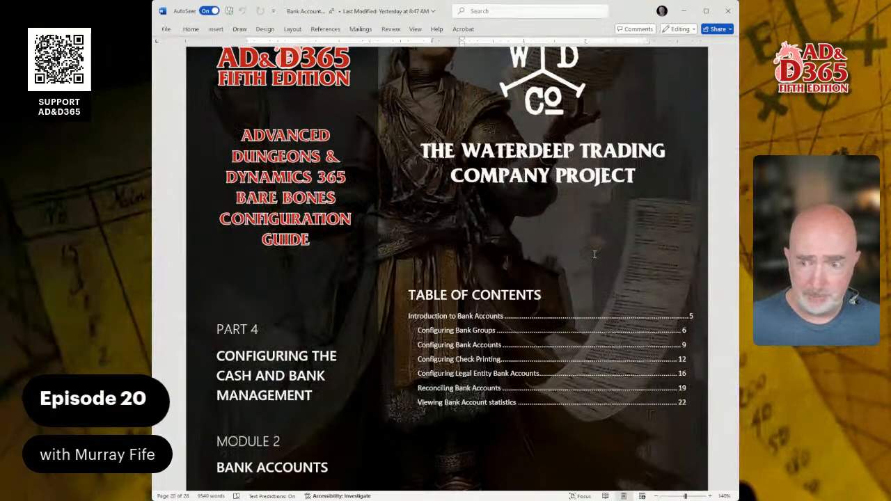
Jump to the Configuring Check Printing section from the guide's table of contents and review its overview and steps.
left_click(571, 327)
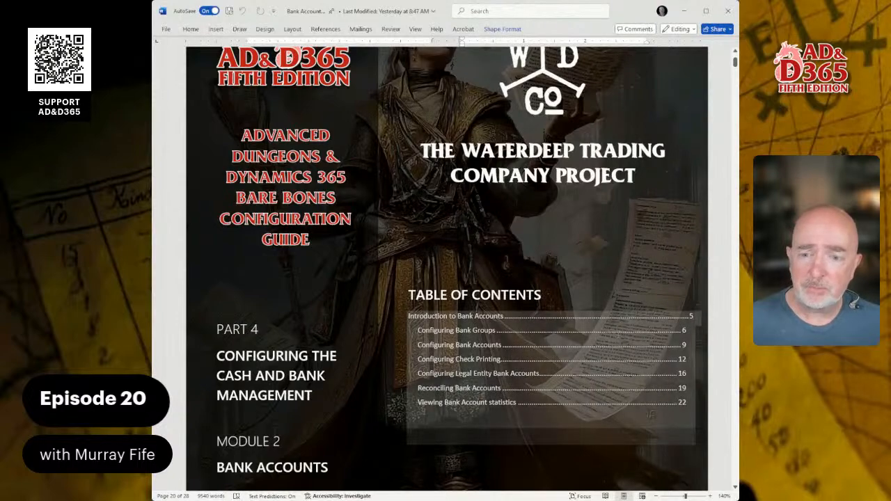
left_click(683, 362, "ctrl")
scroll(439, 243, "up", 5)
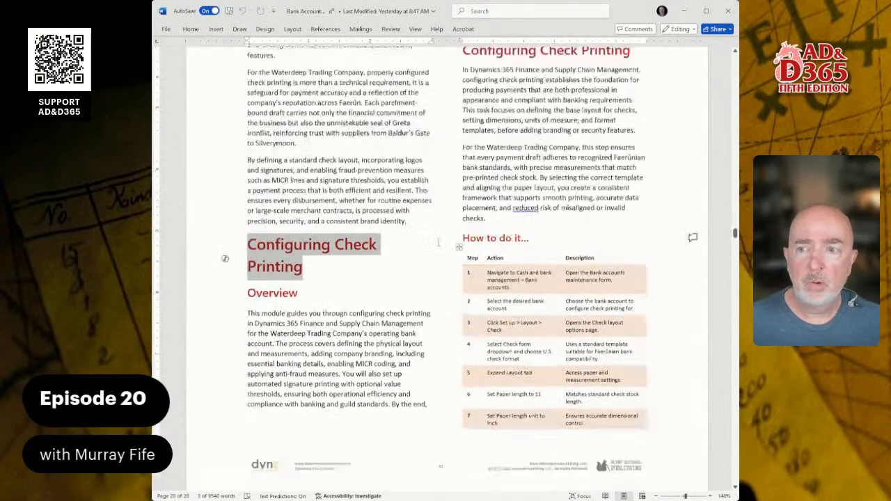
left_click(408, 230)
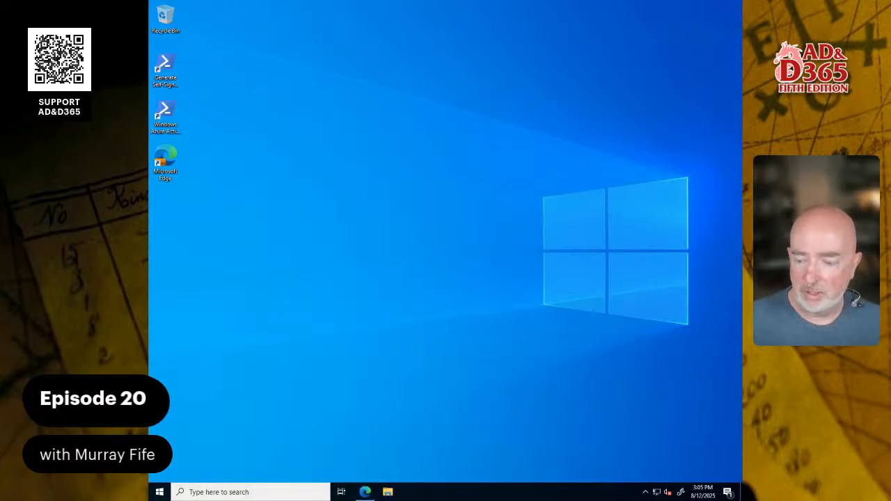
left_click(159, 493)
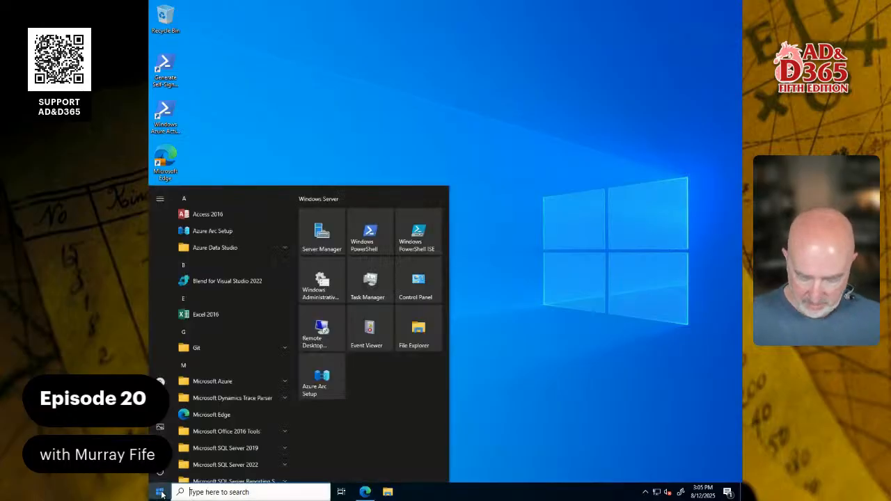
type("azu")
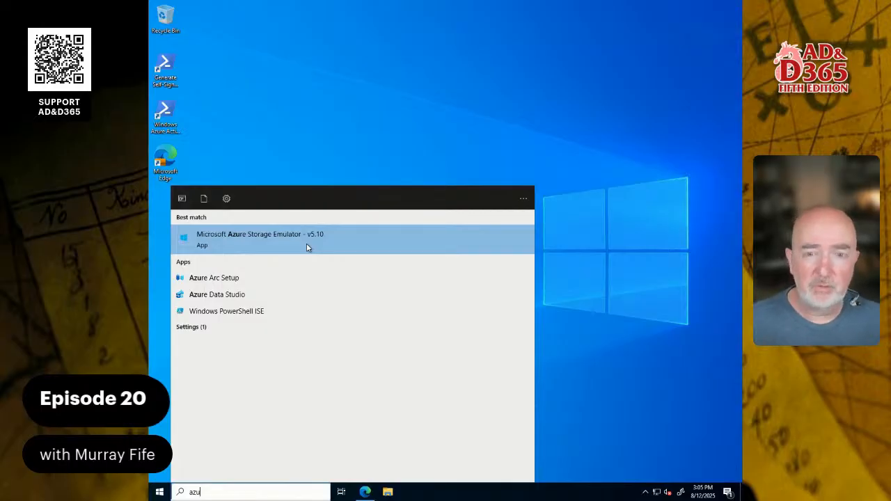
left_click(427, 108)
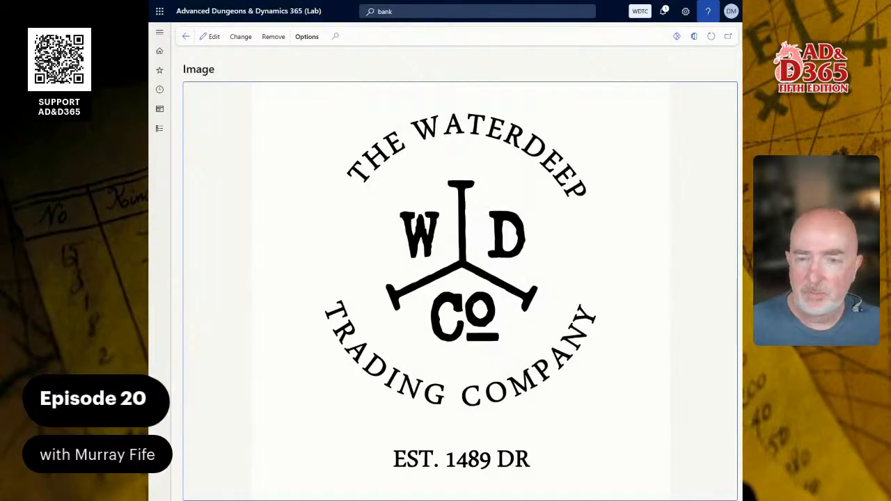
Leave the company logo and check layout pages, and open the OPER FSD account from the bank accounts list.
left_click(187, 36)
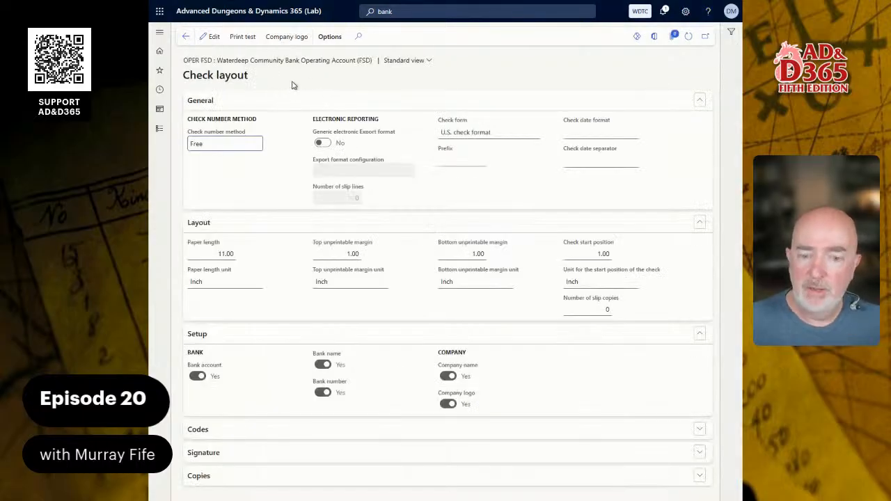
left_click(186, 36)
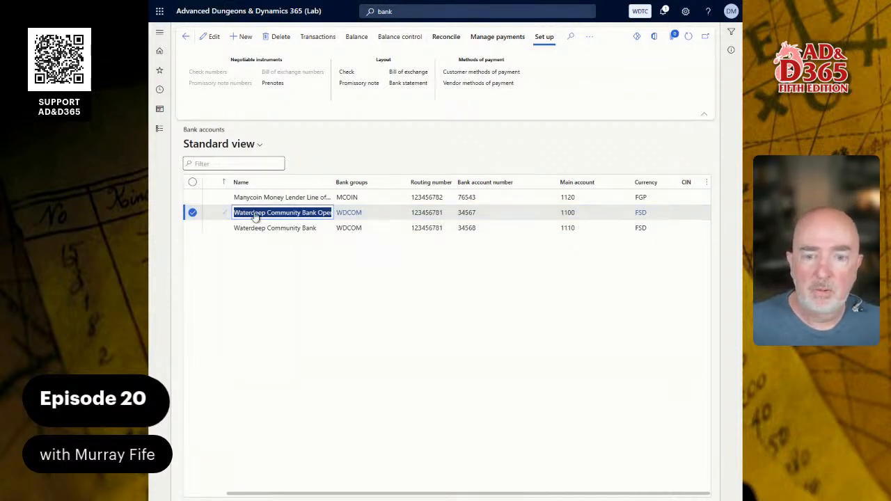
left_click(350, 214)
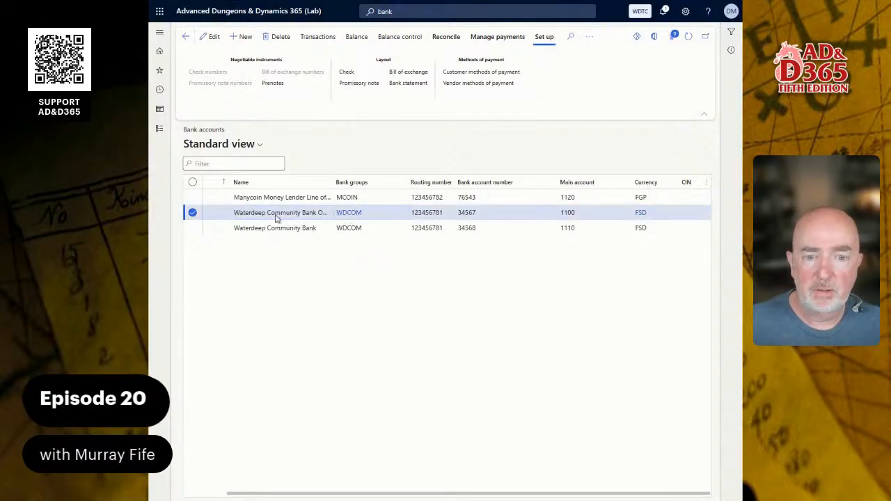
left_click(186, 36)
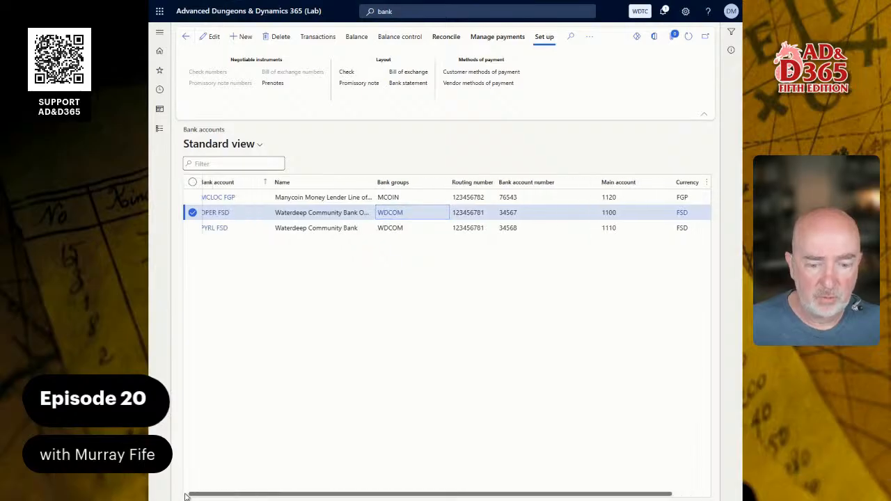
left_click(219, 213)
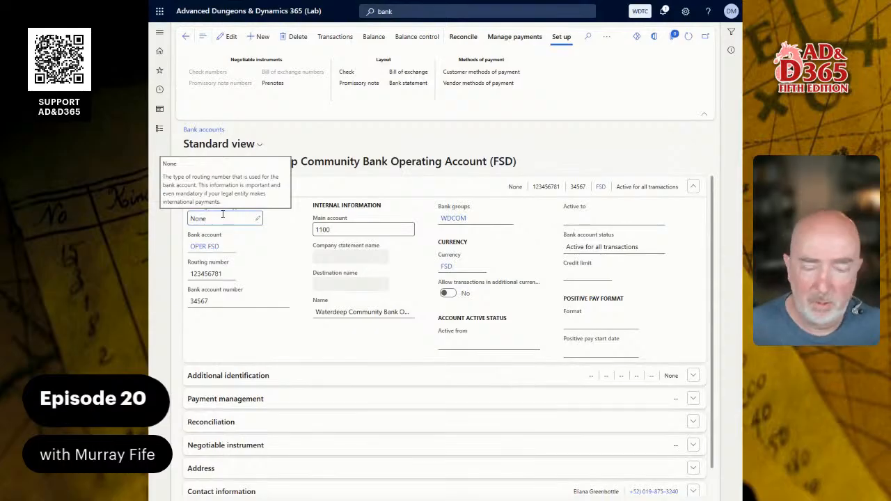
Examine the OPER FSD account's payment management, additional identification and contact information, and return to the bank accounts list.
scroll(305, 358, "down", 1)
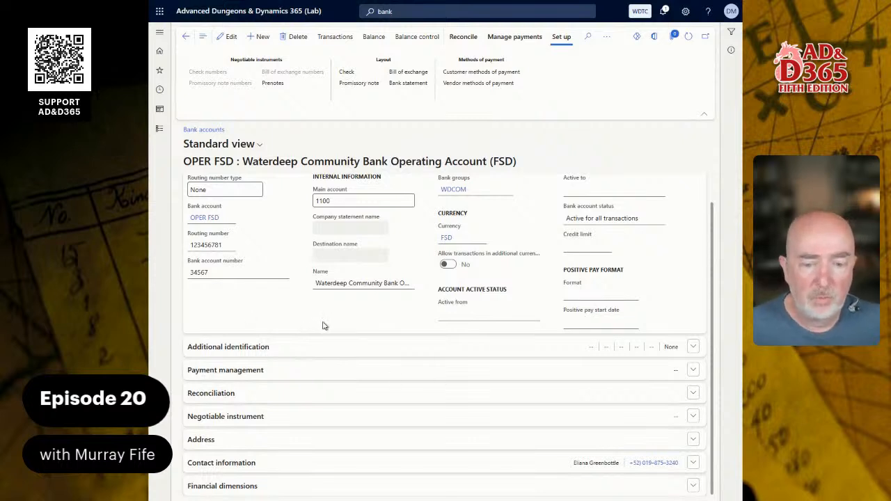
left_click(254, 370)
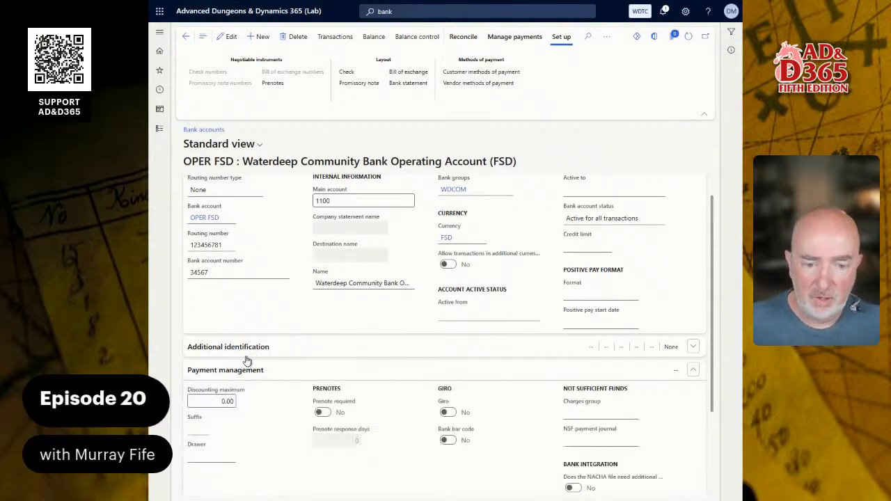
left_click(244, 348)
scroll(273, 367, "down", 5)
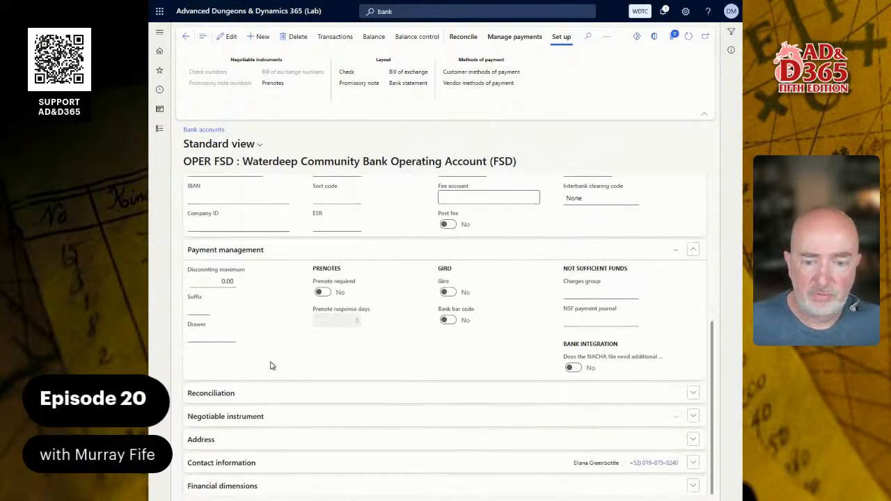
left_click(237, 477)
left_click(218, 352)
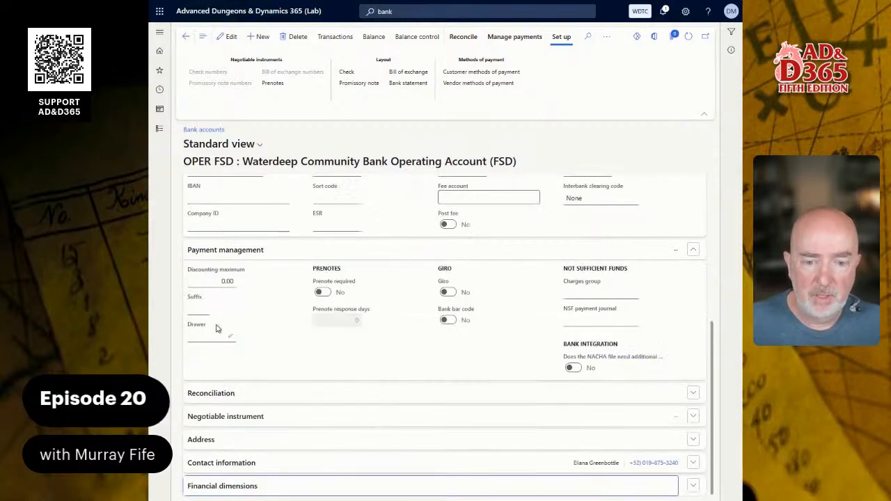
left_click(233, 460)
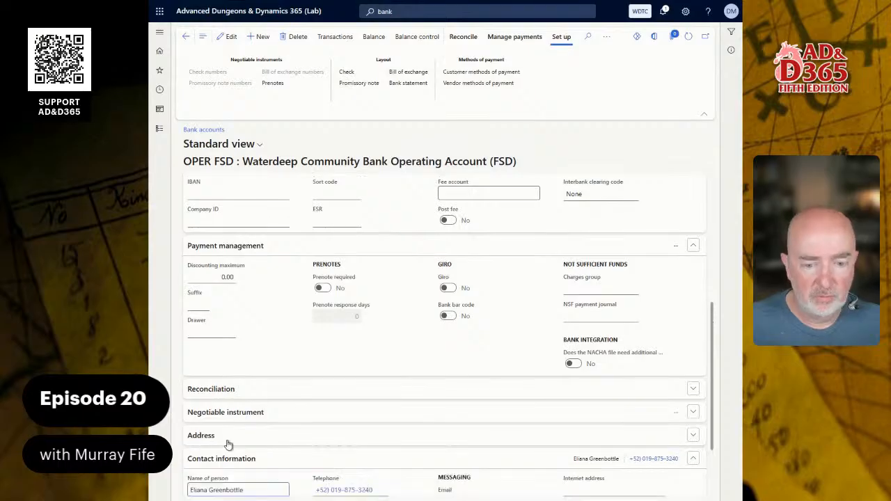
scroll(326, 435, "down", 2)
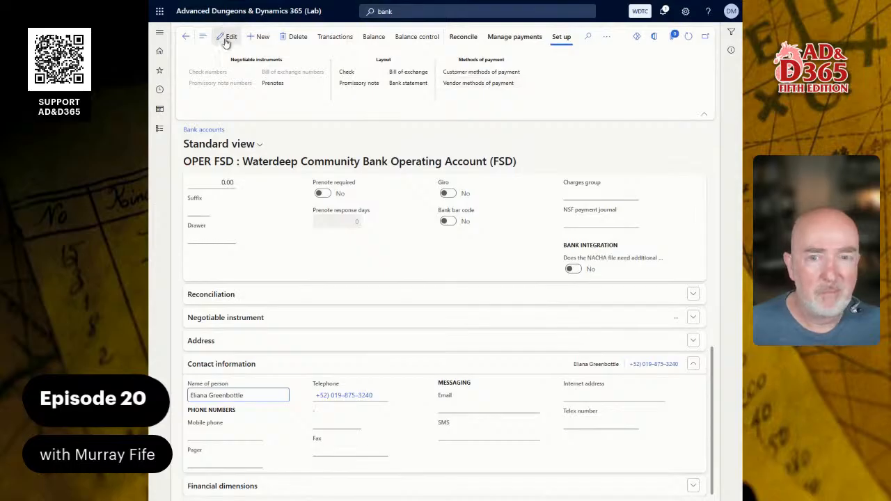
left_click(192, 38)
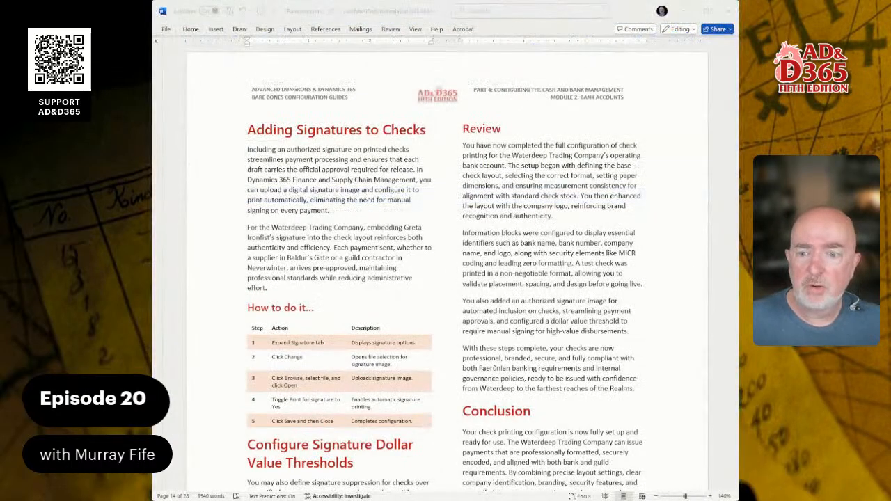
Read on in the Word configuration guide from adding check signatures to the legal entity bank account instructions.
scroll(445, 264, "down", 3)
scroll(445, 265, "down", 10)
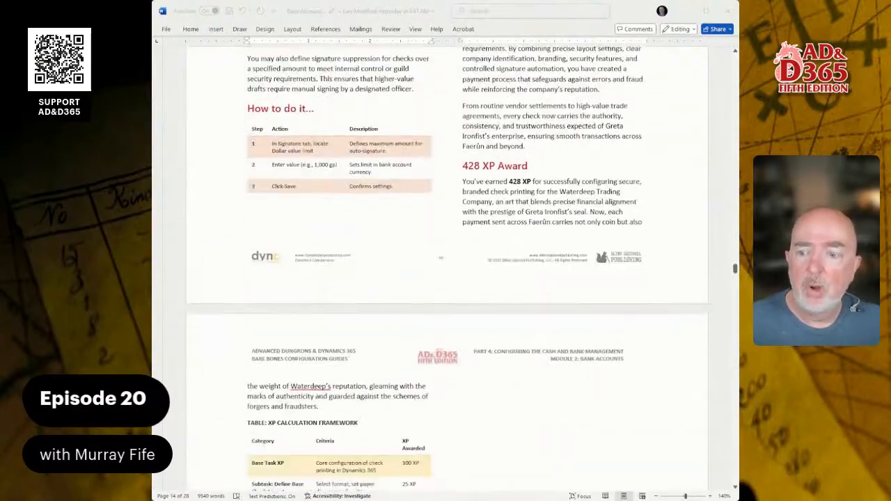
scroll(446, 265, "down", 10)
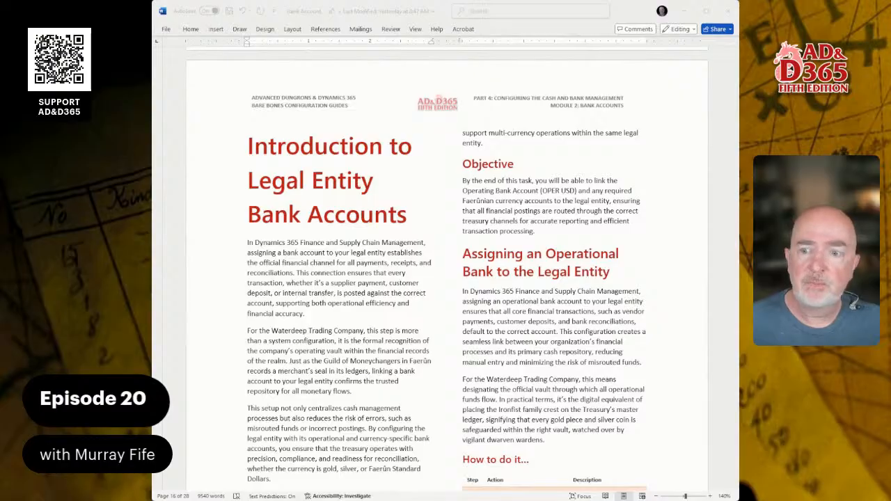
scroll(445, 264, "down", 8)
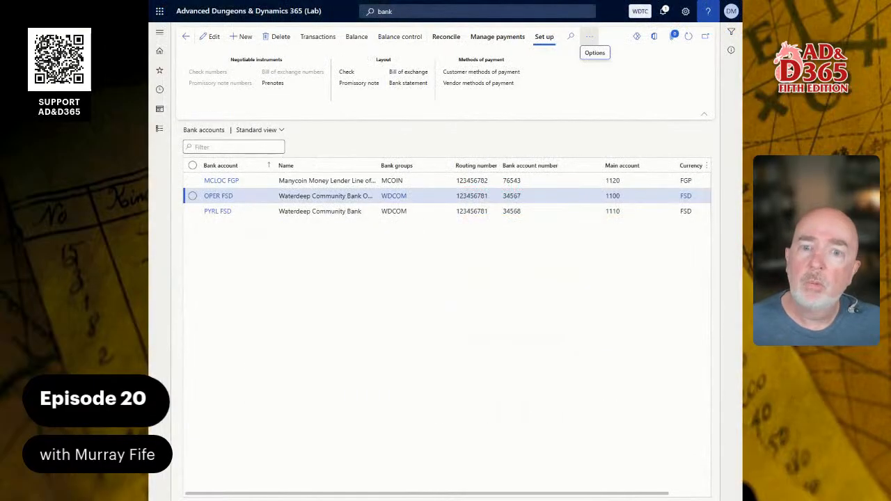
Return to the Dynamics 365 home dashboard, search for "legal" and open the Legal entities page.
left_click(249, 13)
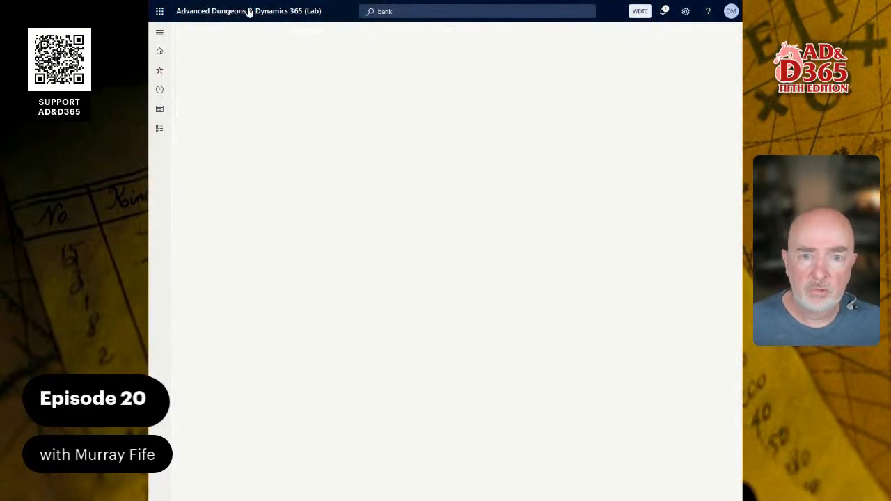
left_click(450, 14)
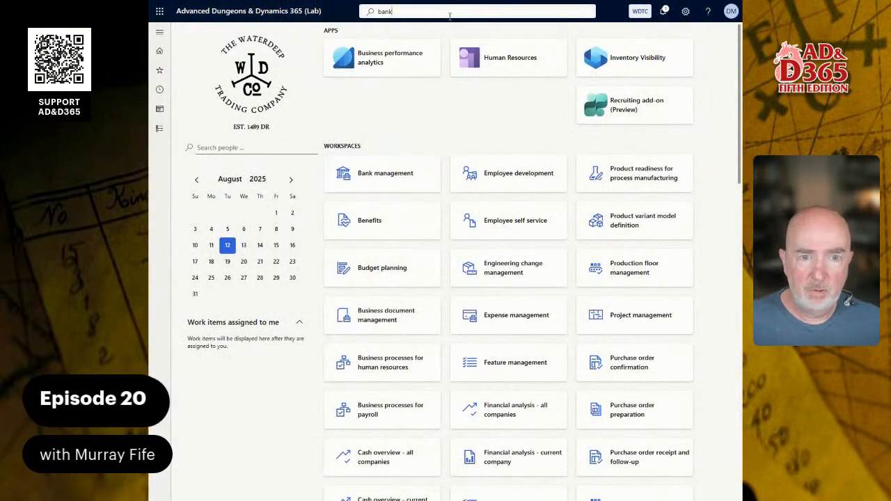
key("ctrl+a")
type("legal")
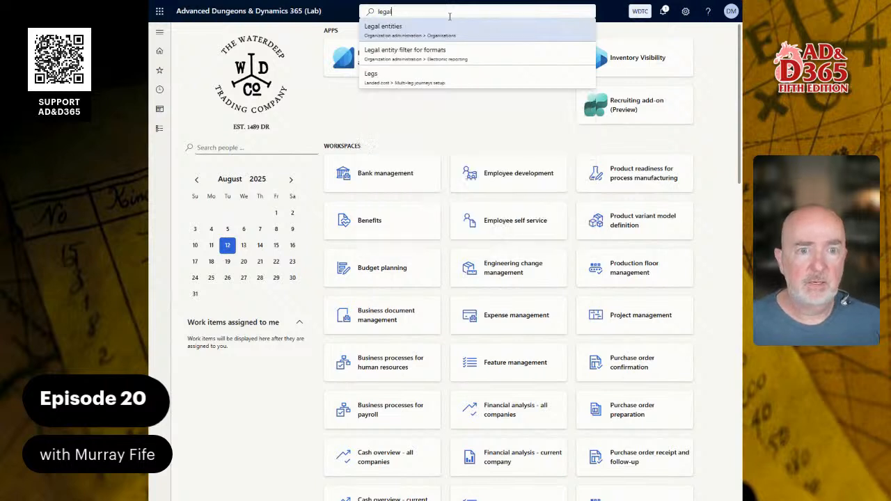
left_click(434, 30)
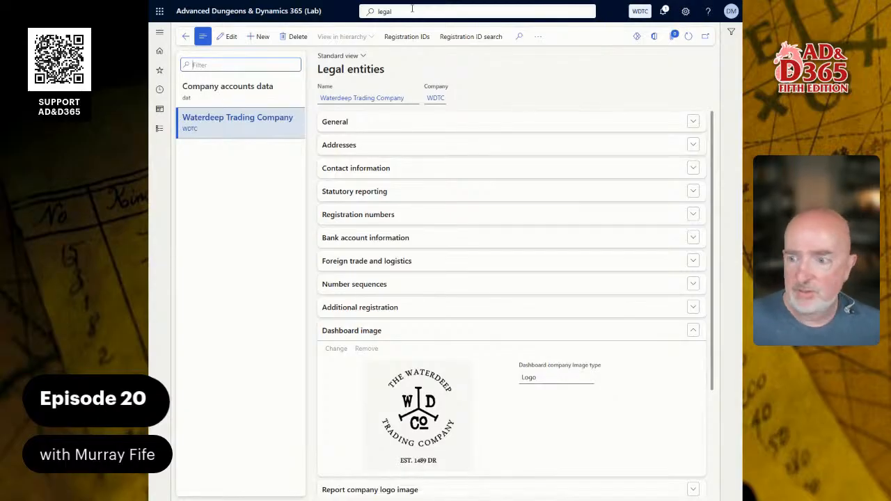
Reopen Legal entities by way of the Organizations group in the Organization administration module.
left_click(159, 129)
scroll(195, 314, "down", 5)
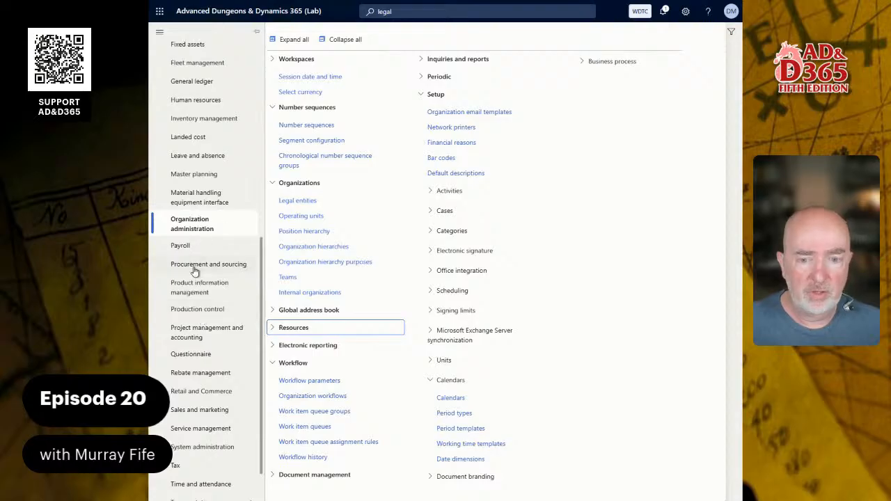
left_click(311, 203)
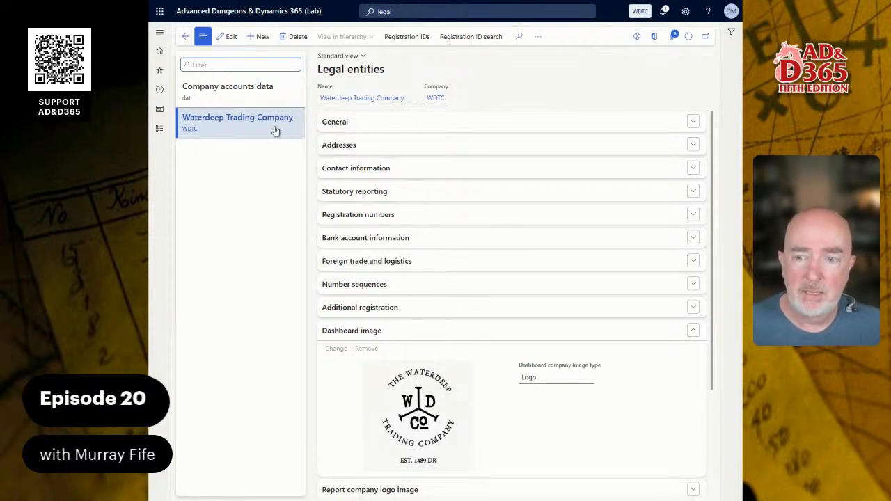
Enter the bank's routing number for Waterdeep Trading Company, assign OPER FSD as its bank account, and save the legal entity.
left_click(390, 242)
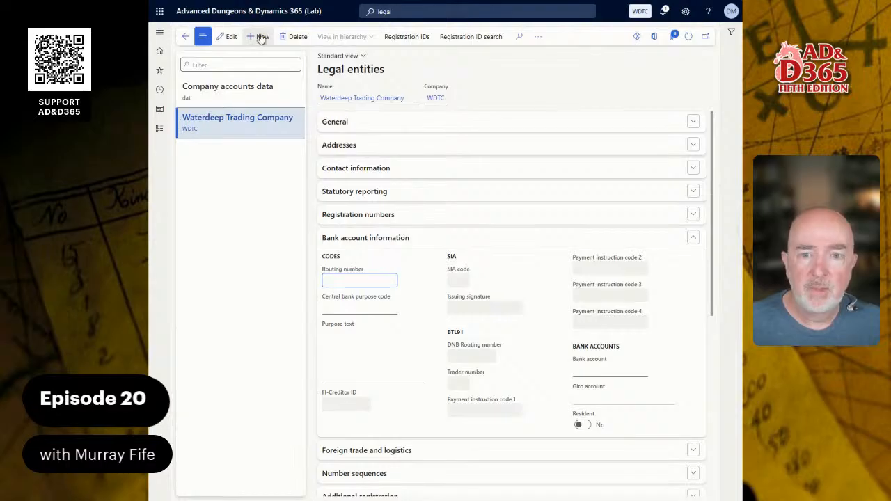
left_click(229, 36)
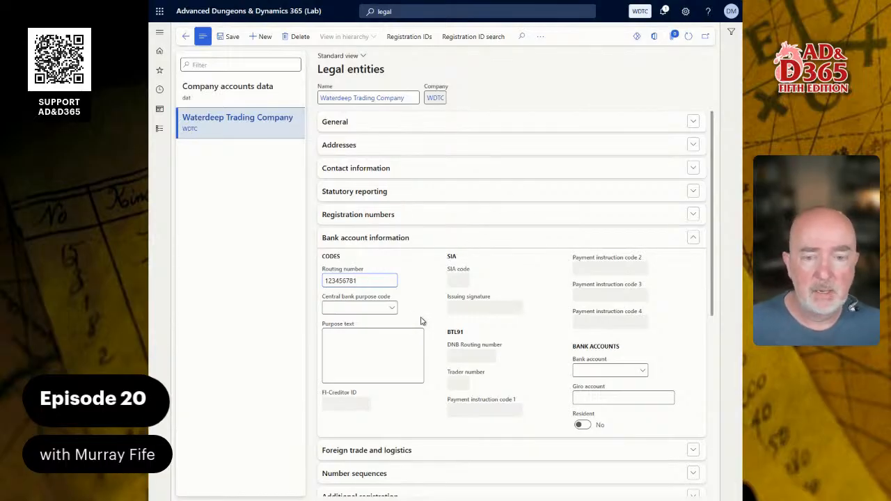
left_click(645, 373)
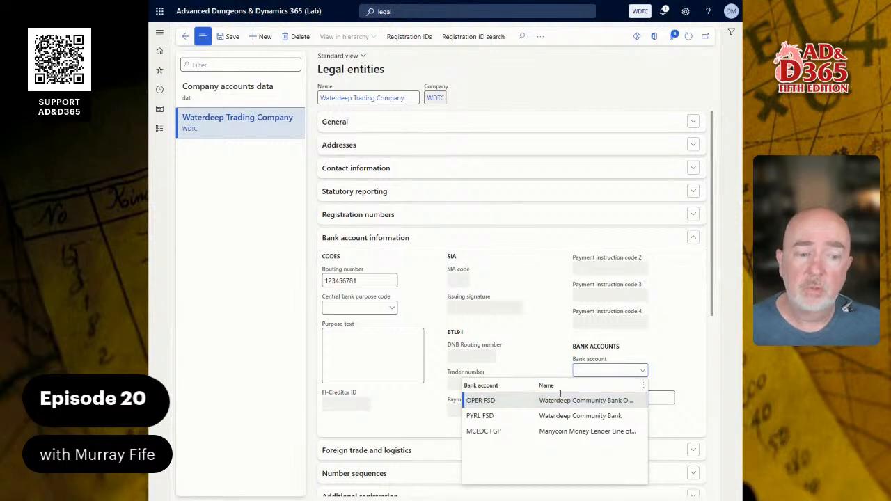
left_click(562, 402)
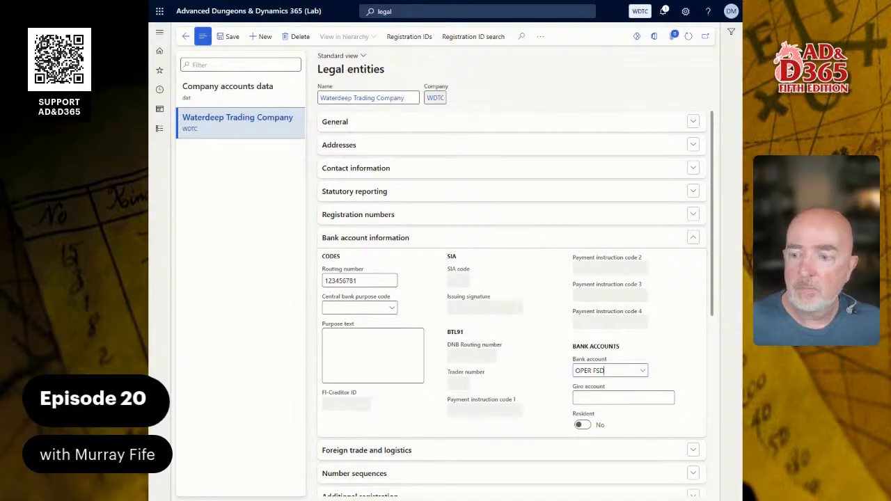
left_click(230, 36)
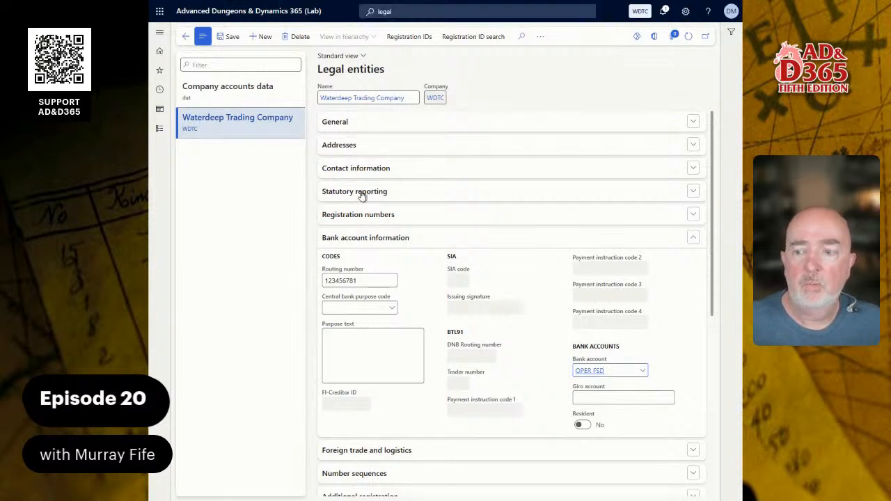
Look over the Waterdeep Trading Company record's sections and expand its General details.
scroll(485, 234, "down", 3)
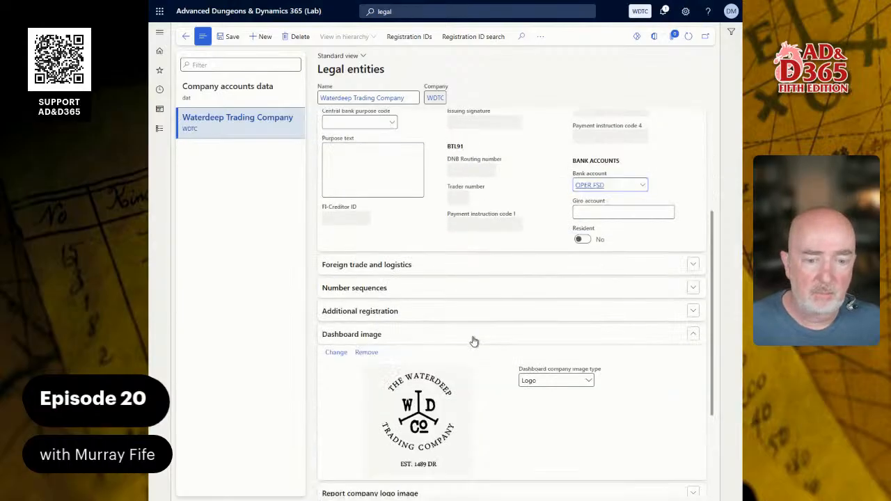
scroll(476, 338, "up", 3)
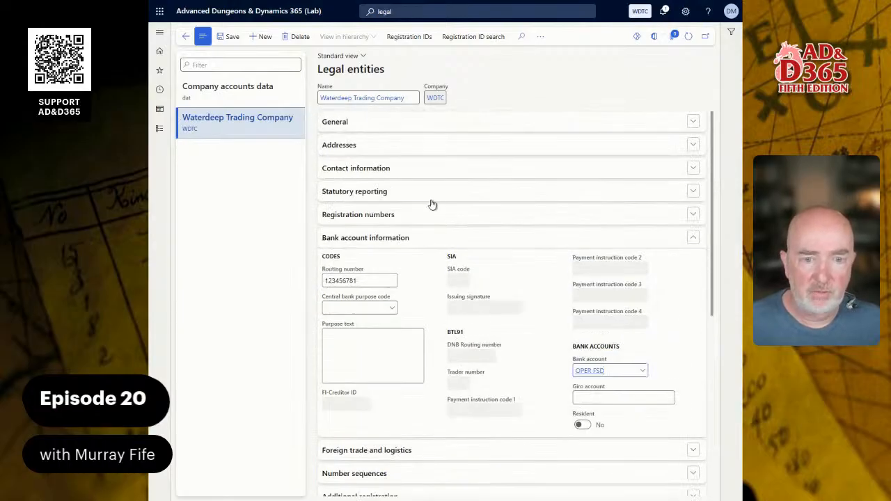
left_click(352, 123)
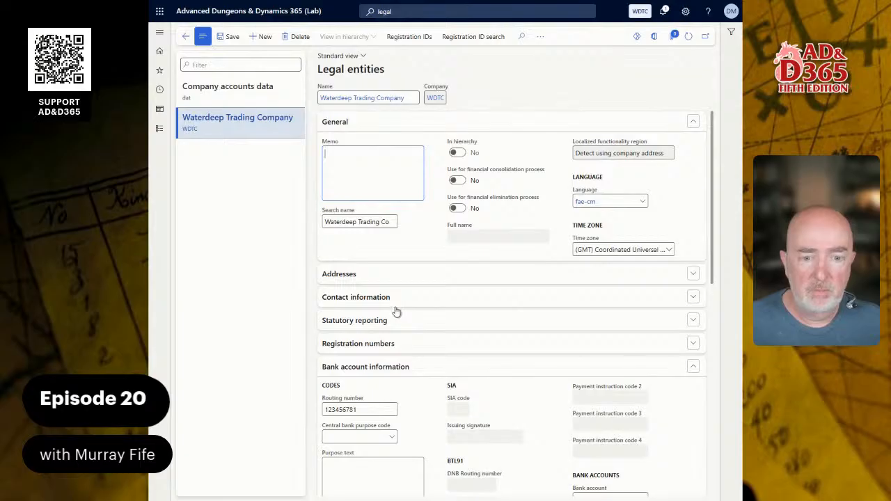
Examine the bank account information and the remaining sections of the Waterdeep Trading Company legal entity.
scroll(400, 351, "down", 5)
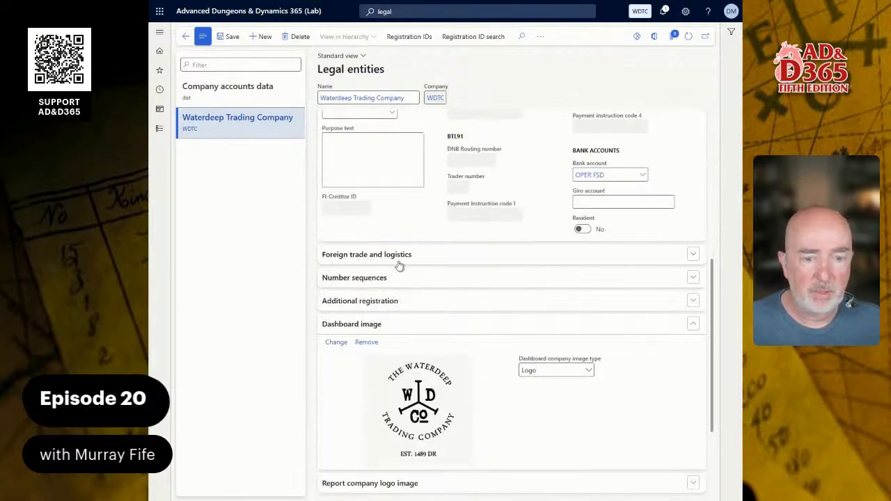
scroll(388, 327, "down", 2)
scroll(390, 330, "down", 1)
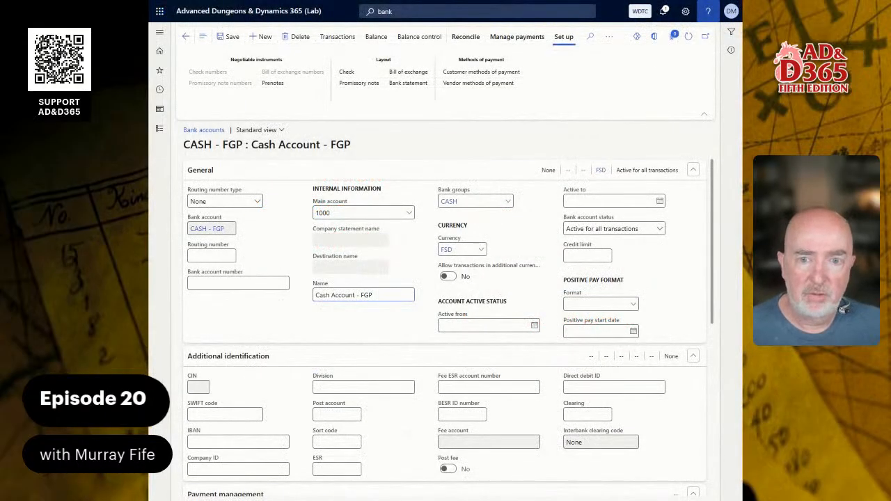
In the bank accounts list, rename CASH - FSD to "Cash Accounts FSD" and CASH - FGP to "Cash Account FGP", and save.
left_click(202, 37)
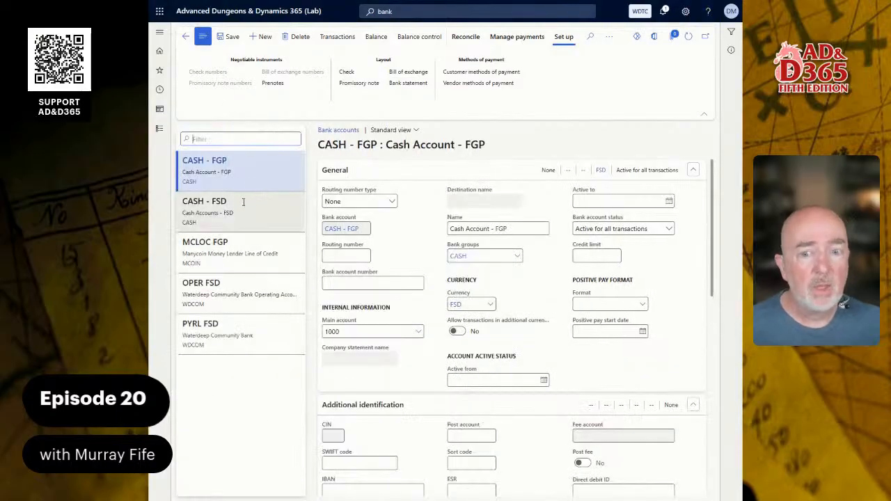
left_click(243, 202)
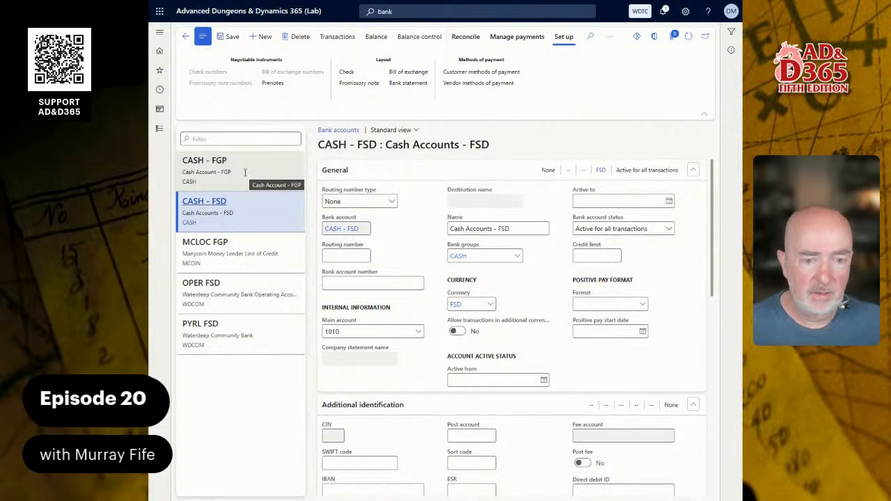
left_click(244, 253)
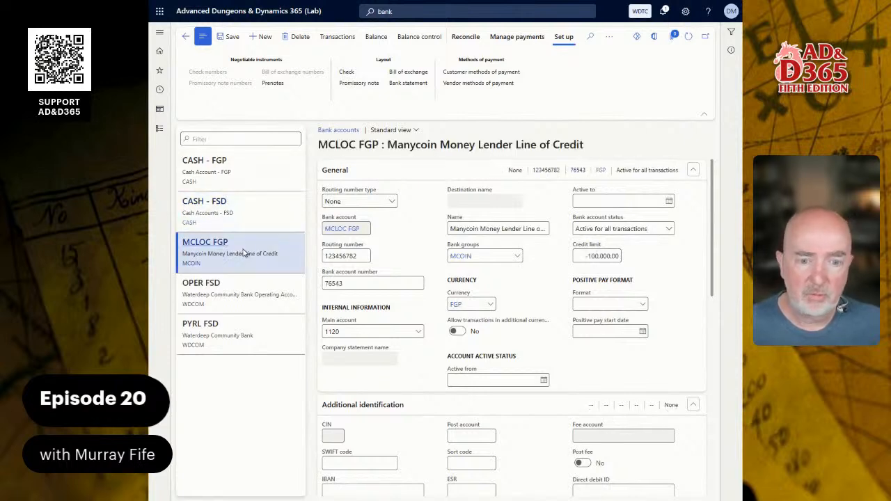
left_click(263, 210)
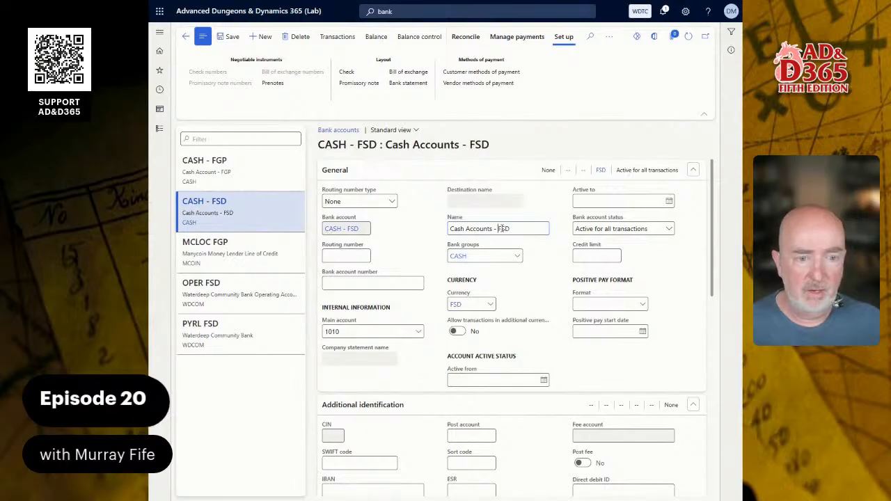
left_click(193, 162)
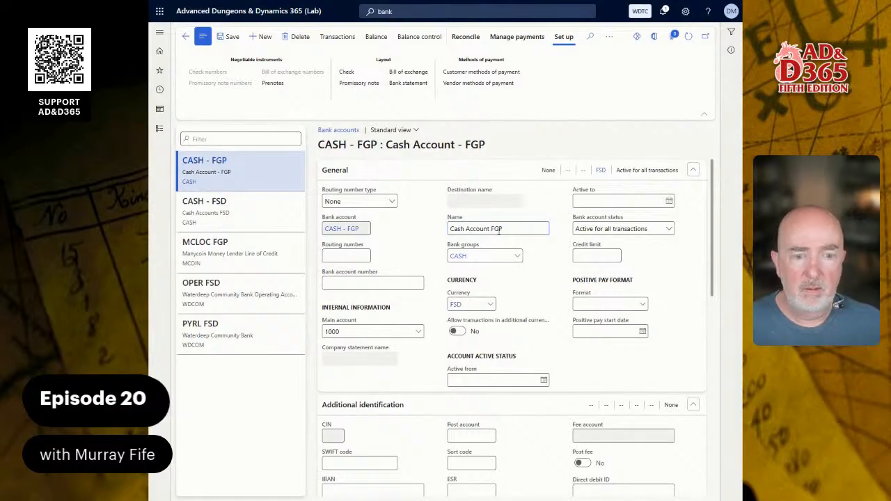
left_click(228, 36)
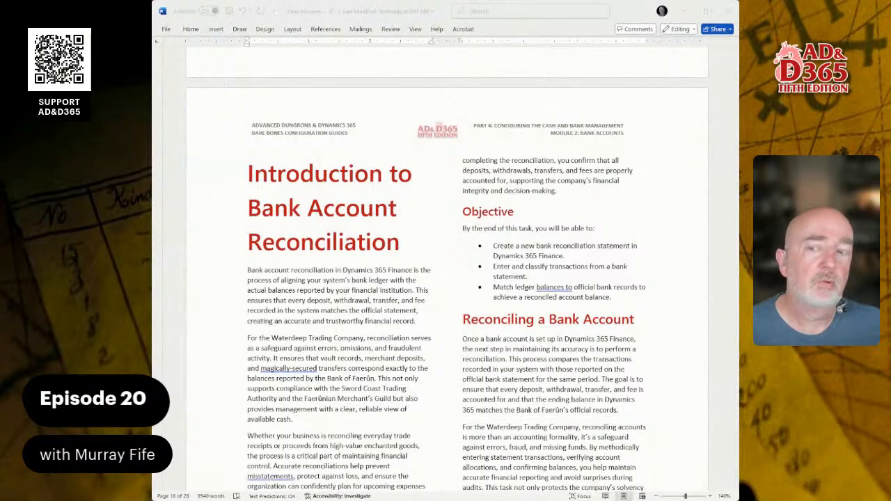
Switch to the Word configuration guide and read the bank account reconciliation introduction and its how-to steps.
scroll(446, 279, "down", 5)
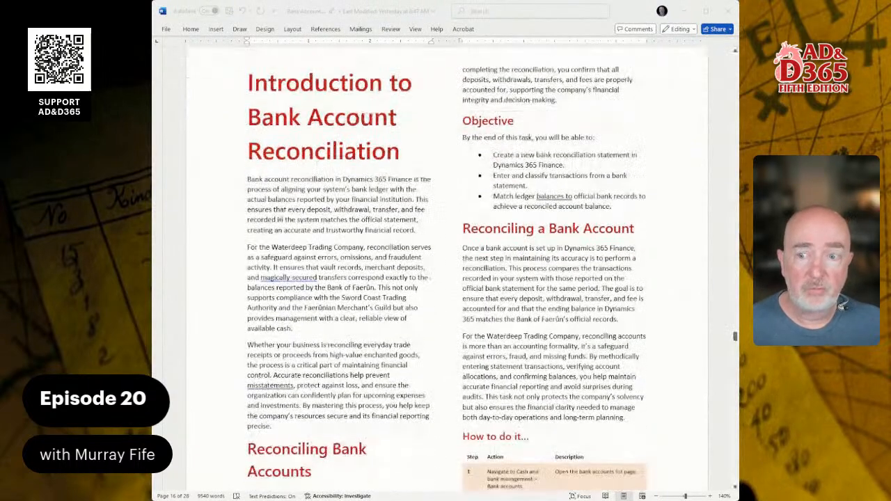
scroll(446, 278, "down", 3)
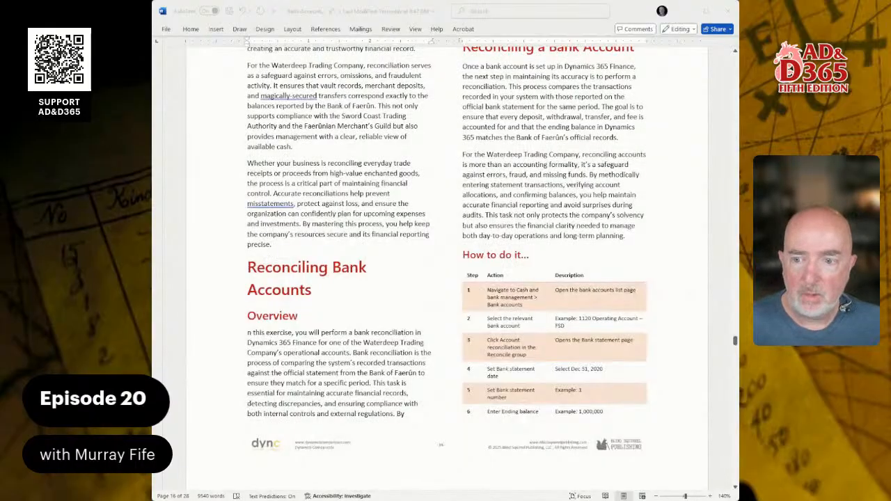
scroll(446, 278, "down", 3)
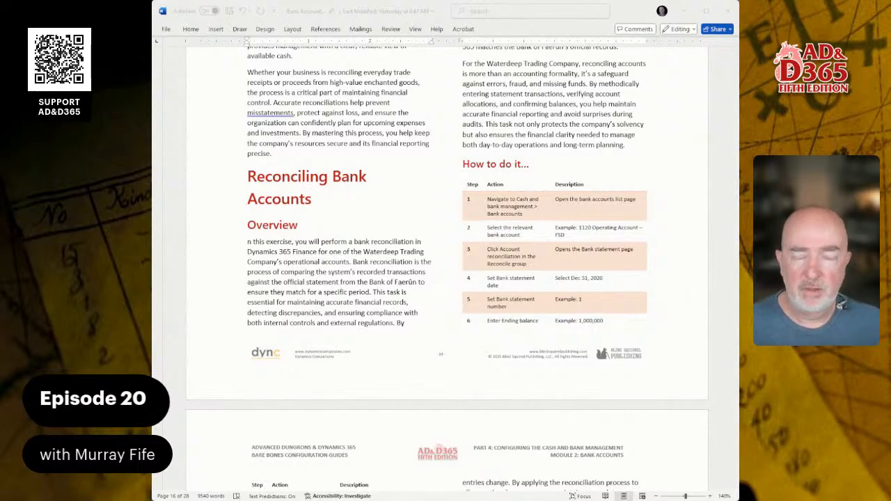
scroll(446, 278, "down", 1)
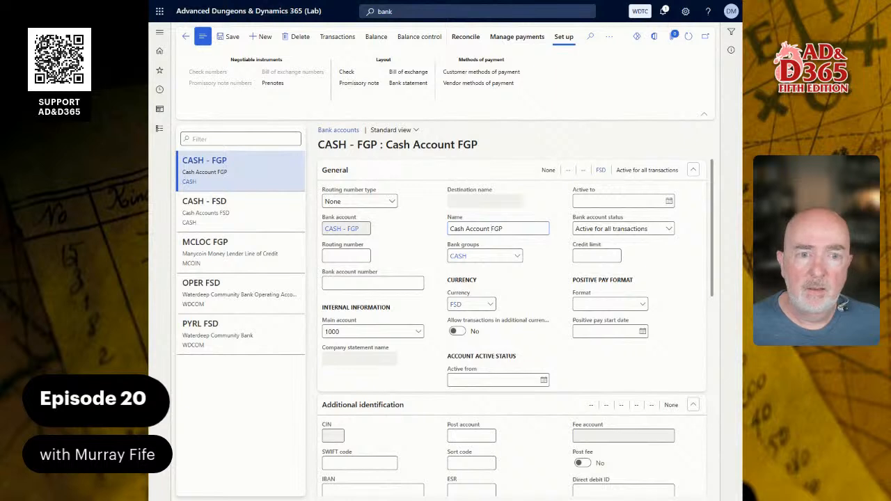
Open the account reconciliation page for the CASH - FGP bank account and return to the account record.
left_click(463, 36)
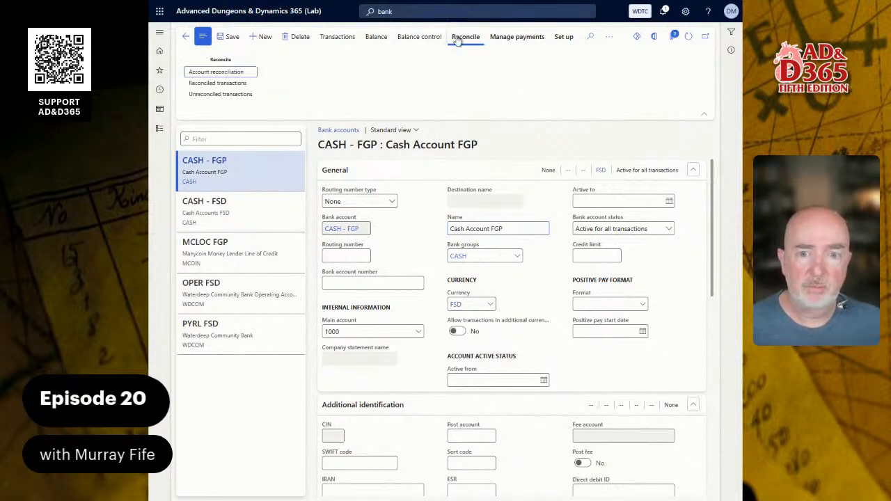
left_click(236, 72)
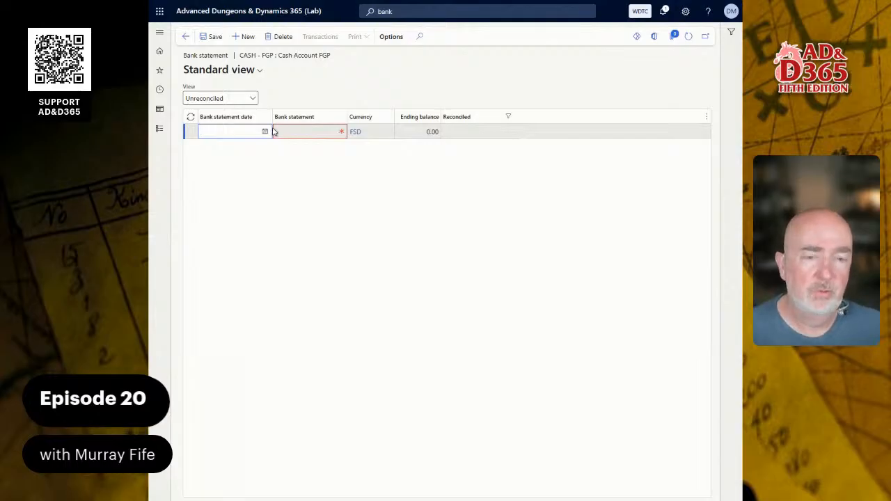
left_click(186, 38)
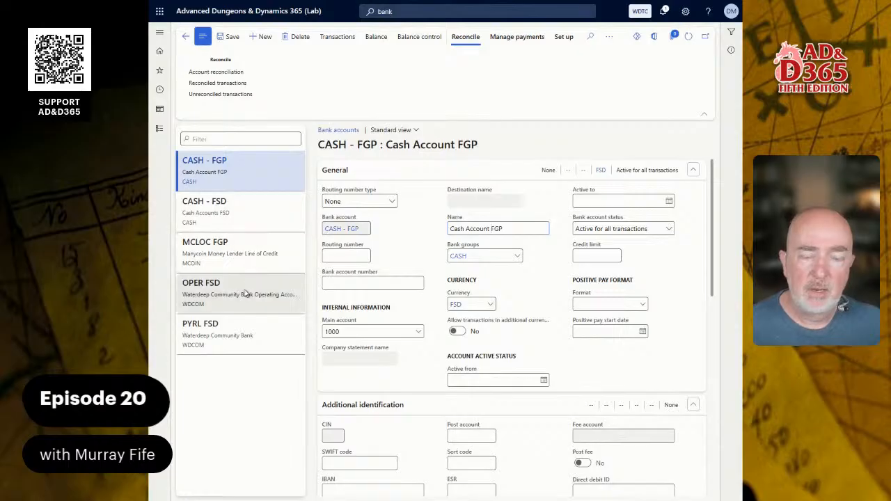
View the ledger transactions of main account 1100 behind the OPER FSD bank account and return to the bank account.
left_click(247, 291)
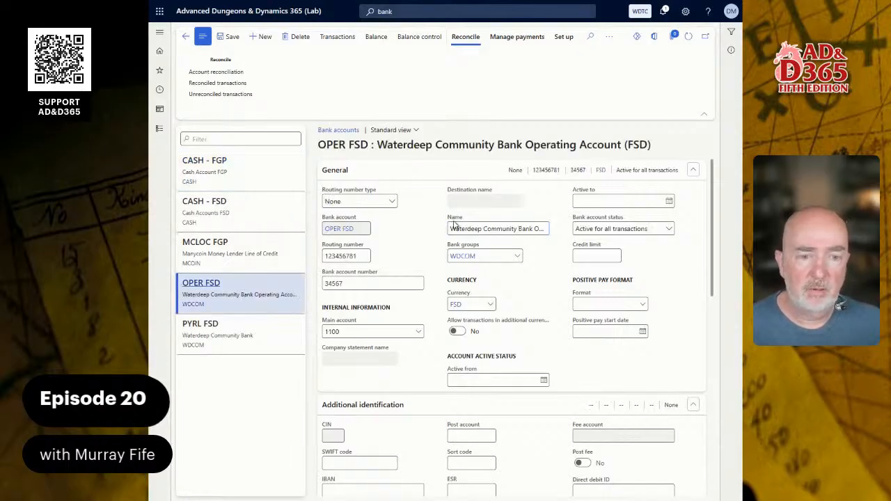
right_click(420, 337)
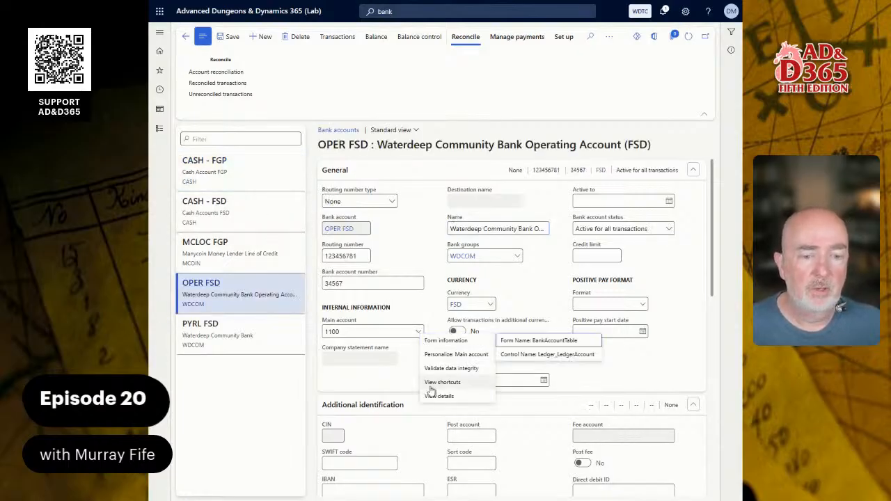
right_click(453, 404)
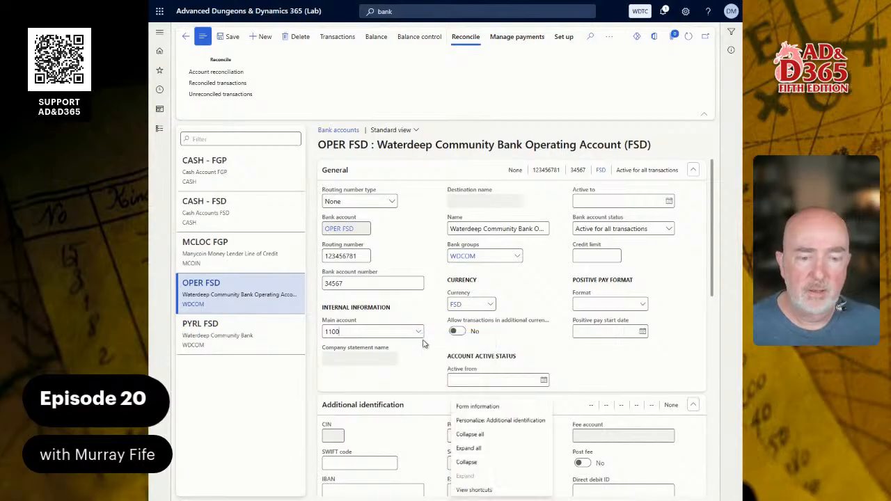
right_click(421, 333)
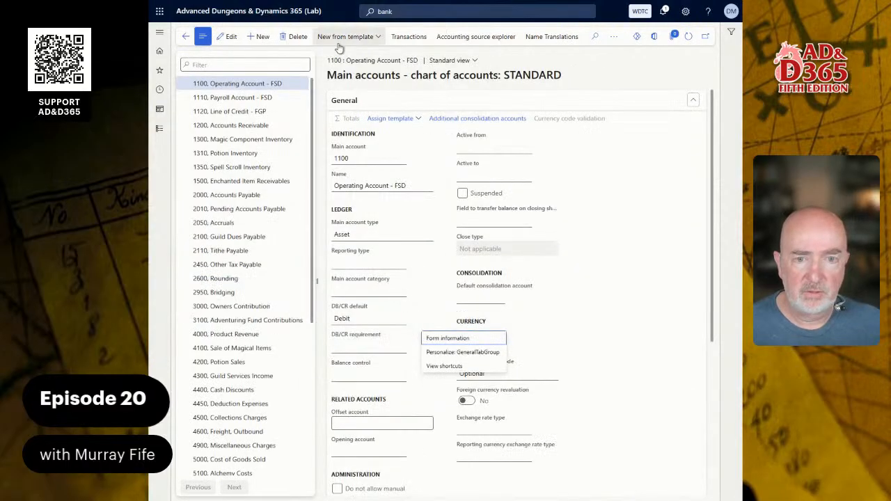
left_click(403, 45)
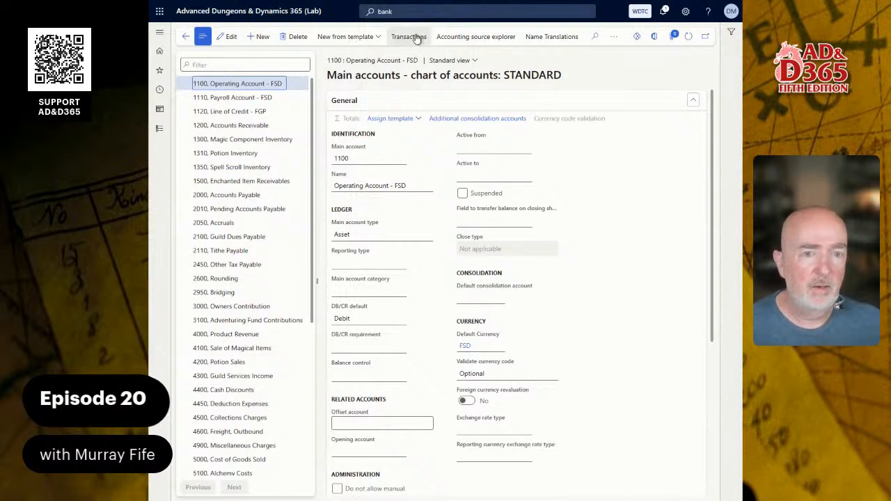
left_click(416, 37)
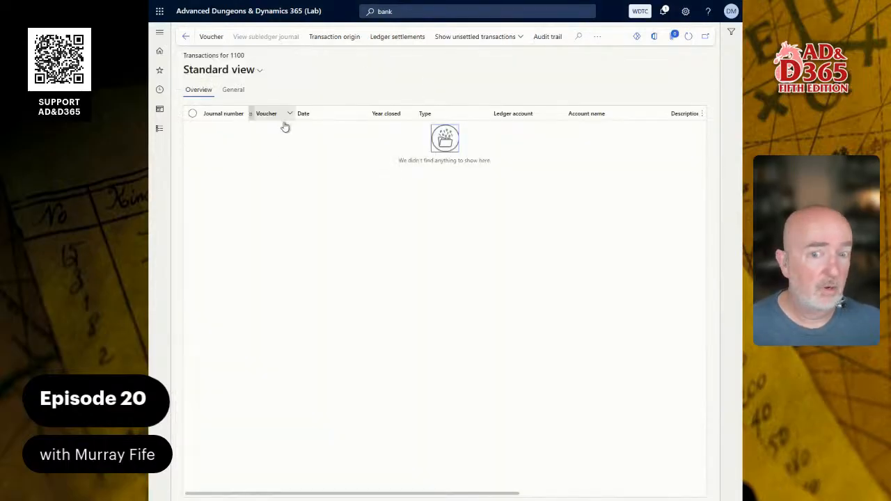
left_click(186, 37)
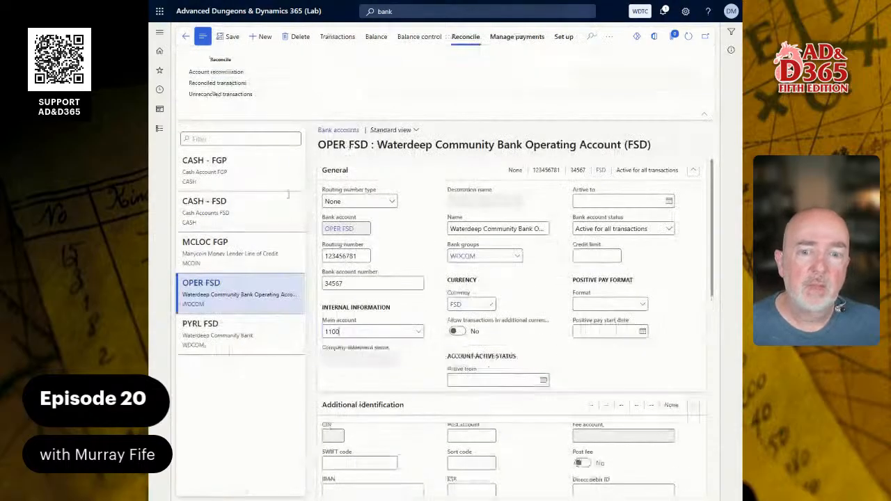
Review the ledger transactions and amounts of the CASH - FSD account's main account 1010, then return to the bank account.
left_click(240, 209)
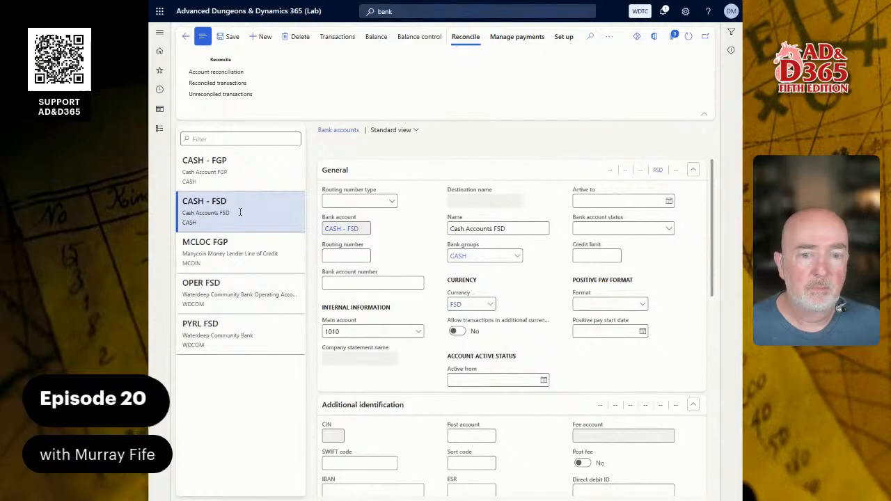
right_click(419, 335)
left_click(428, 394)
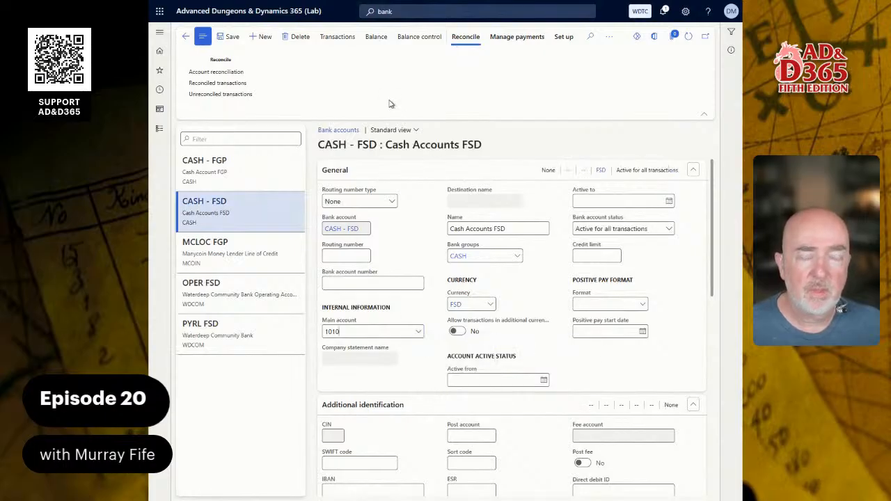
left_click(415, 39)
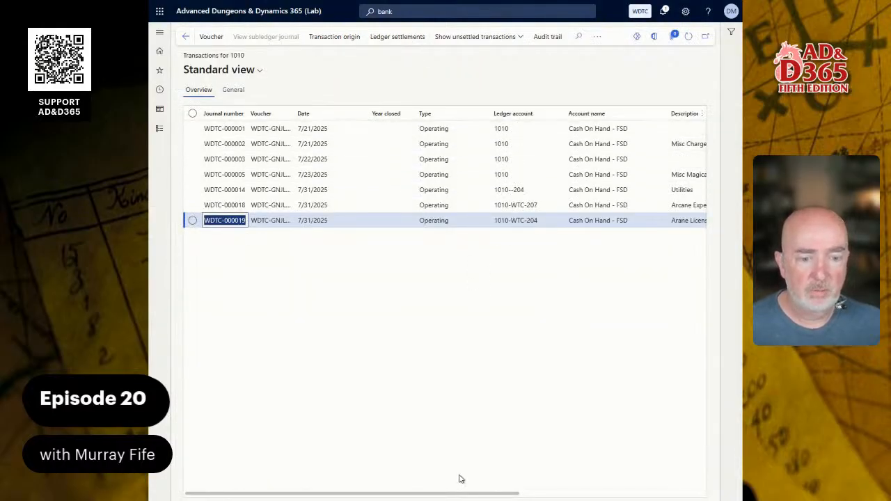
left_click_drag(510, 495, 711, 496)
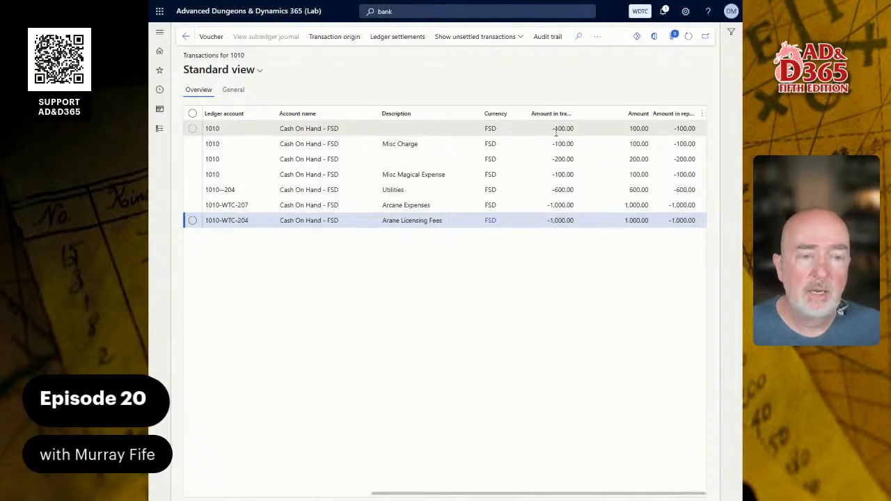
left_click(187, 37)
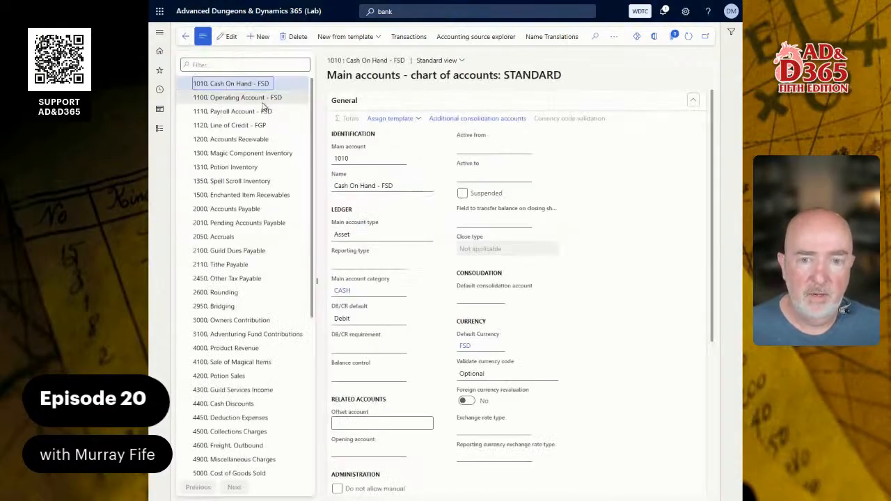
left_click(187, 37)
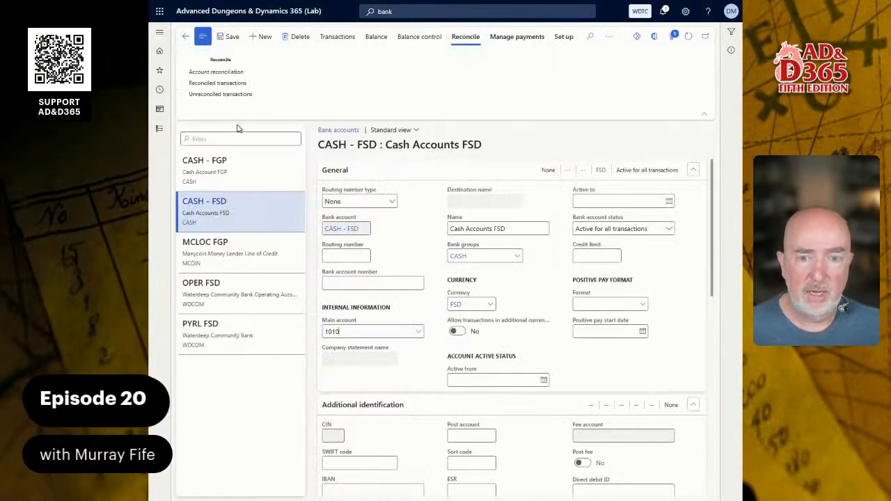
Review the transactions, currencies and amounts of main account 1000 behind CASH - FGP and return to the bank account.
left_click(227, 160)
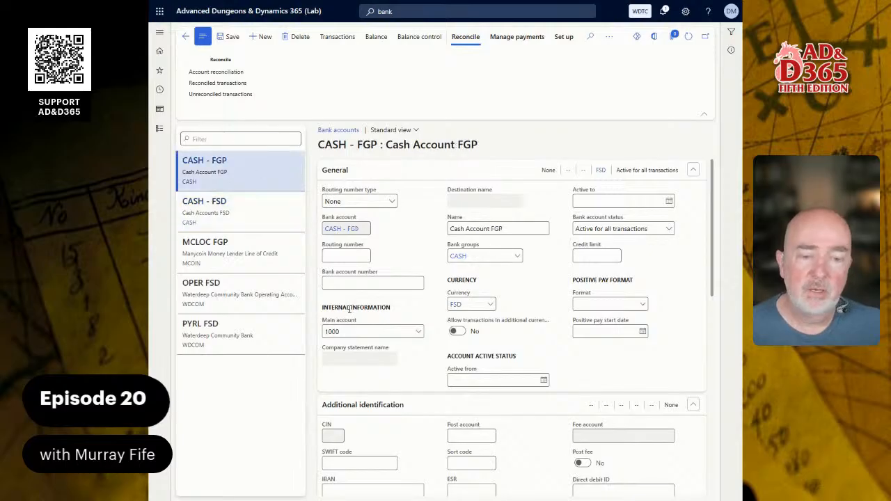
right_click(417, 333)
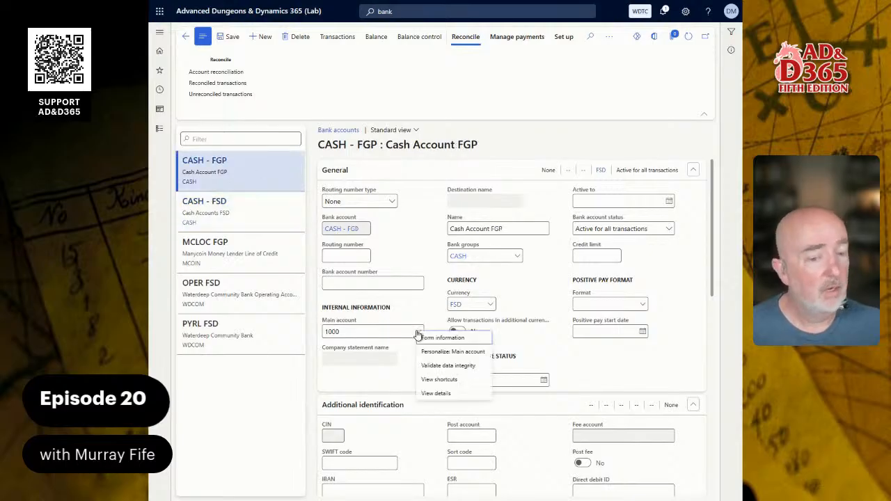
left_click(430, 395)
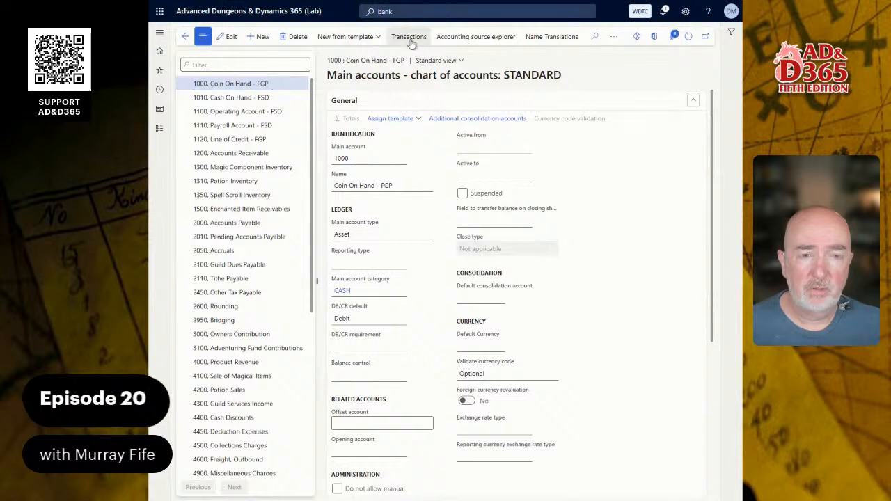
left_click(409, 37)
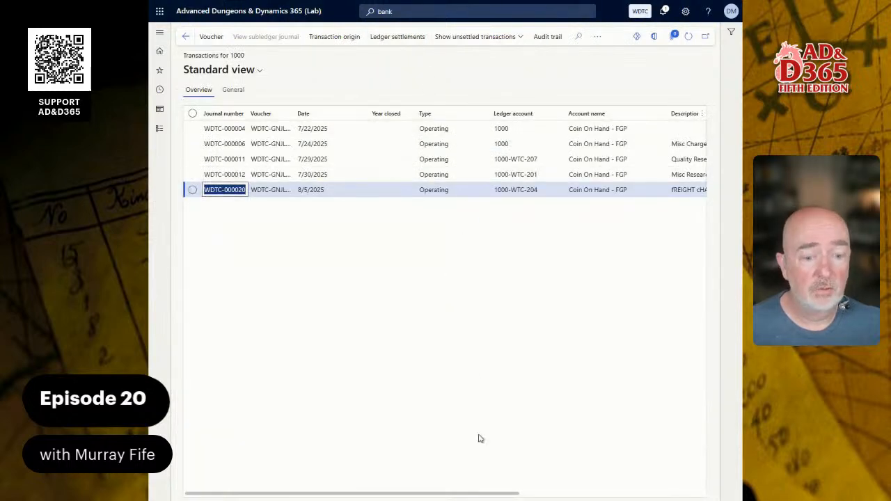
left_click_drag(503, 496, 686, 487)
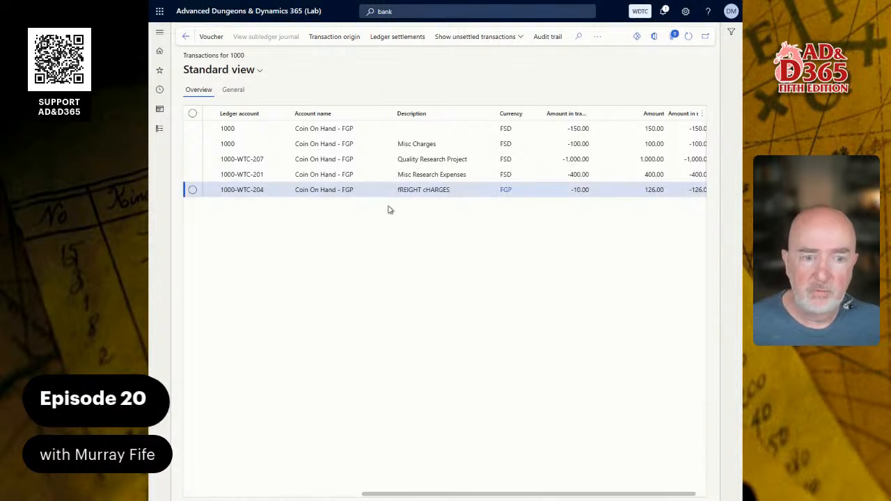
left_click(186, 37)
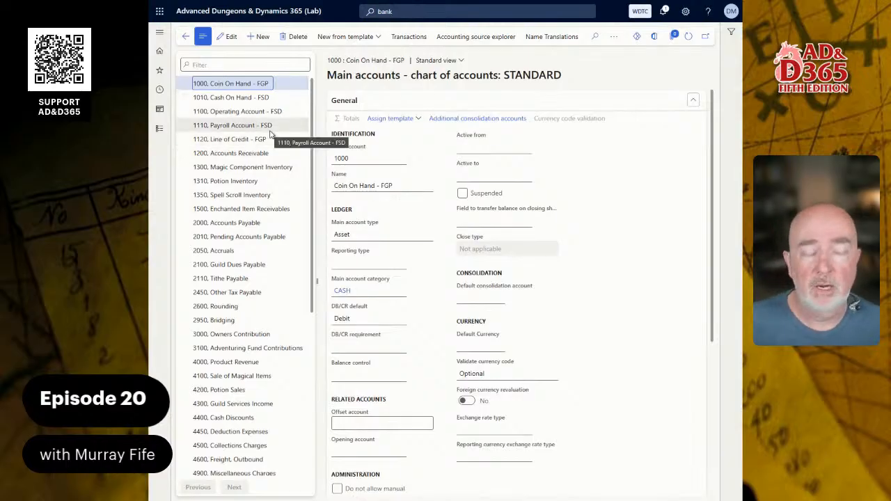
left_click(186, 37)
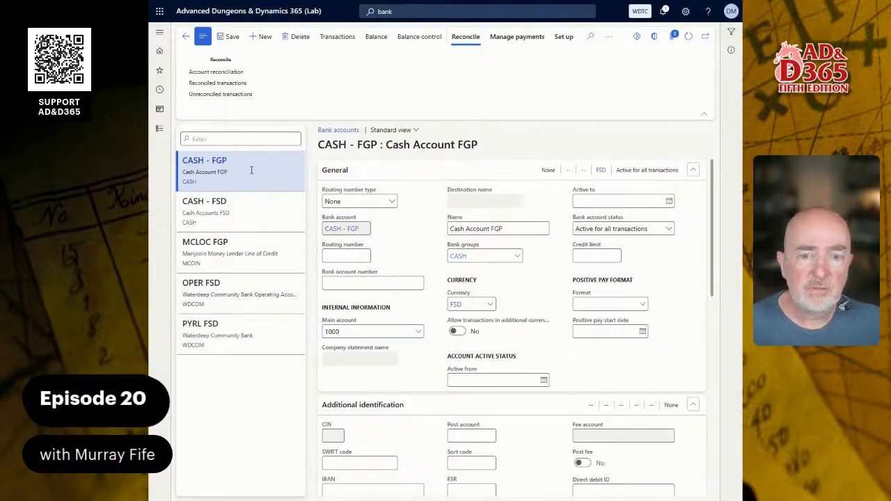
Start an account reconciliation for the OPER FSD bank account with bank statement 1 dated 8/12/2025 and save it.
left_click(261, 298)
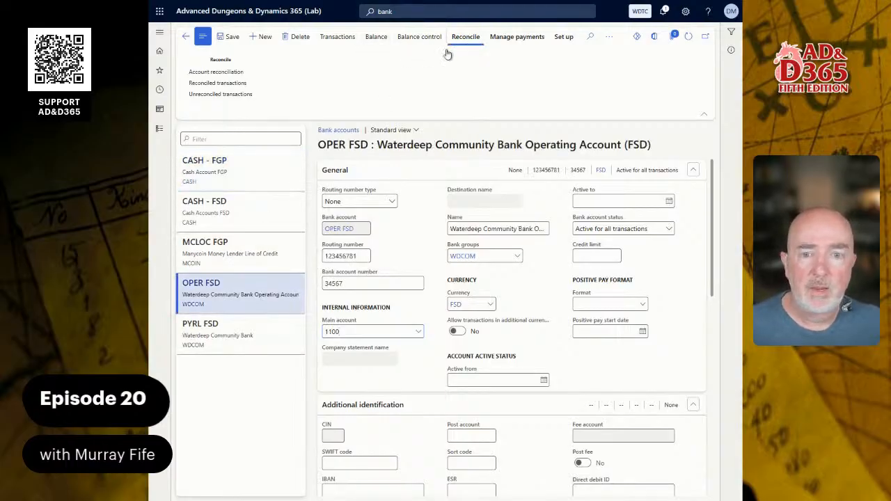
left_click(224, 74)
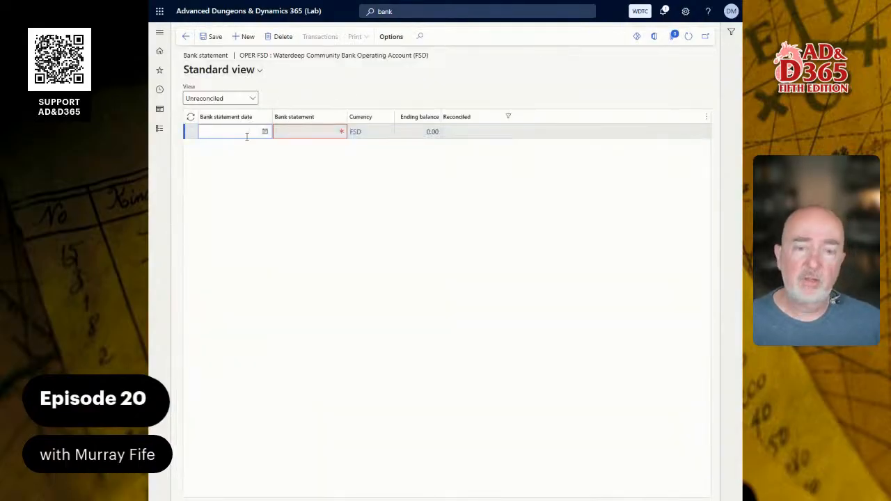
left_click(265, 132)
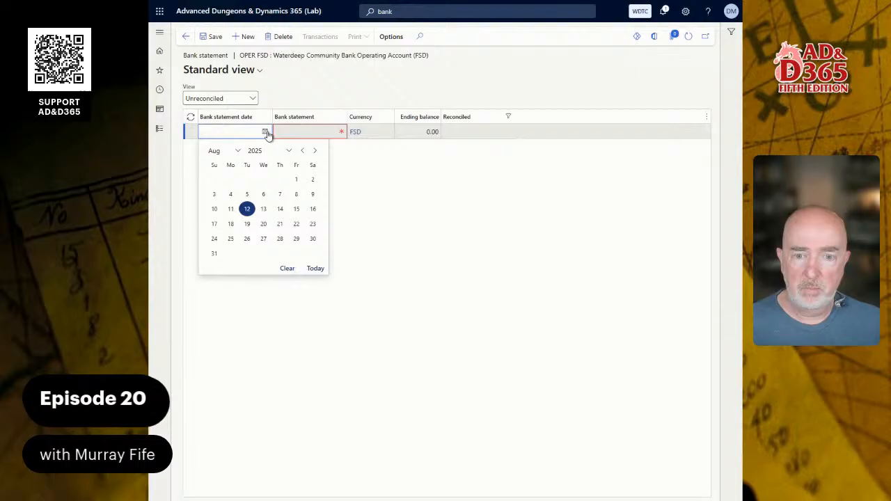
left_click(247, 209)
left_click(319, 137)
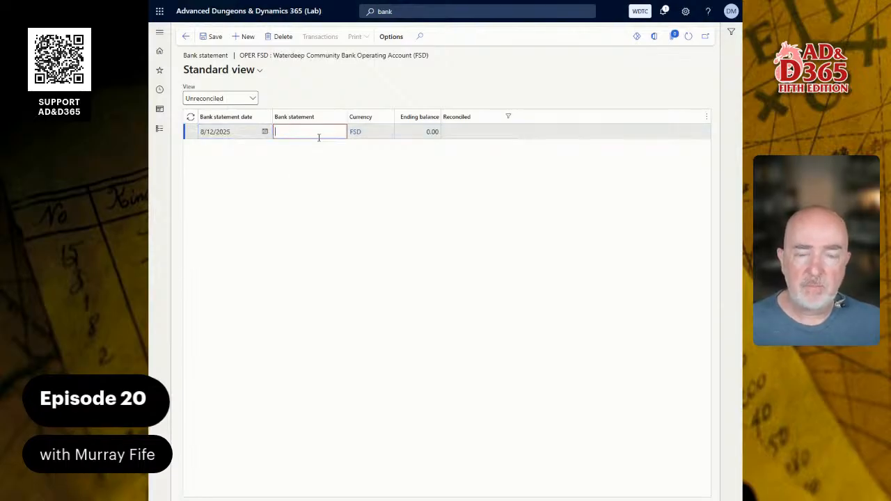
type("1")
key("Tab")
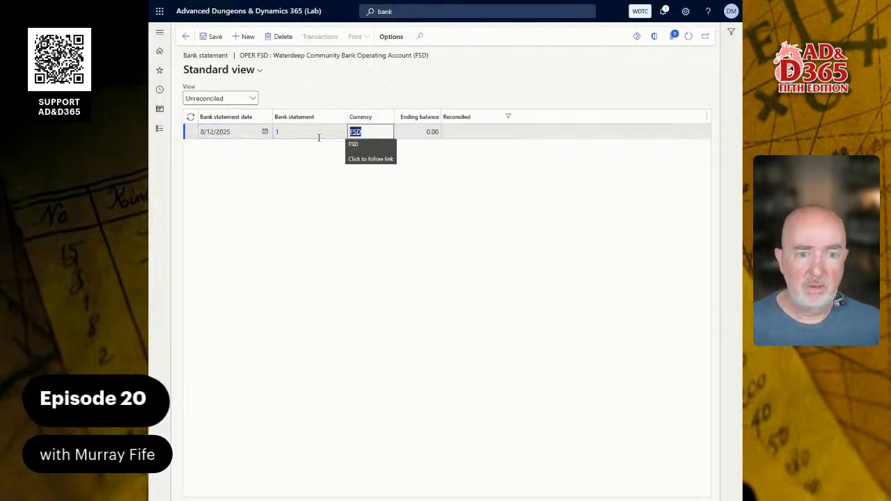
key("Tab")
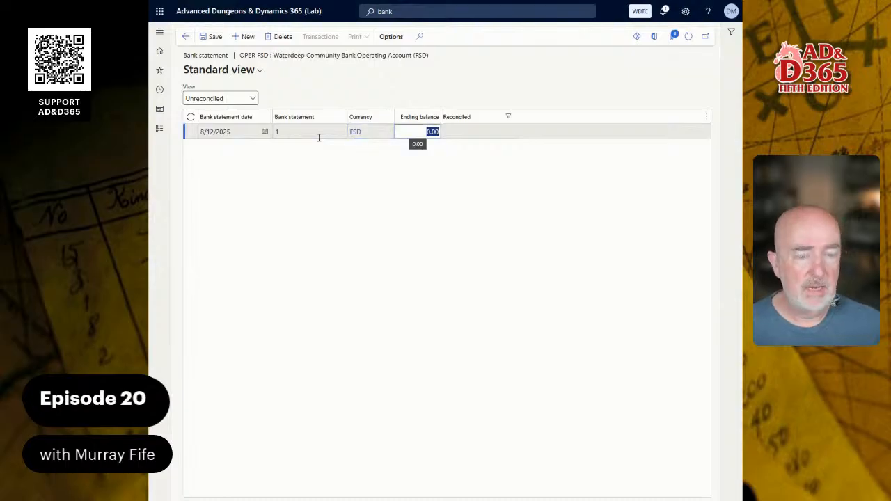
left_click(215, 37)
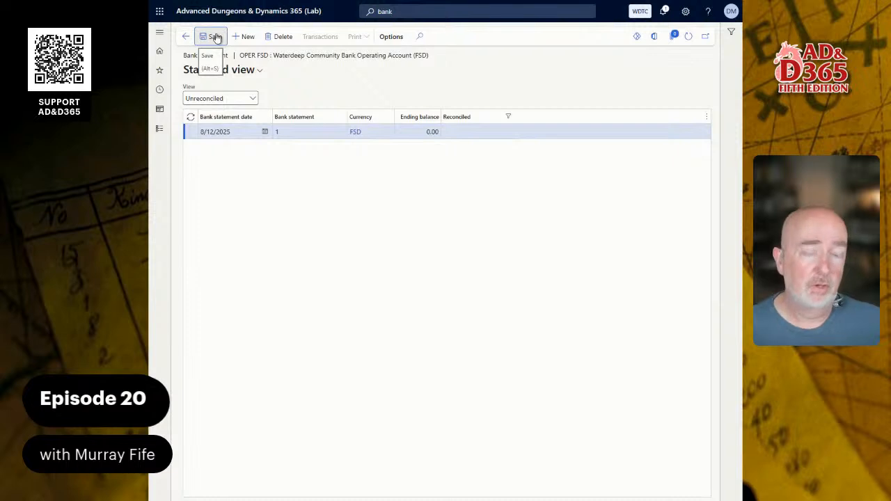
left_click(215, 37)
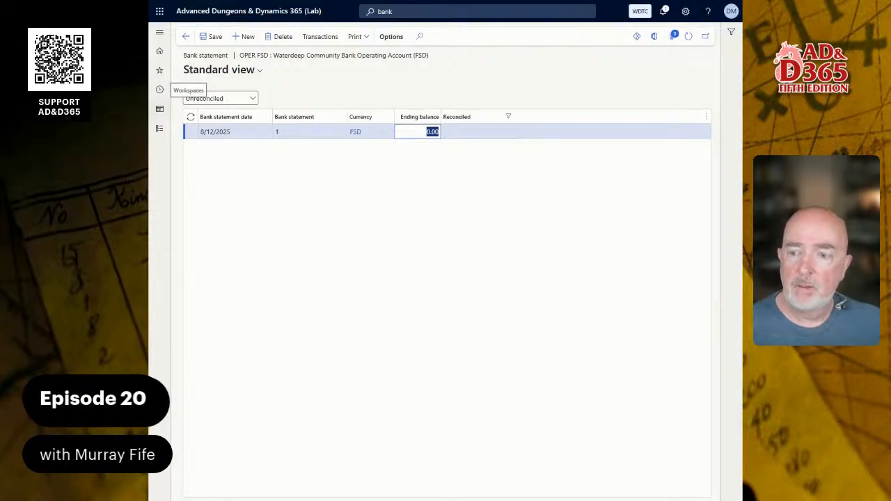
Open the transactions of the OPER FSD bank statement, reconcile the account and return to the statement list.
left_click(322, 41)
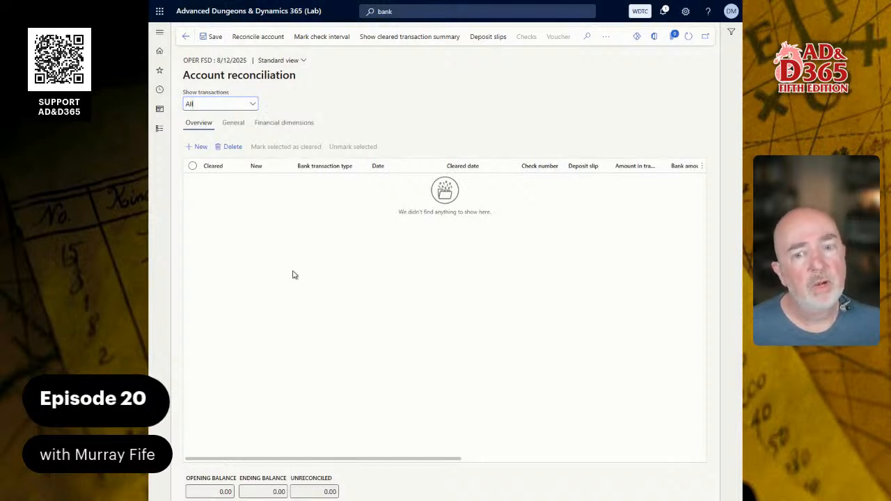
left_click(252, 37)
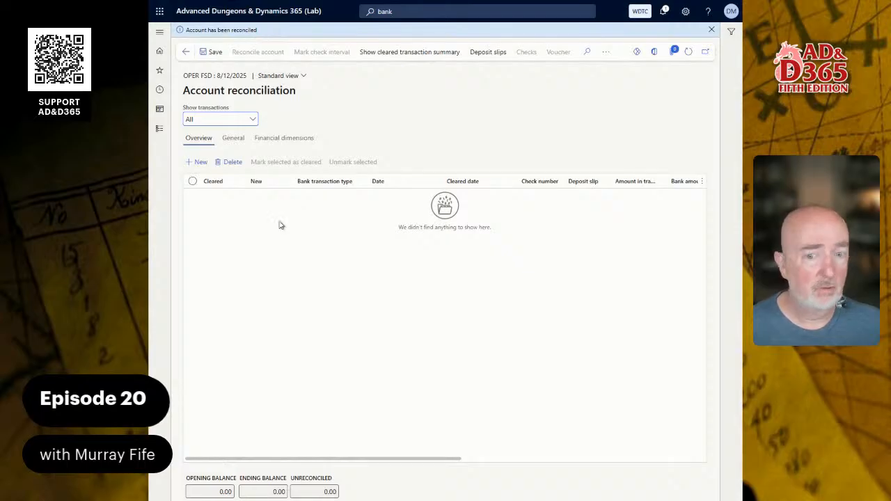
left_click(186, 52)
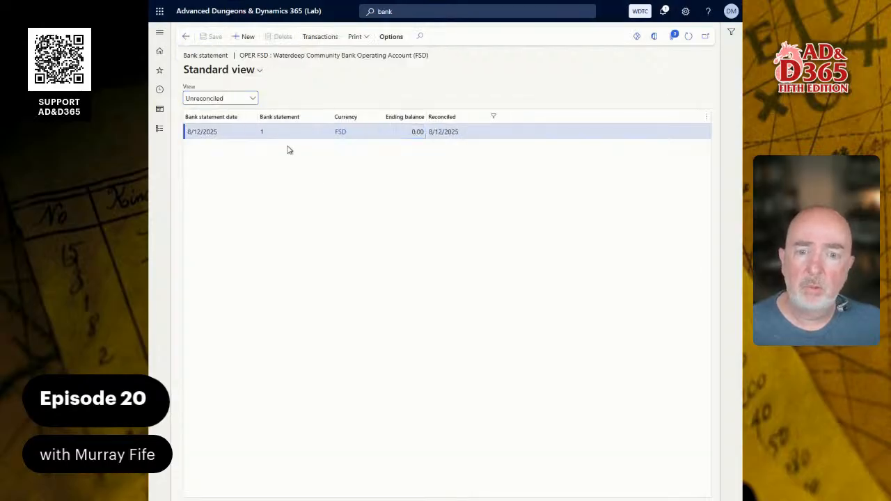
Refresh the OPER FSD bank statement list, show all statements and return to the bank account record.
left_click(688, 36)
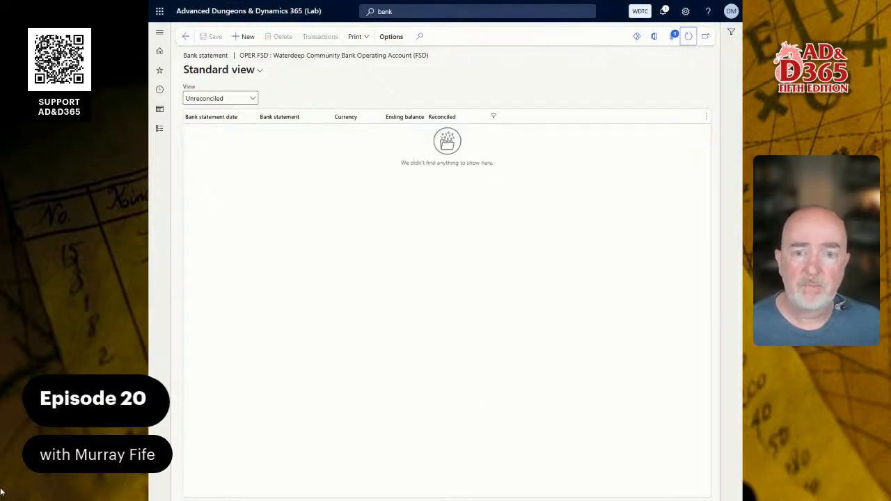
left_click(248, 98)
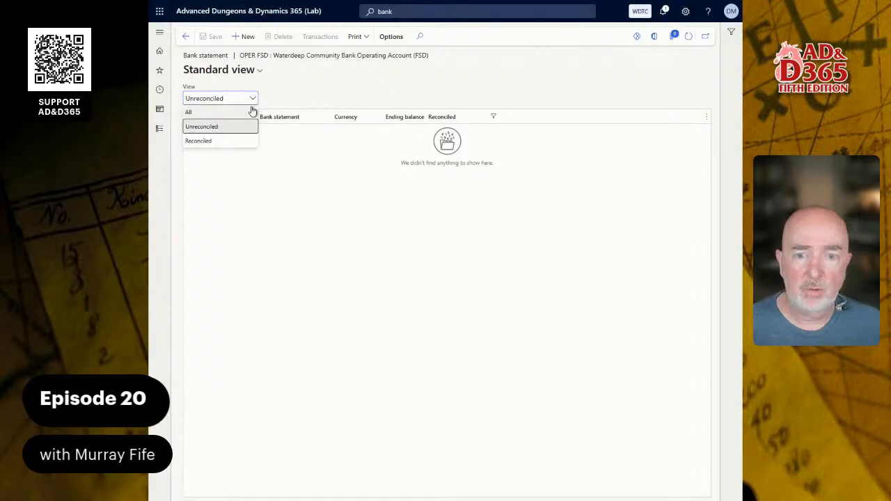
left_click(221, 113)
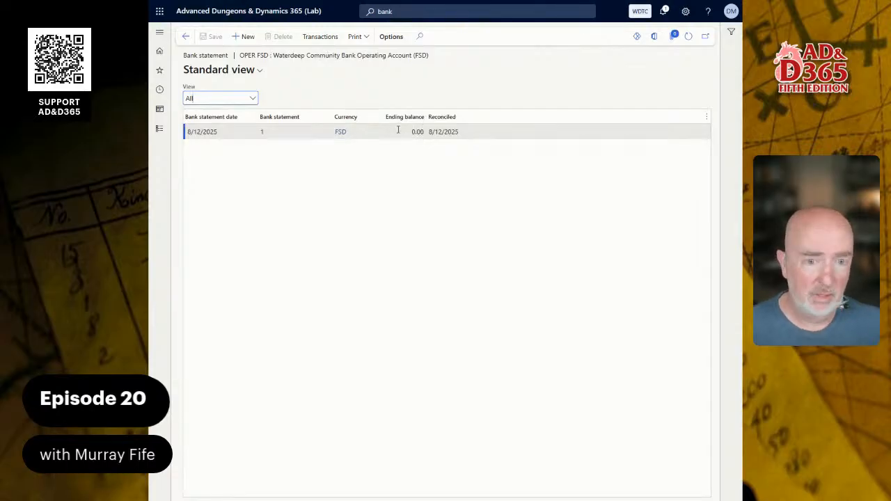
left_click(187, 37)
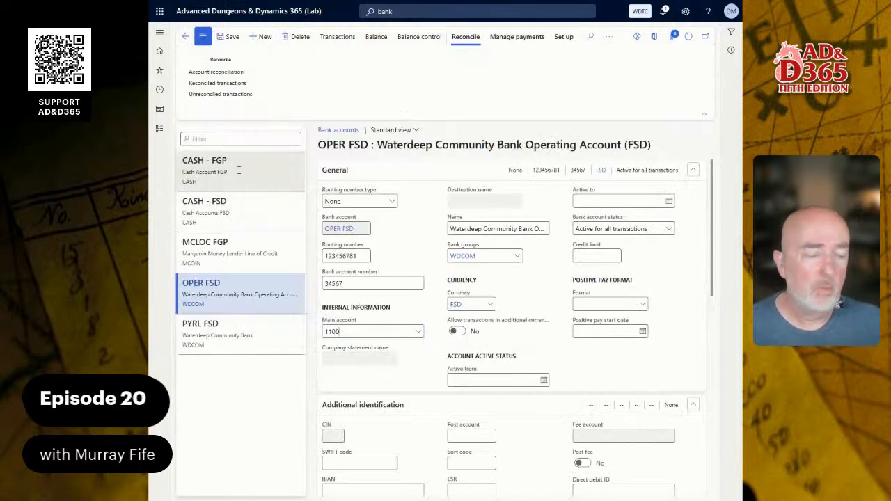
Select the CASH - FGP bank account and open the bank accounts page in a duplicate browser tab.
left_click(238, 170)
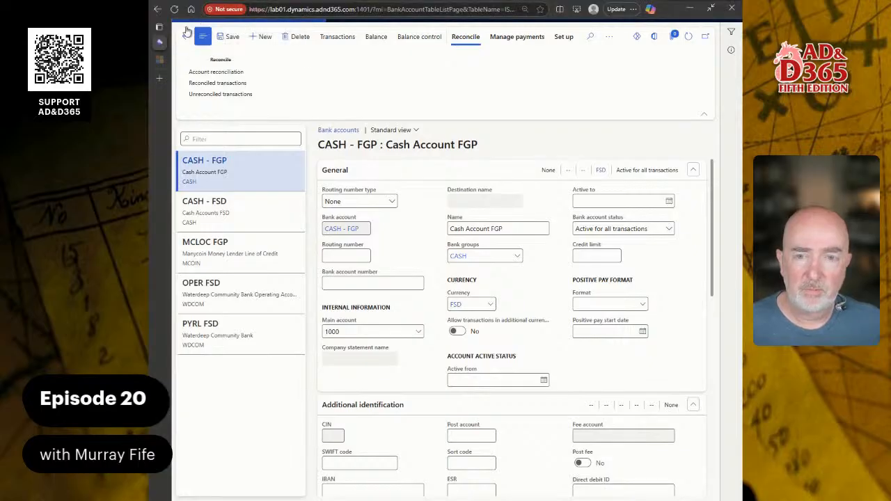
right_click(169, 45)
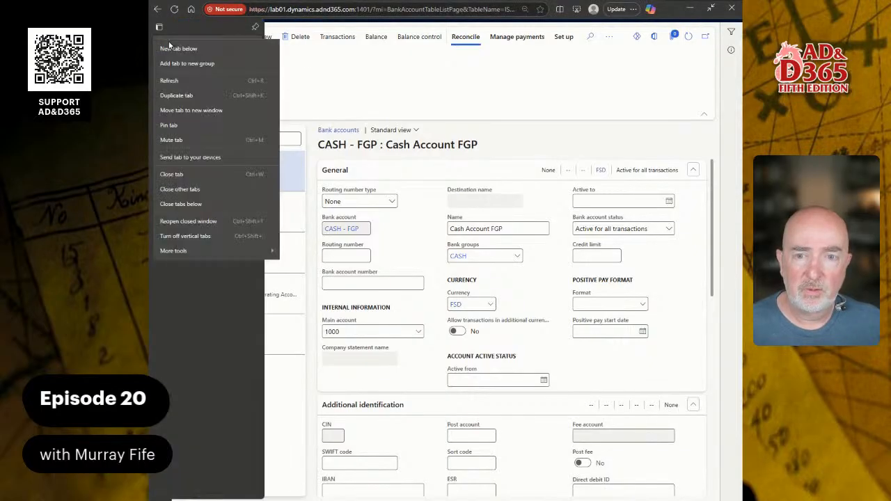
left_click(191, 93)
right_click(191, 94)
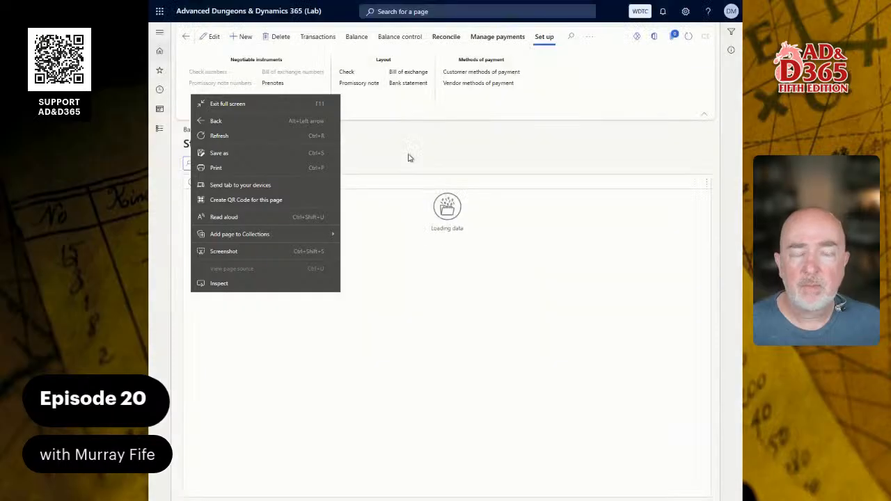
left_click(389, 142)
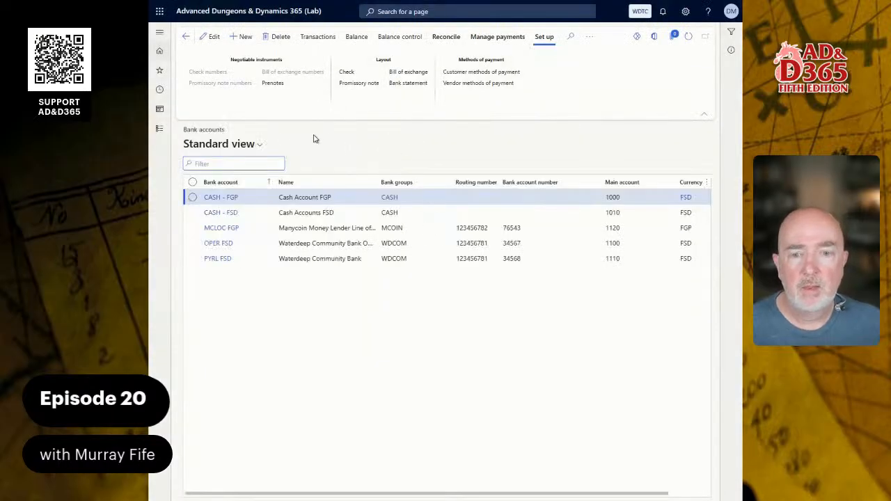
Open the ledger transactions of main account 1000 from the CASH - FGP bank account in the duplicate tab.
left_click(237, 199)
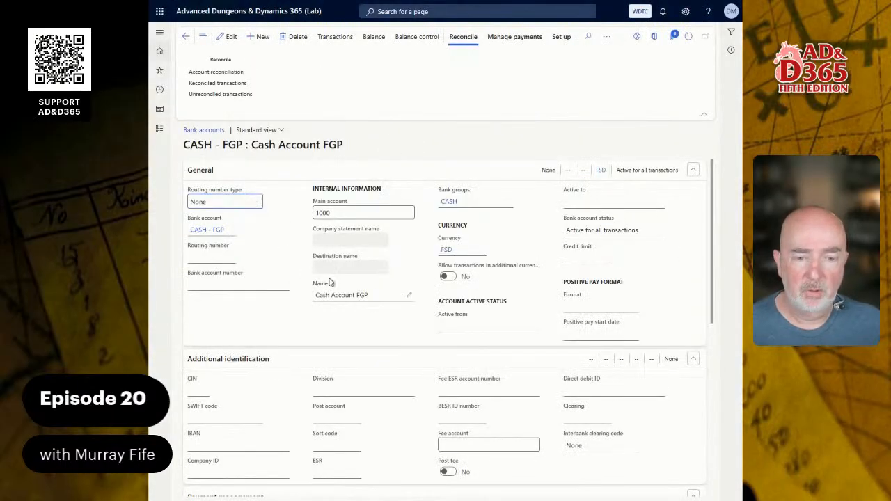
right_click(413, 214)
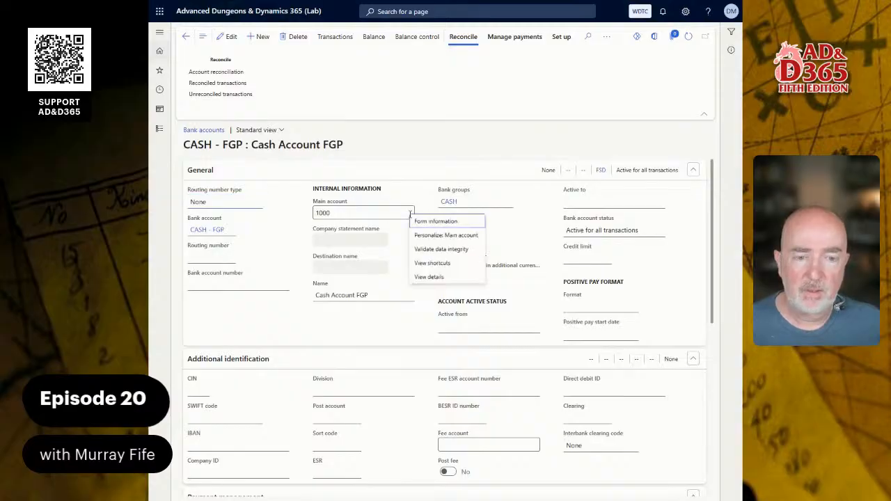
left_click(430, 277)
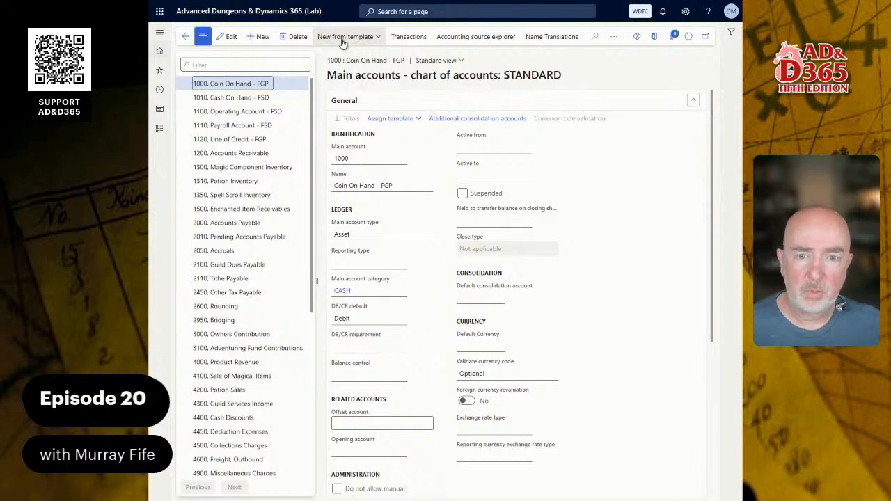
left_click(409, 36)
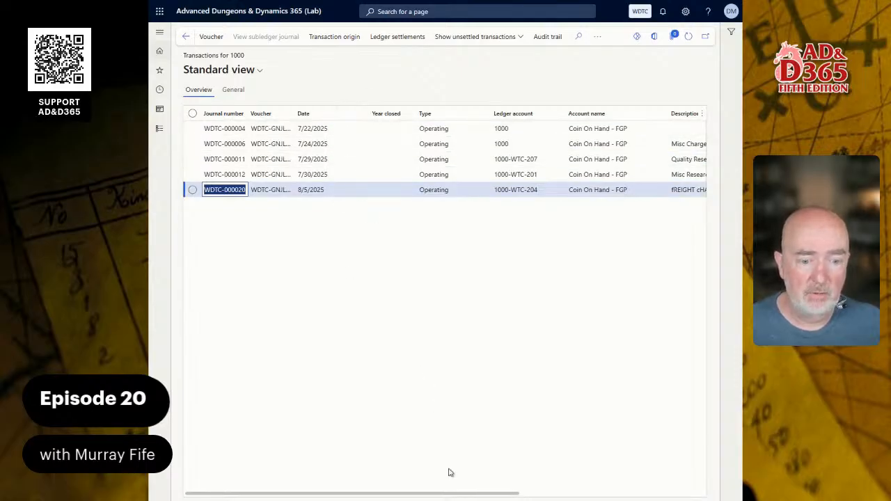
Review the dates, currencies and amounts of main account 1000's transactions, then return to the CASH - FGP record in the original tab.
left_click(475, 500)
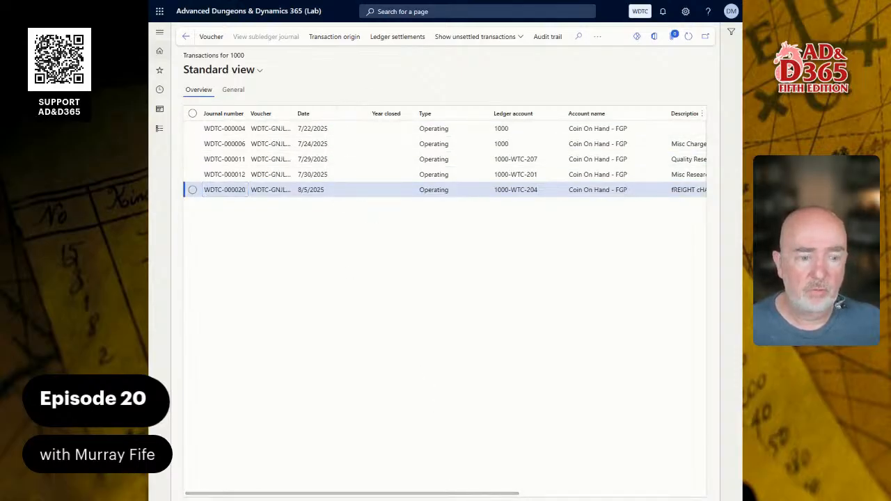
left_click_drag(519, 495, 695, 495)
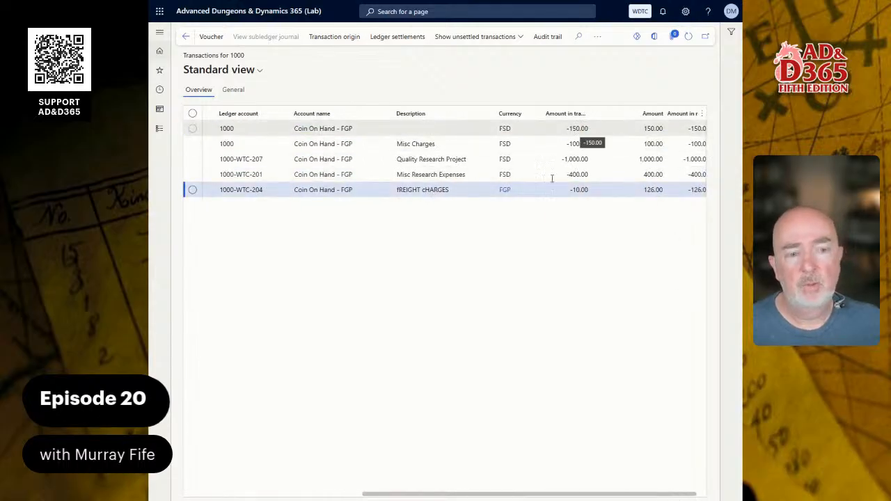
left_click_drag(398, 495, 242, 499)
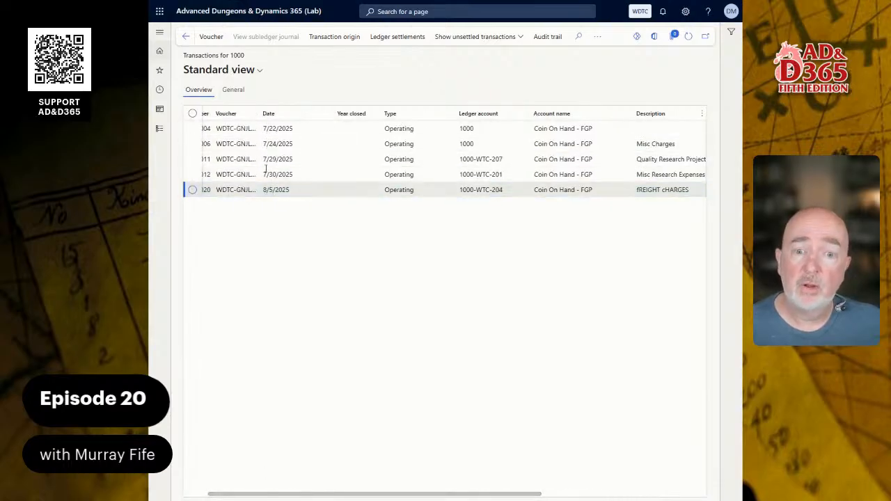
left_click_drag(352, 497, 555, 498)
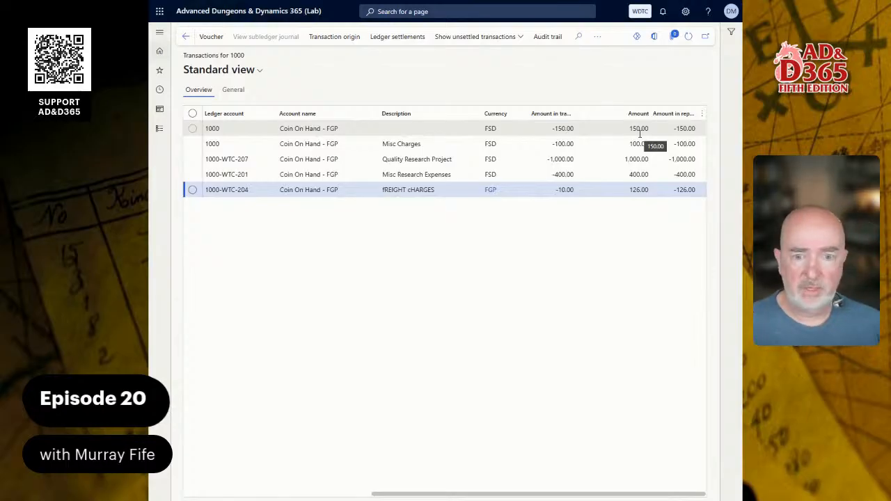
left_click(191, 496)
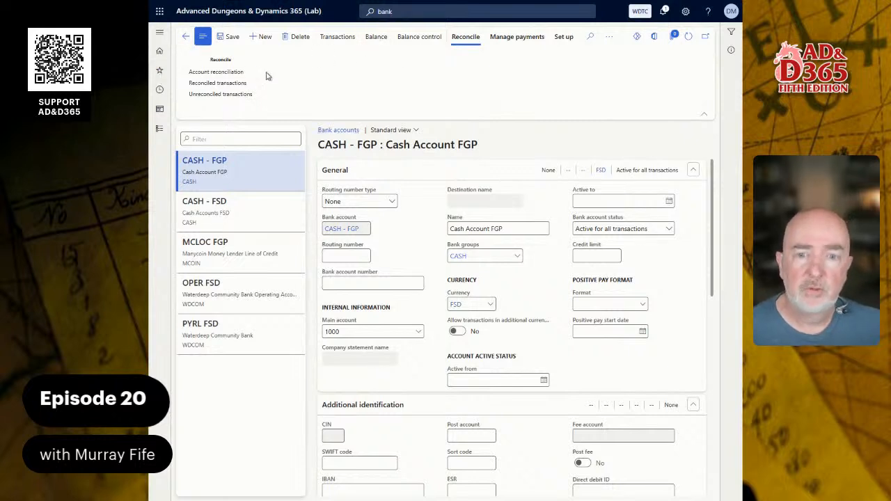
Start an account reconciliation for CASH - FGP with bank statement 1 dated 7/31/2025 and an ending balance of 1250.
left_click(216, 72)
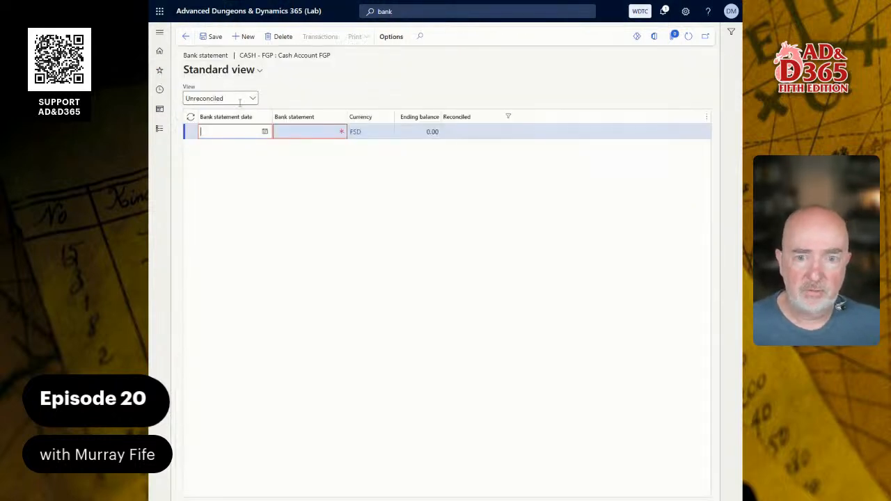
left_click(266, 132)
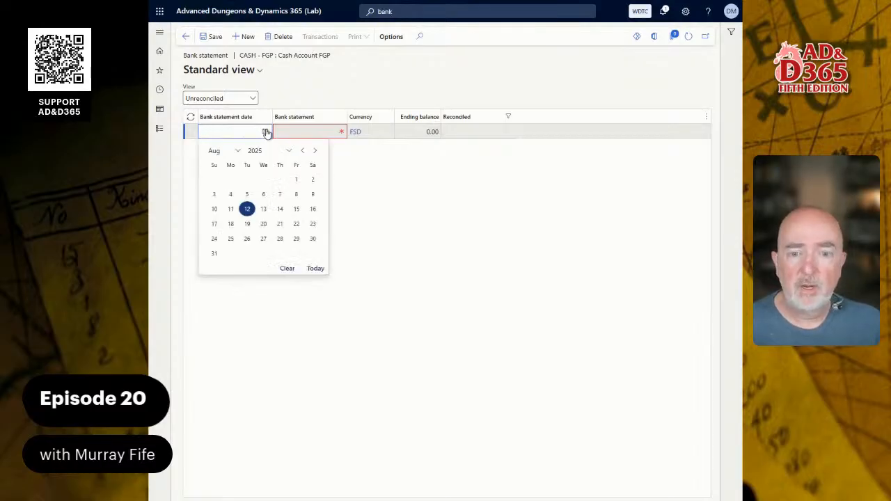
left_click(304, 151)
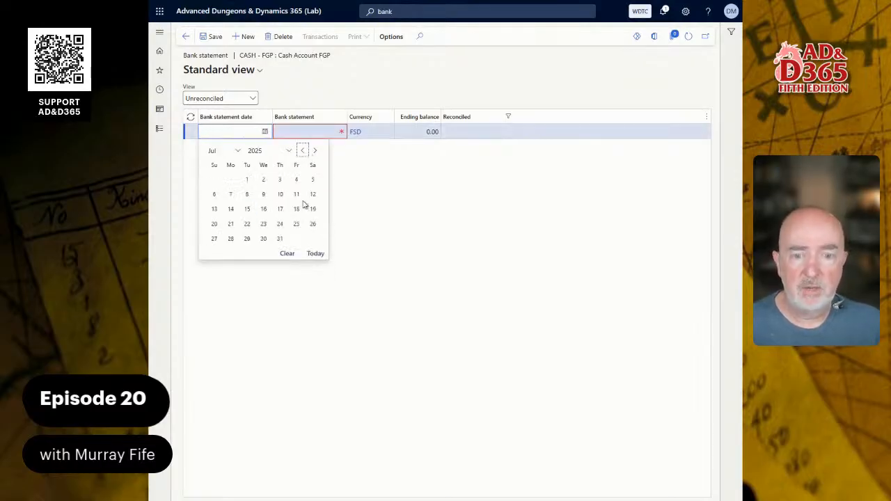
left_click(280, 238)
left_click(313, 130)
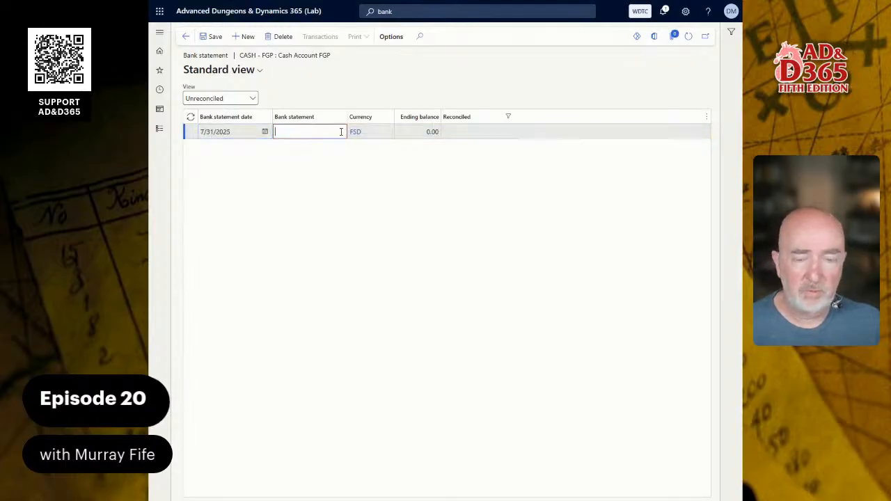
type("1")
left_click(385, 132)
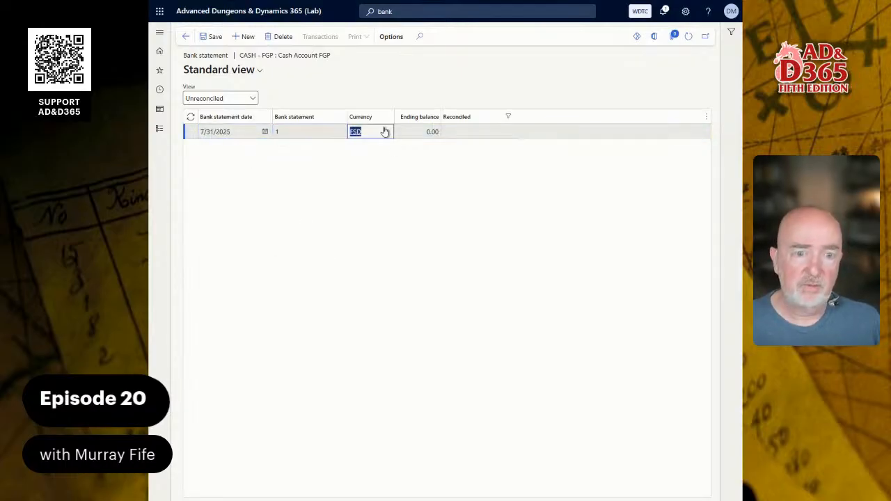
left_click(410, 131)
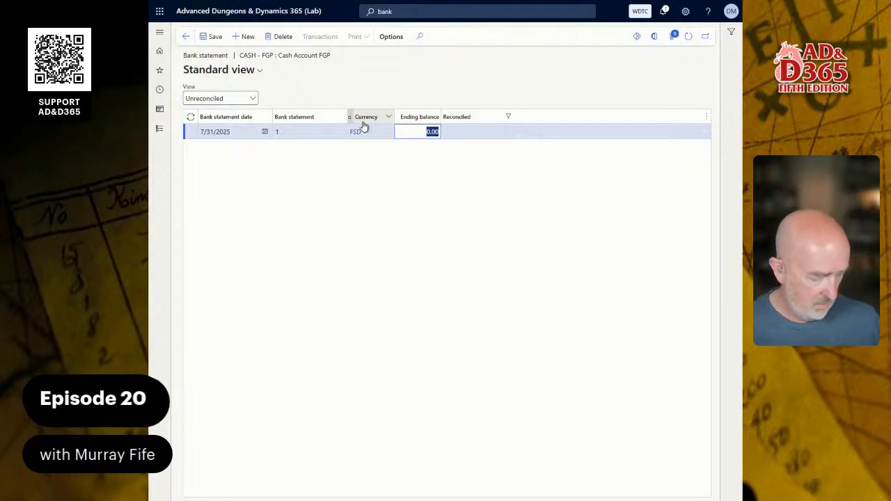
type("1250")
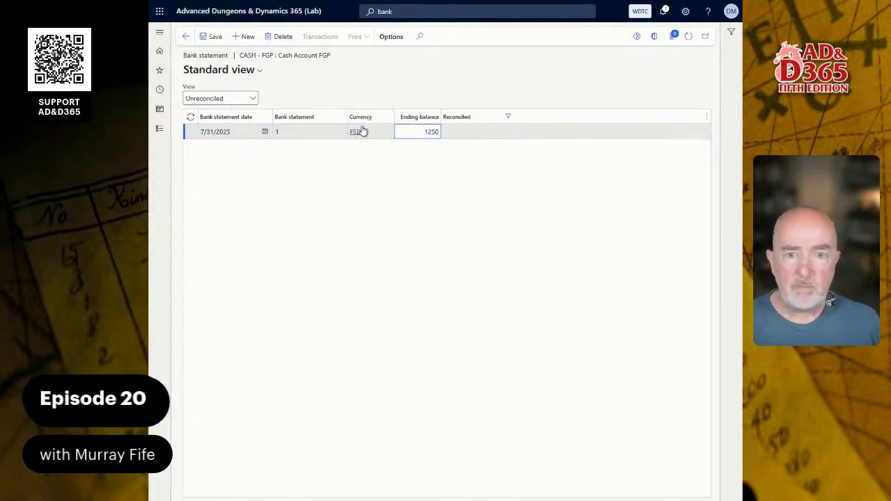
Save the bank statement and add a Payments: Manual (05) transaction dated 7/22/2025 for 100 to its reconciliation.
left_click(221, 40)
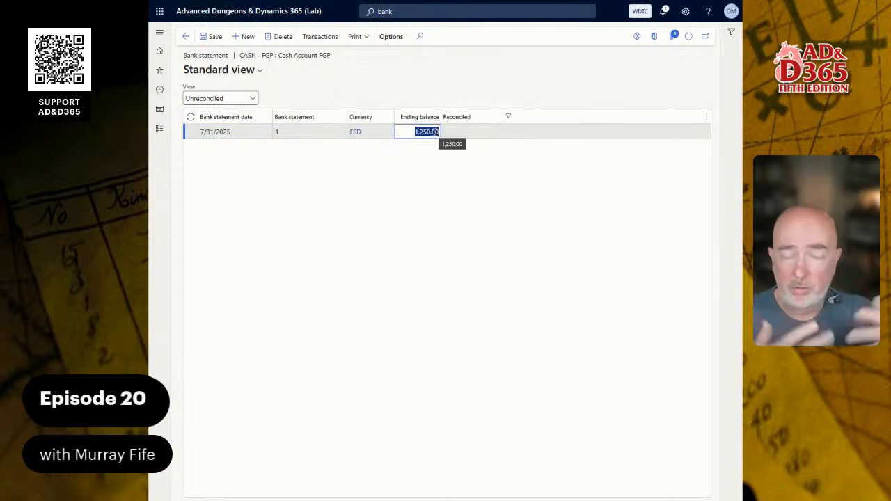
left_click(322, 37)
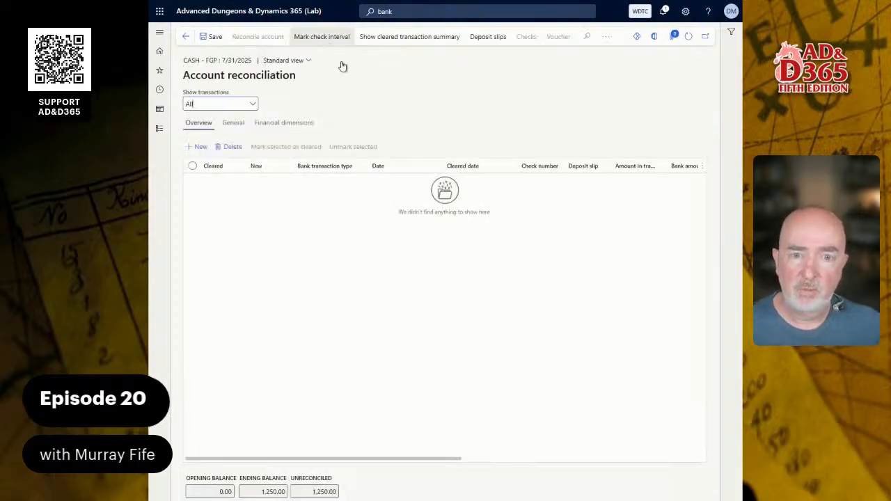
left_click(205, 153)
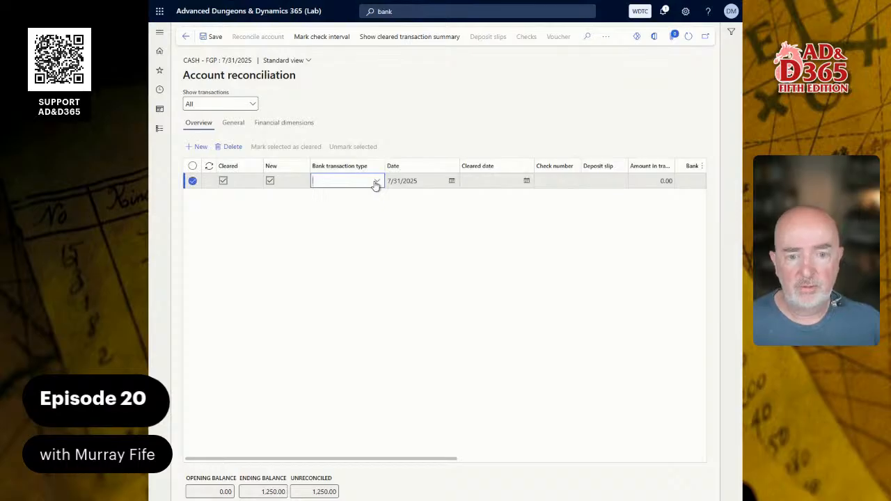
left_click(376, 181)
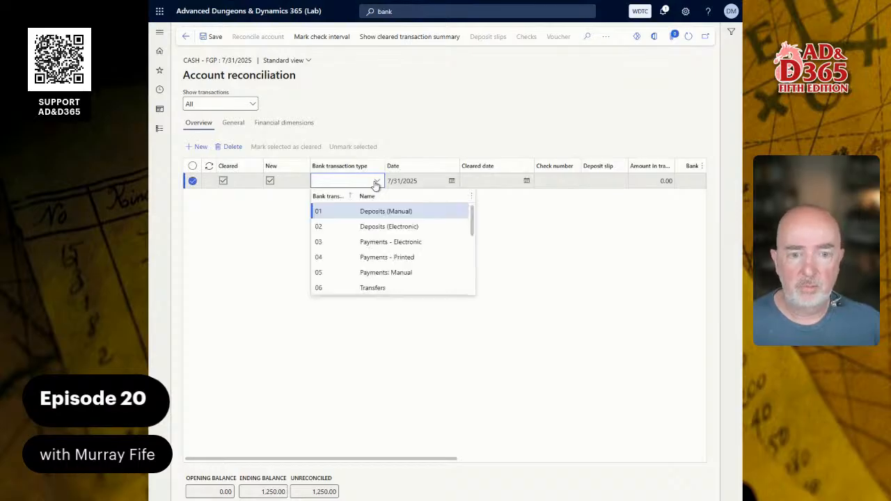
left_click(390, 273)
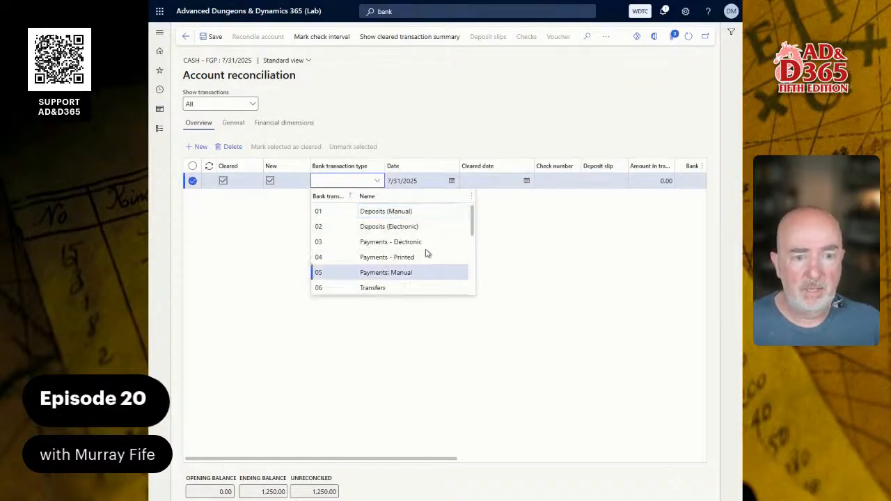
left_click(453, 181)
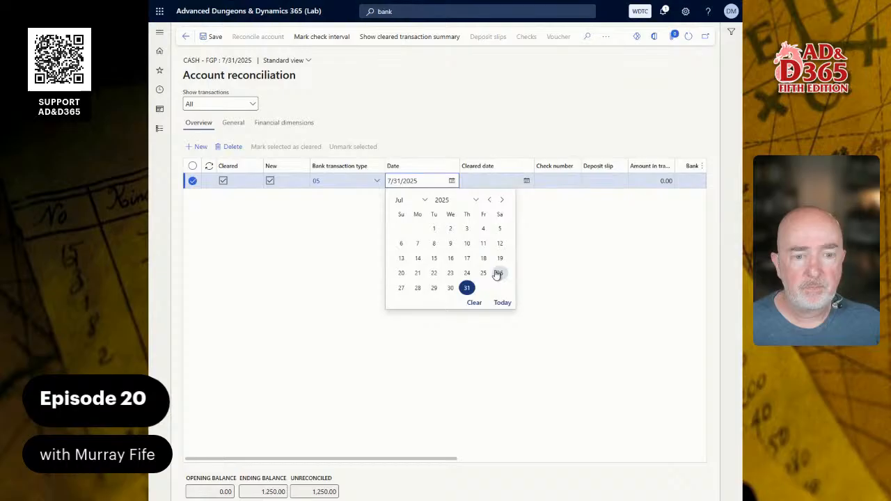
left_click(433, 273)
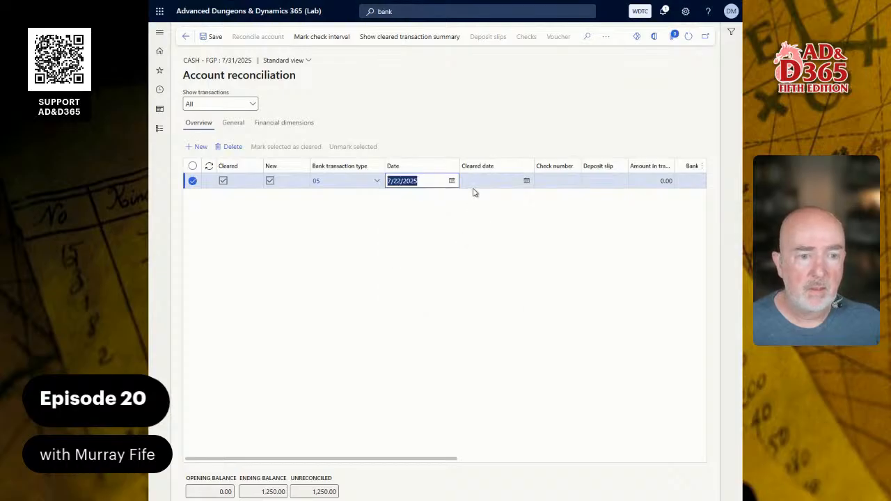
left_click(651, 182)
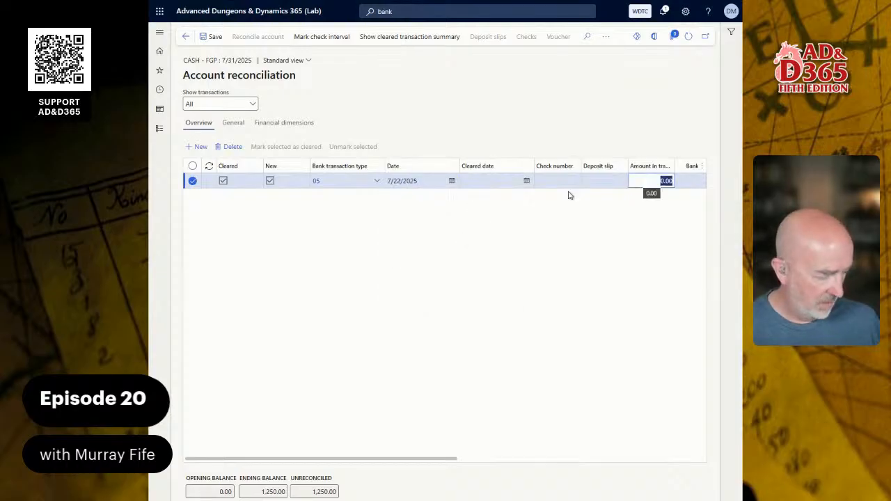
type("100")
Add a second reconciliation transaction with bank transaction type 05, date 7/24/2025 and amount 150.
key("Down")
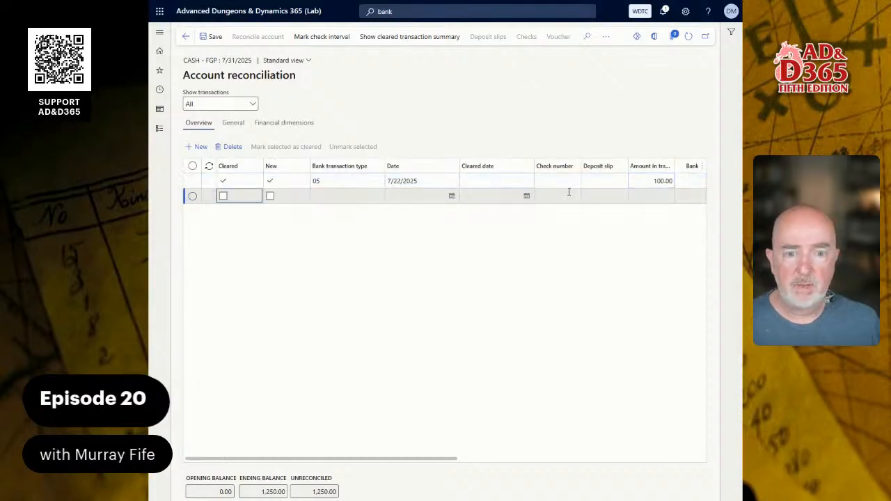
key("Tab")
key("Tab")
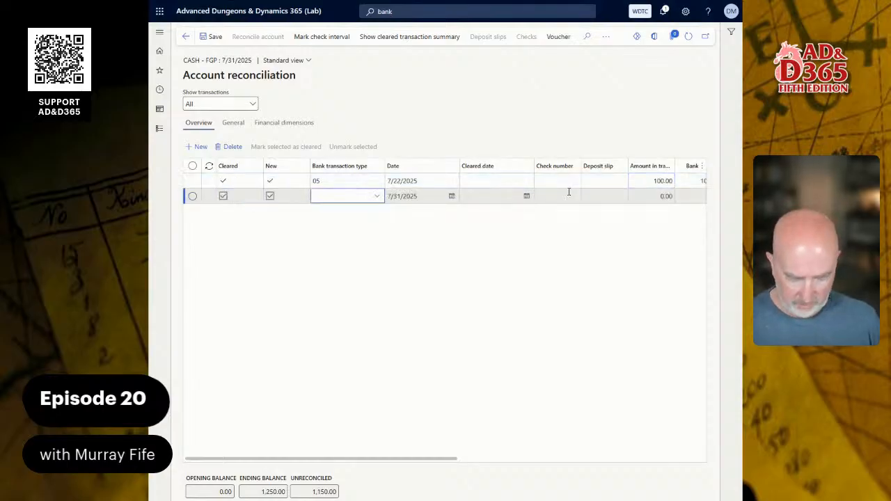
type("05")
key("Tab")
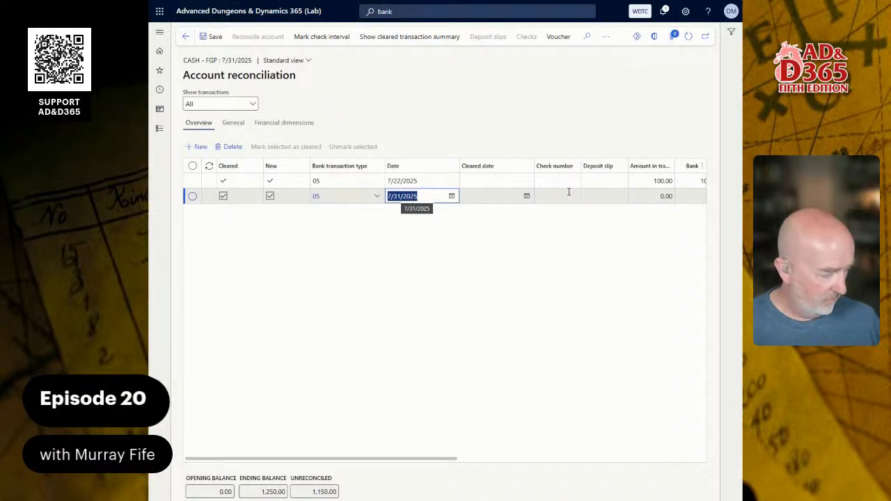
type("7")
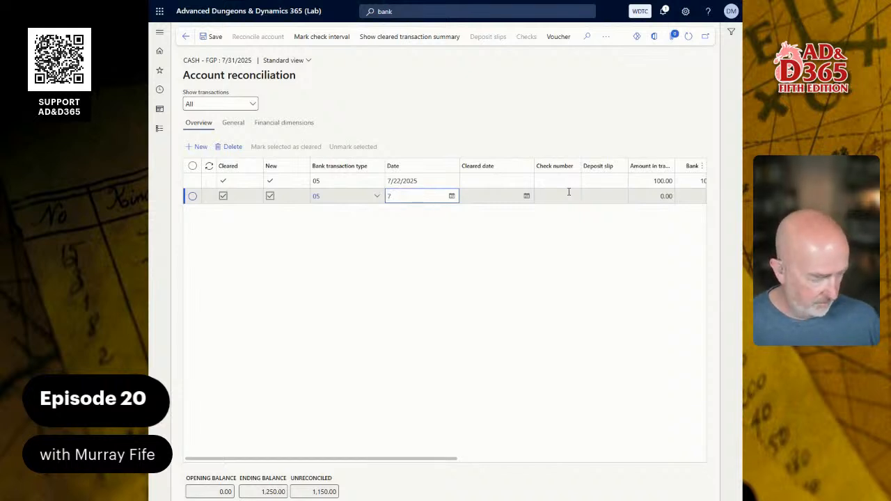
type("/2")
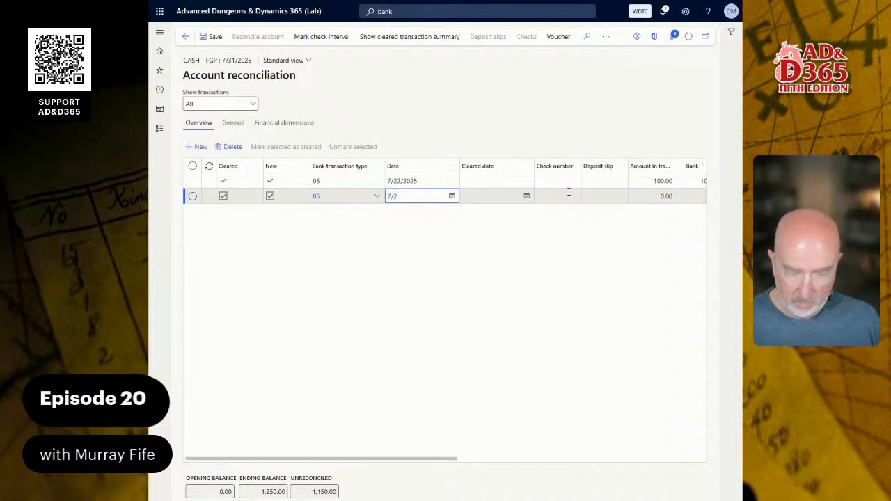
type("4")
key("Tab")
key("Tab")
key("Tab")
key("Tab")
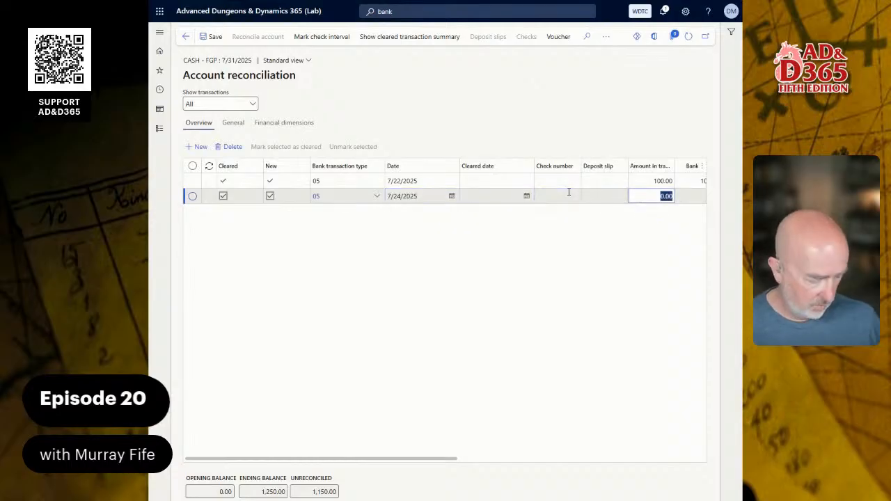
type("150")
Add a third reconciliation transaction of type 05 dated 7/29/2025 for 1000 and save the reconciliation.
key("alt+n")
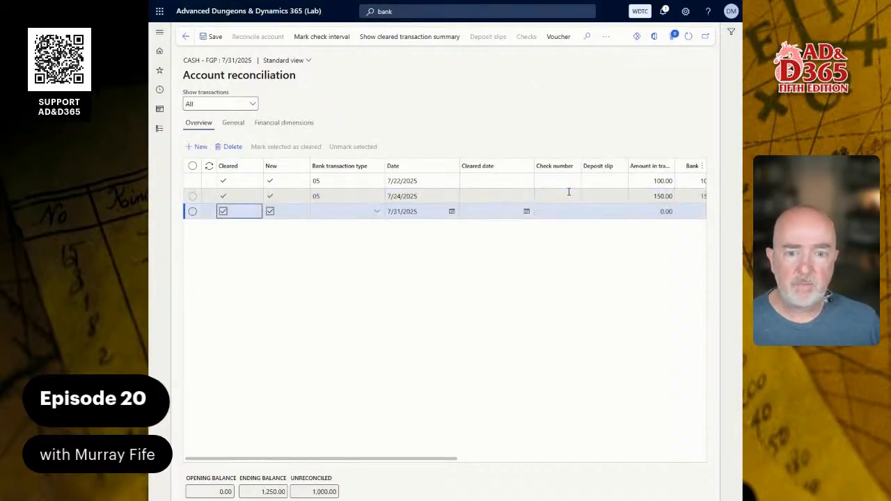
key("Tab")
type("05")
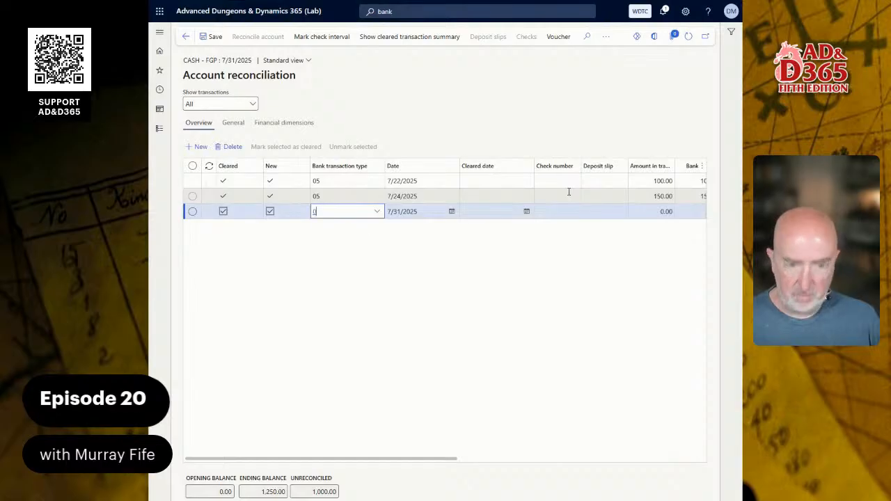
key("Tab")
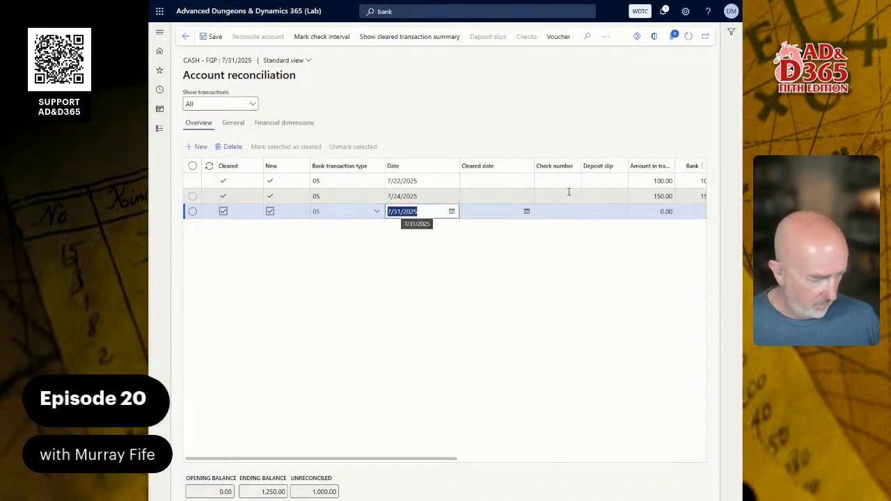
type("8")
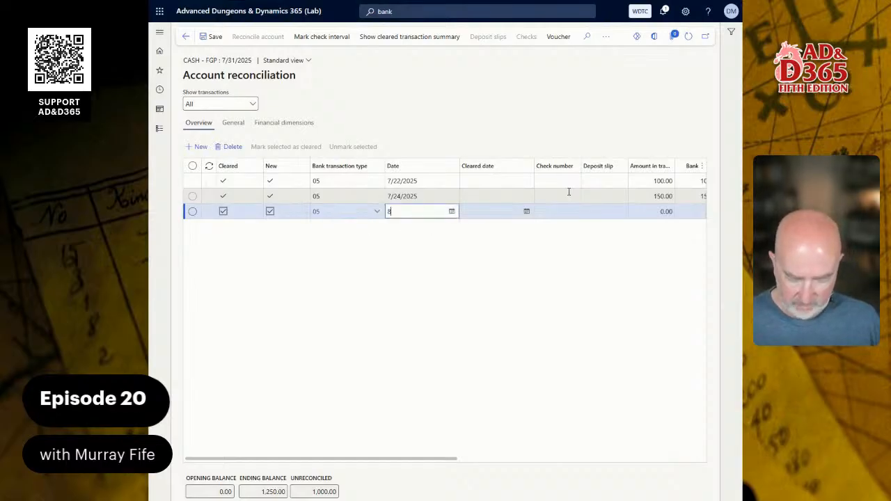
type("/29")
key("Tab")
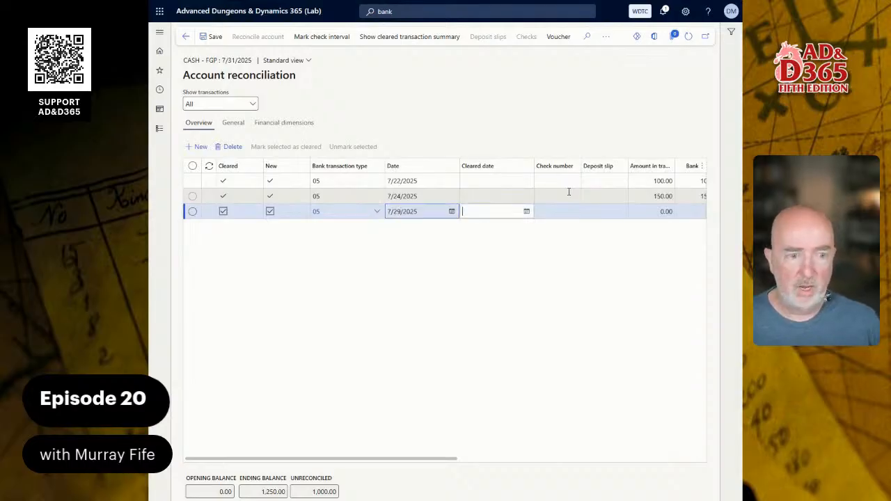
key("Tab")
key("Tab")
key("Tab")
type("1")
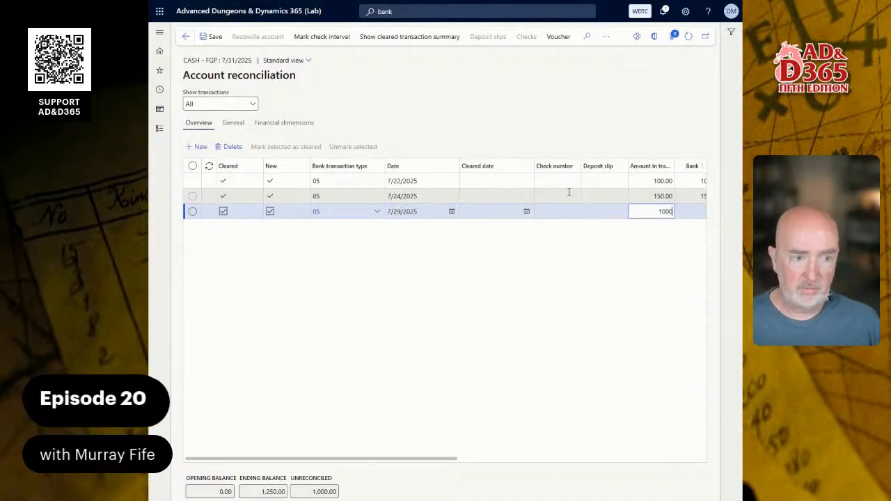
key("Tab")
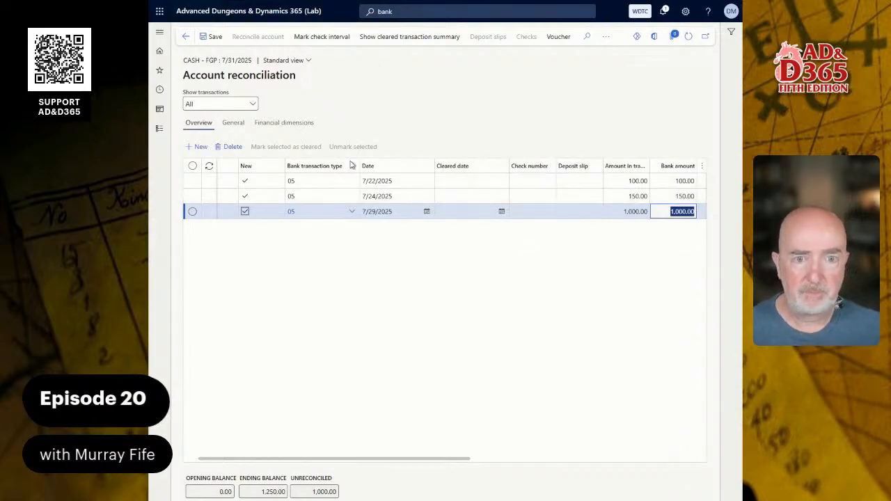
left_click(209, 37)
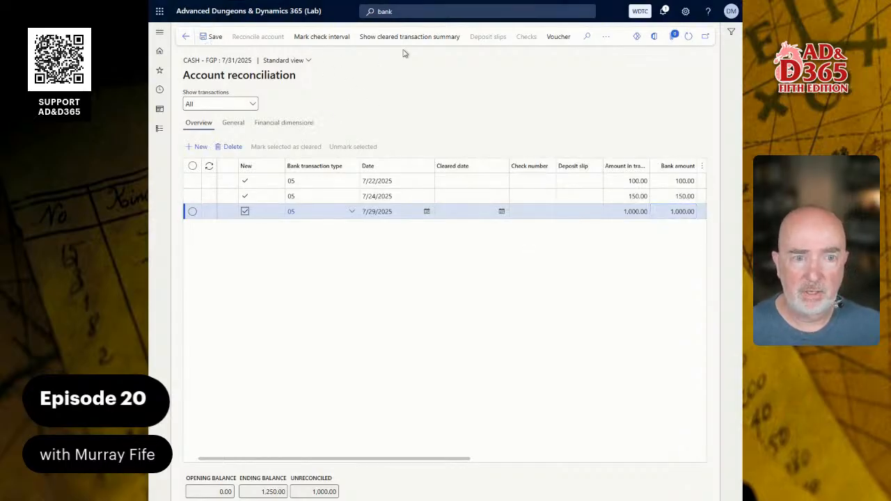
Try to reconcile the CASH - FGP account with the three cleared transactions and examine the voucher's message details.
left_click_drag(347, 459, 251, 458)
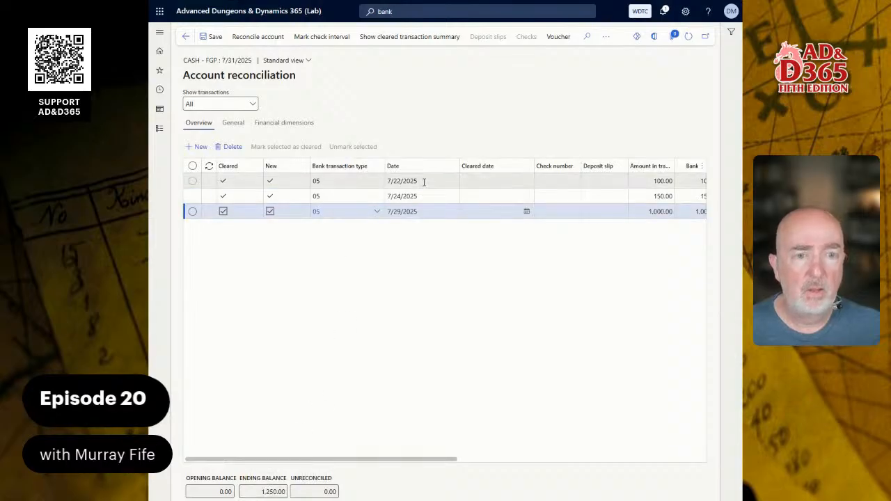
left_click(227, 181)
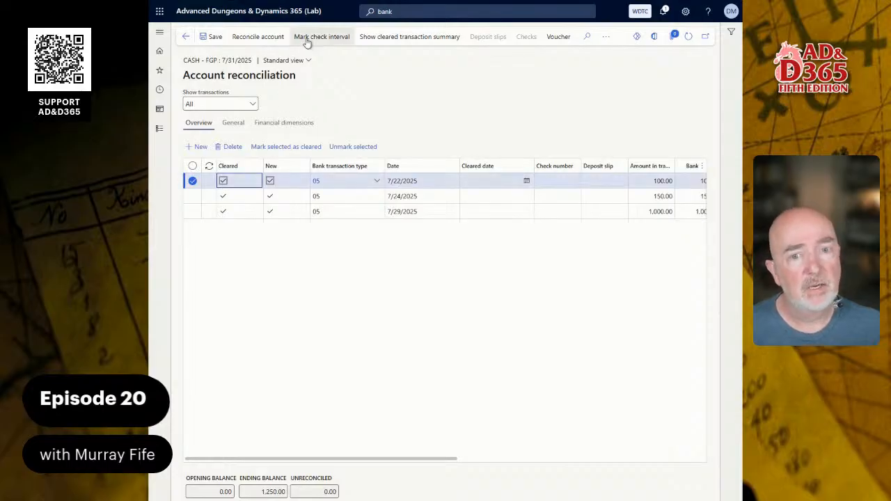
left_click(603, 40)
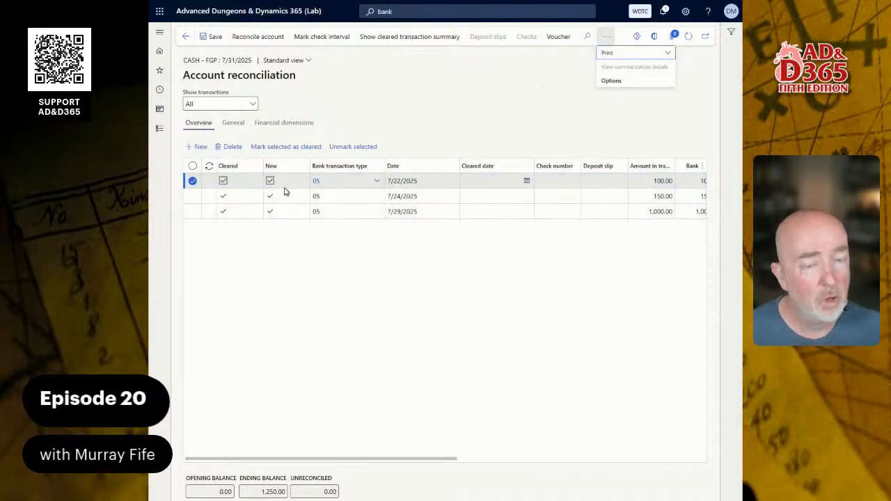
left_click(263, 39)
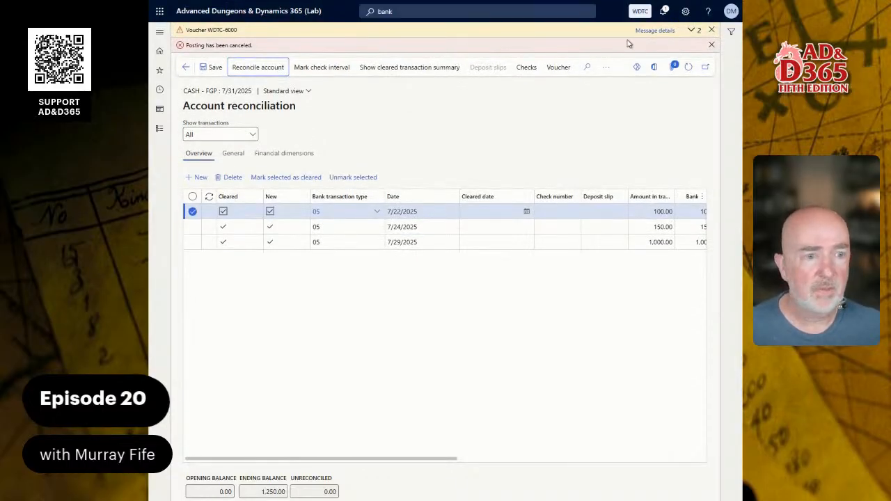
left_click(694, 31)
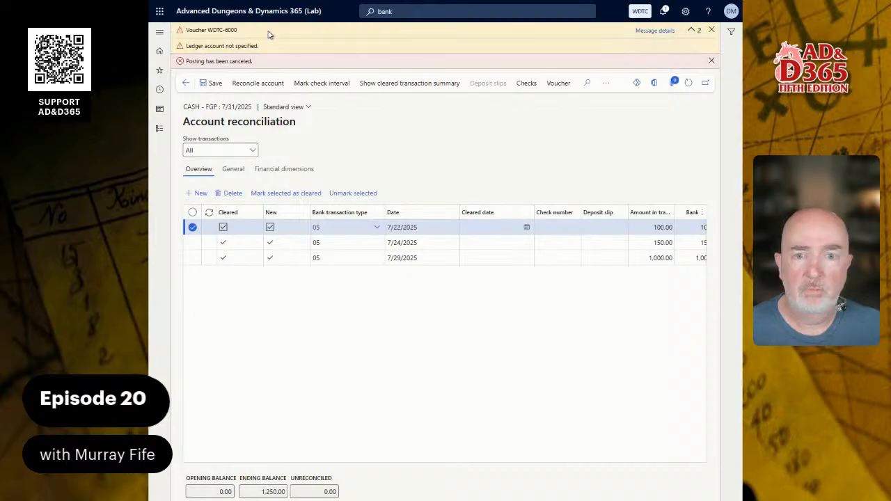
left_click(655, 31)
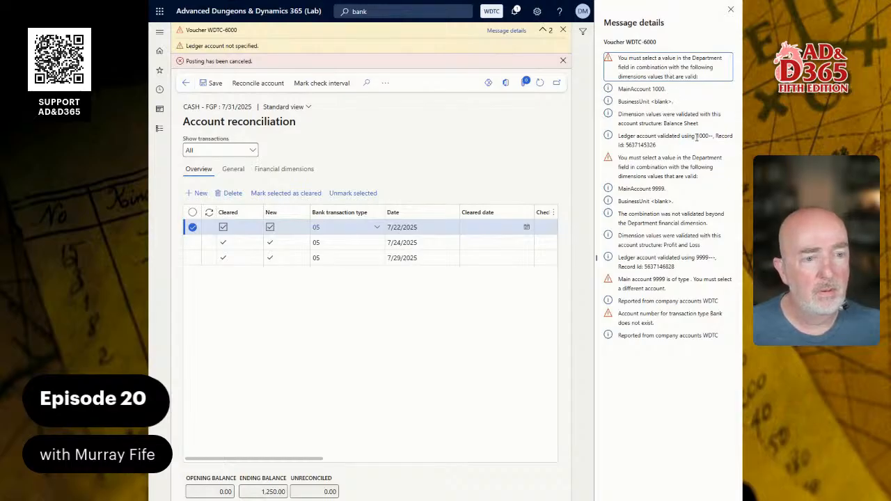
Set the main account of the 100.00 reconciliation transaction to 2000 (Accounts Payable).
mouse_move(315, 461)
left_mouse_down()
mouse_move(547, 462)
mouse_move(306, 460)
left_mouse_up()
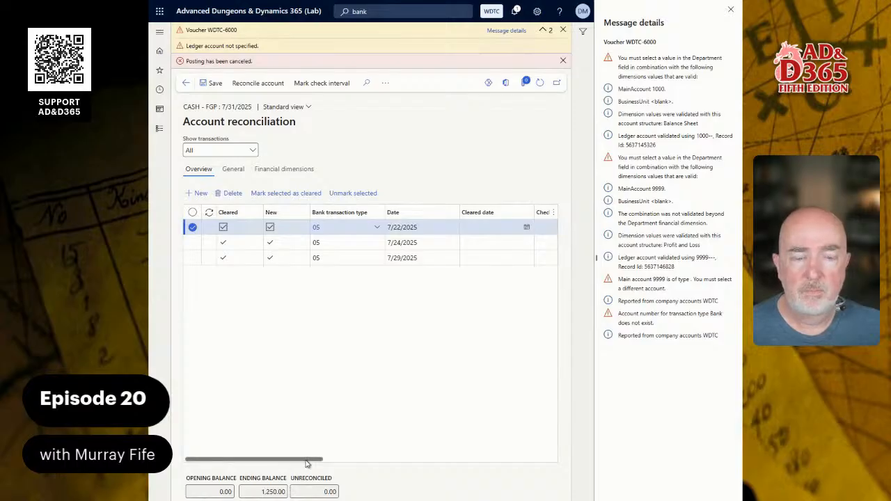
left_click_drag(307, 463, 485, 465)
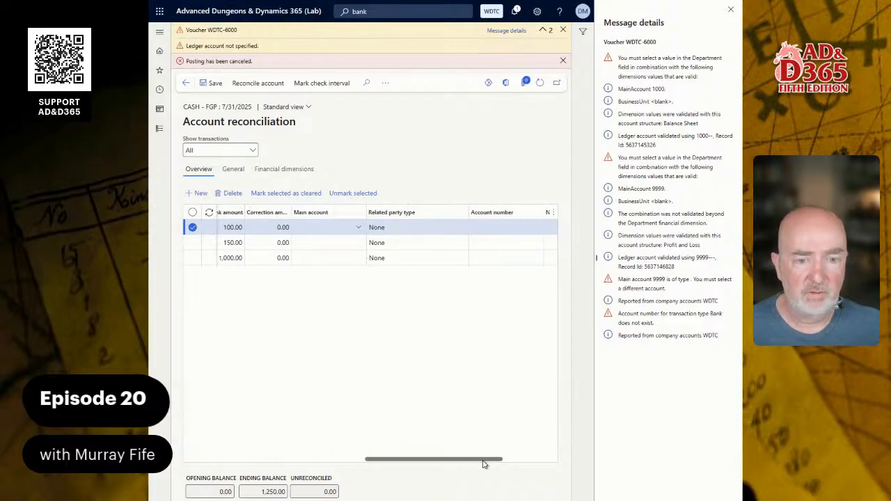
left_click(360, 228)
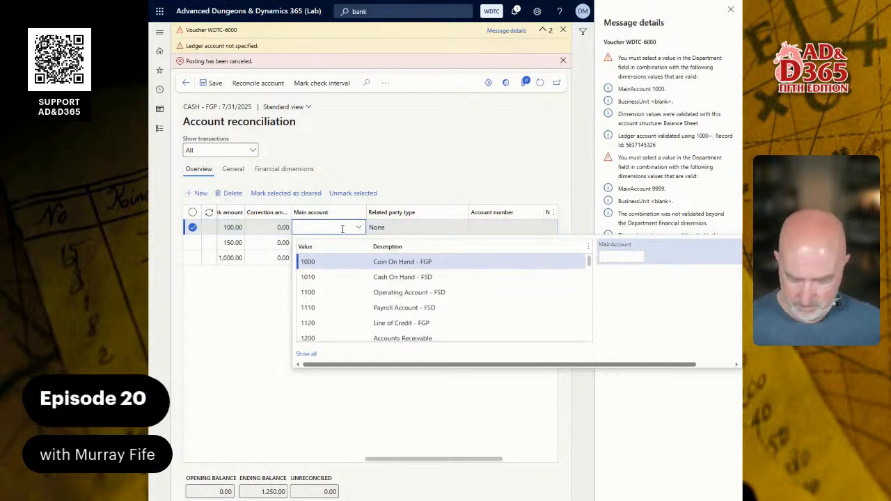
type("acc")
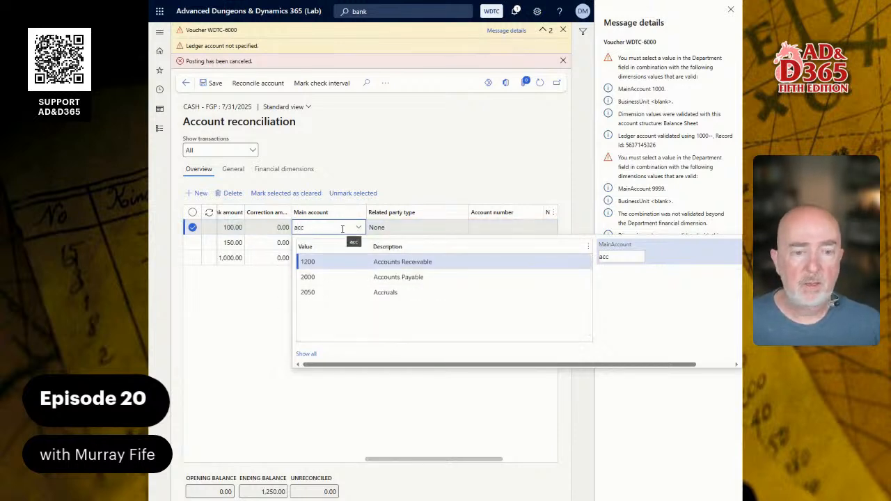
key("Down")
type("c")
key("Return")
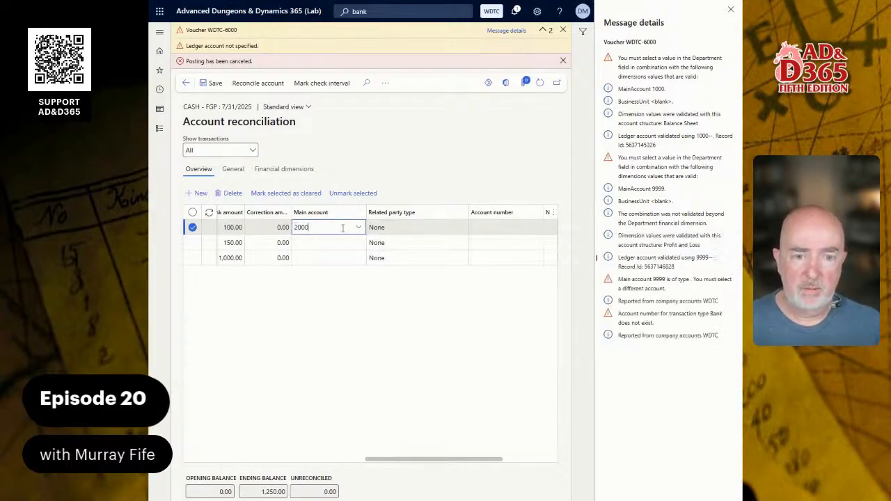
left_click(359, 228)
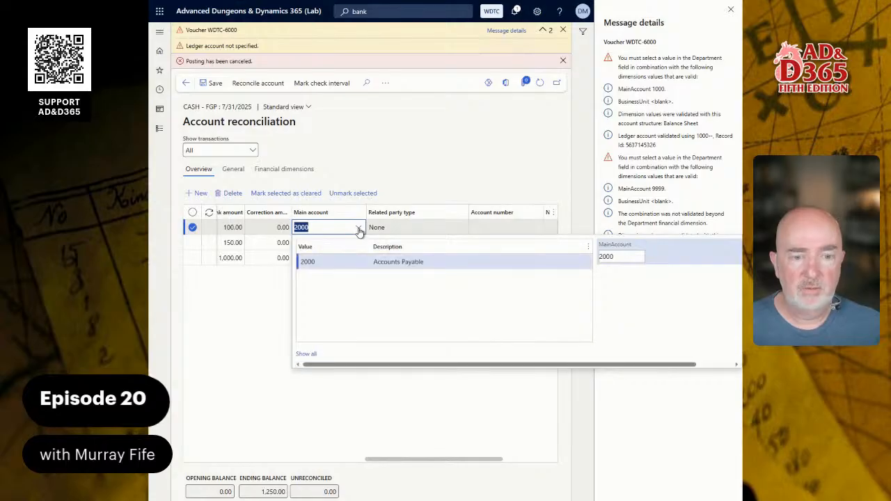
left_click(321, 227)
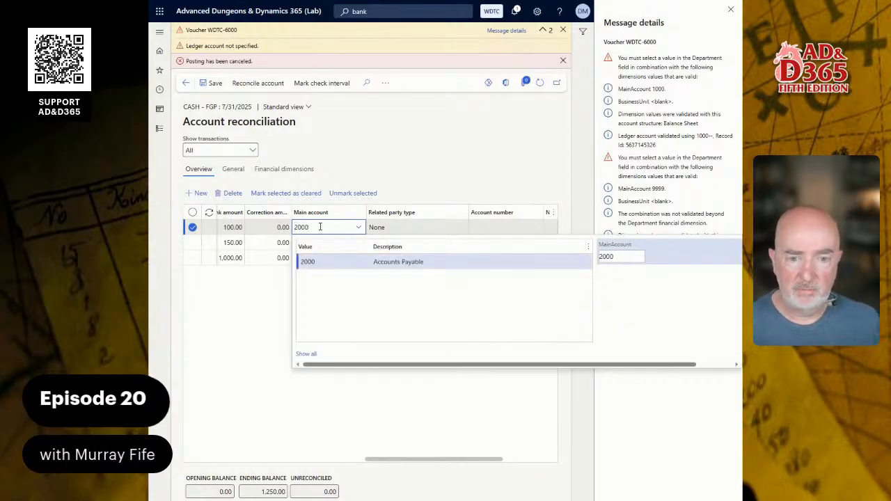
key("Tab")
Set the main account of the 150.00 and 1,000.00 reconciliation transactions to 2000.
key("shift+Tab")
key("Down")
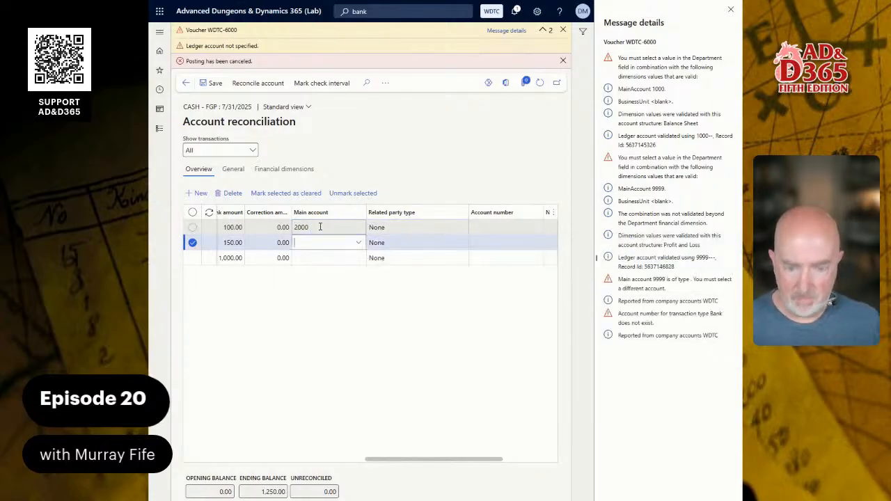
type("2000")
key("Tab")
key("shift+Tab")
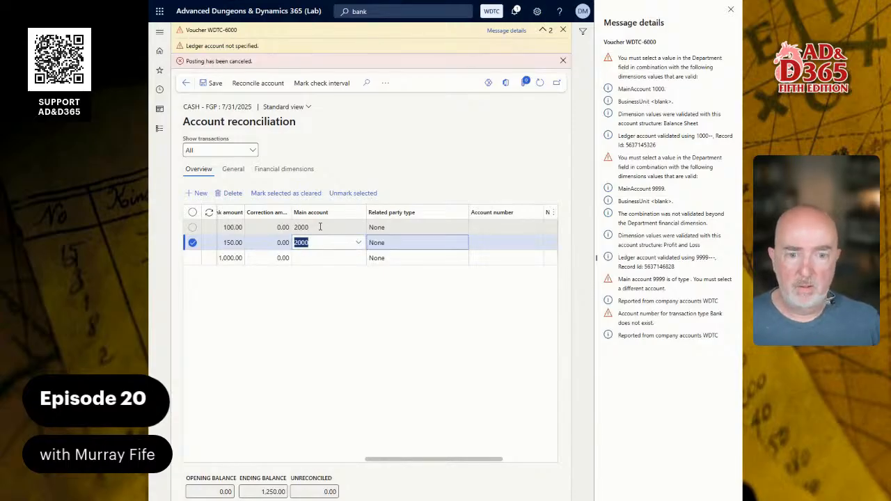
key("Down")
type("2000")
key("Tab")
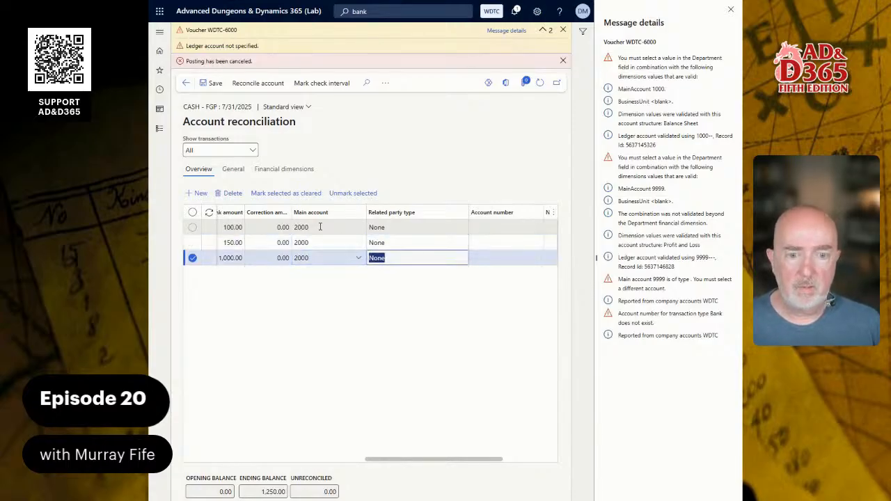
Retry reconciling the CASH - FGP account and open the voucher's message details.
left_click(245, 84)
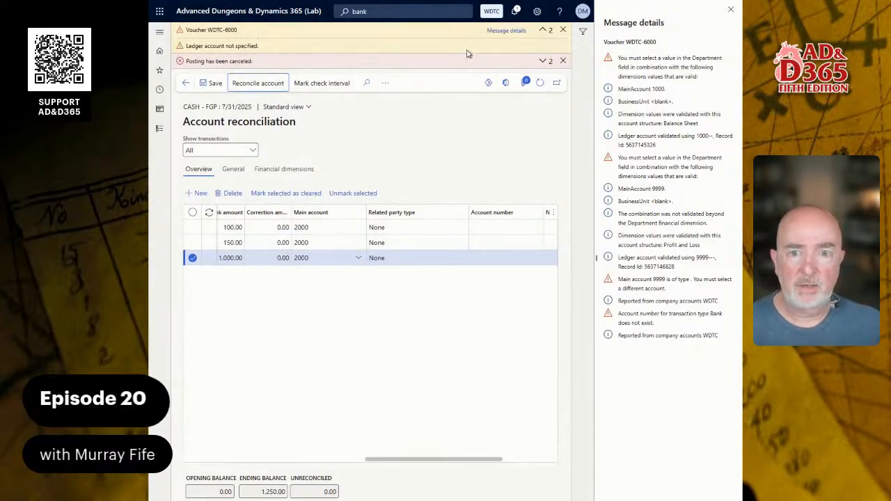
left_click(521, 30)
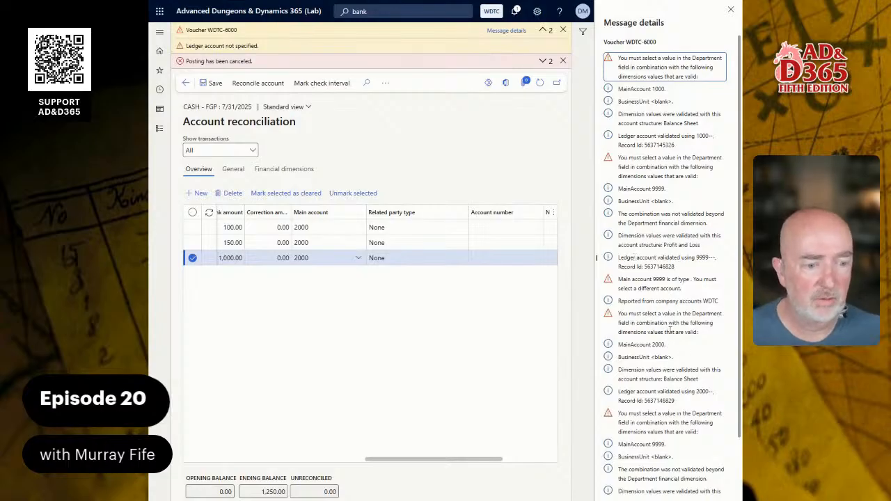
Try to extend the 100.00 transaction's main account to 2000-WTC, and restore it to 2000.
left_click(334, 228)
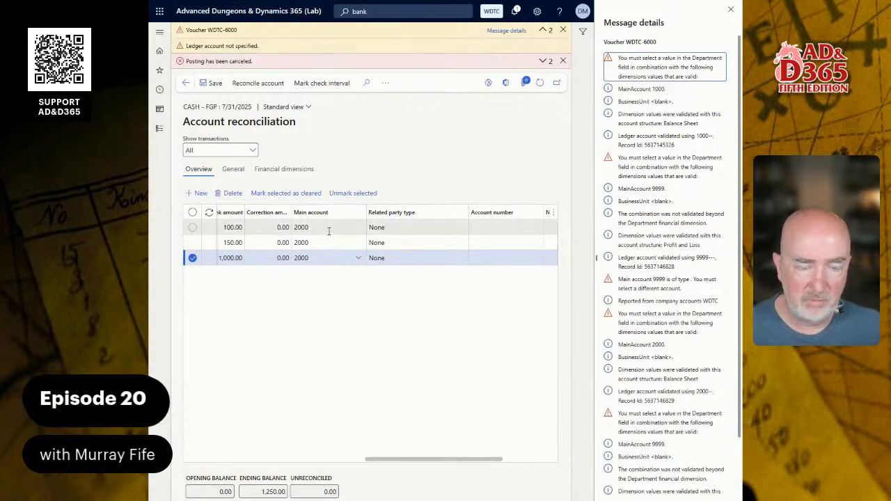
type("-W")
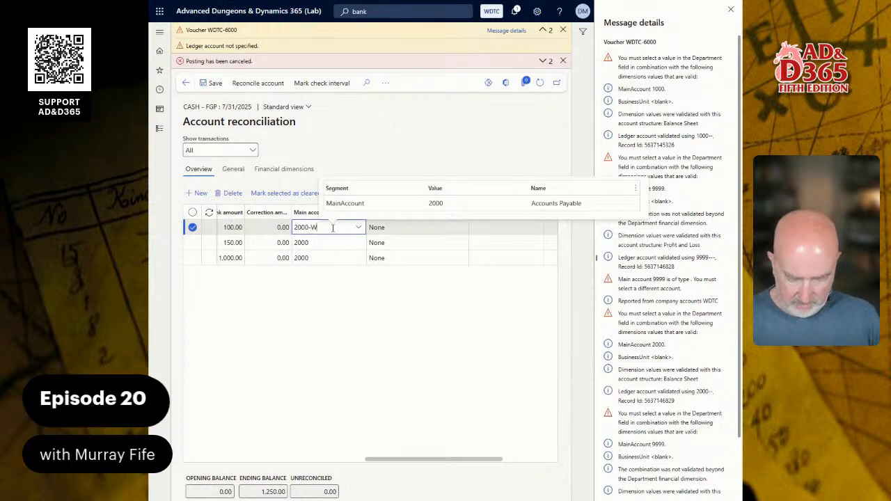
type("TC")
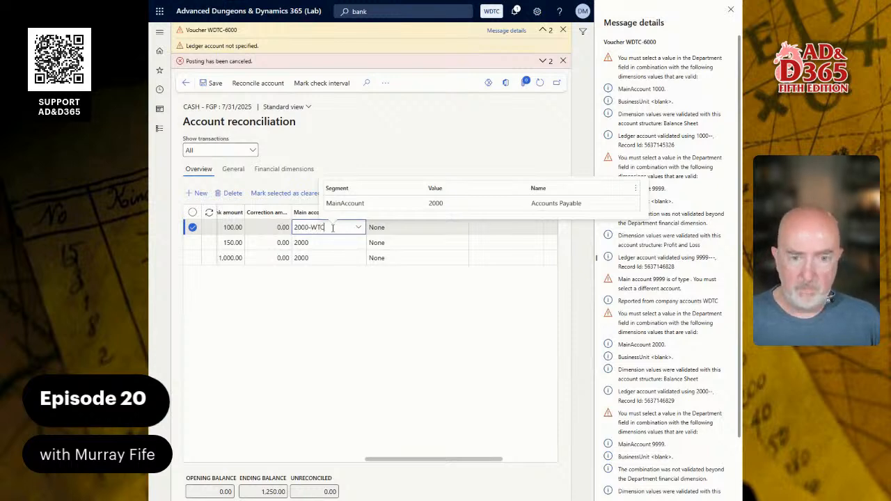
key("Tab")
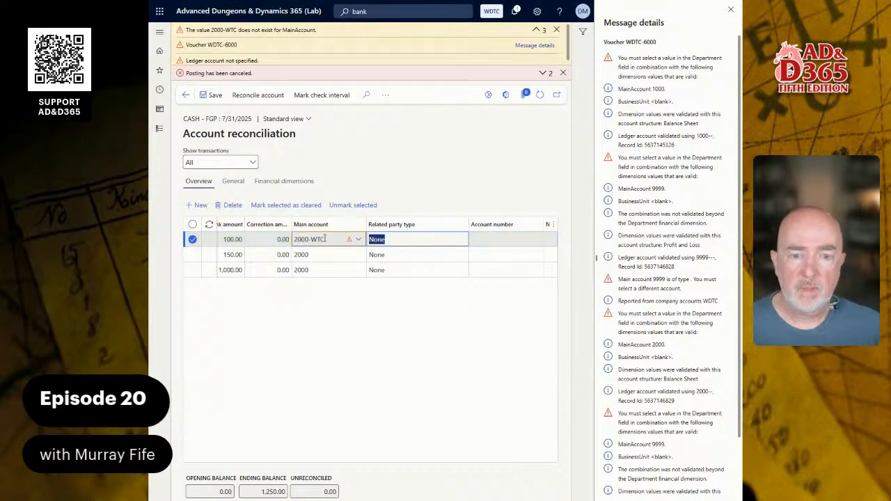
left_click(337, 241)
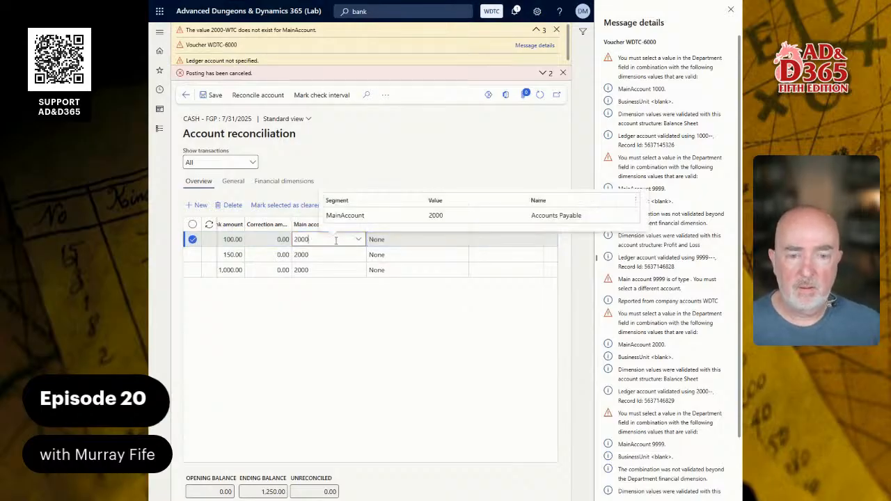
key("Tab")
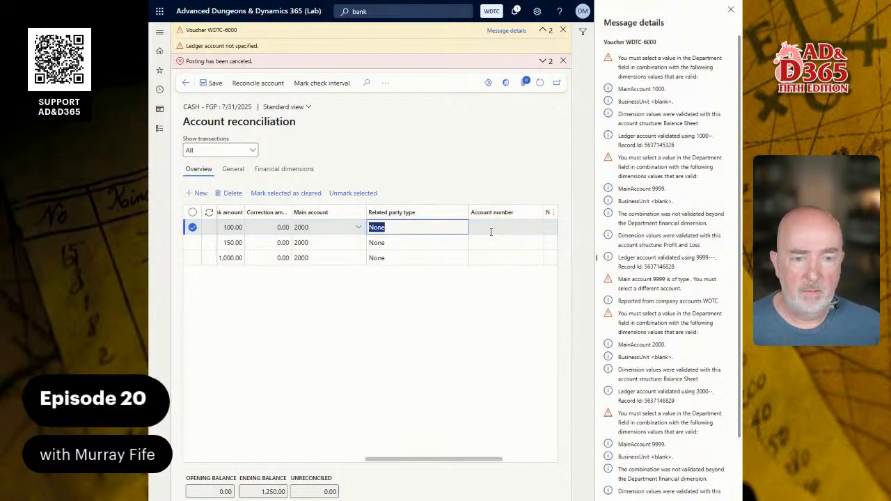
Examine the dimension validation entries in the voucher's message details and dismiss the notifications on the reconciliation.
left_click(491, 232)
left_click(440, 232)
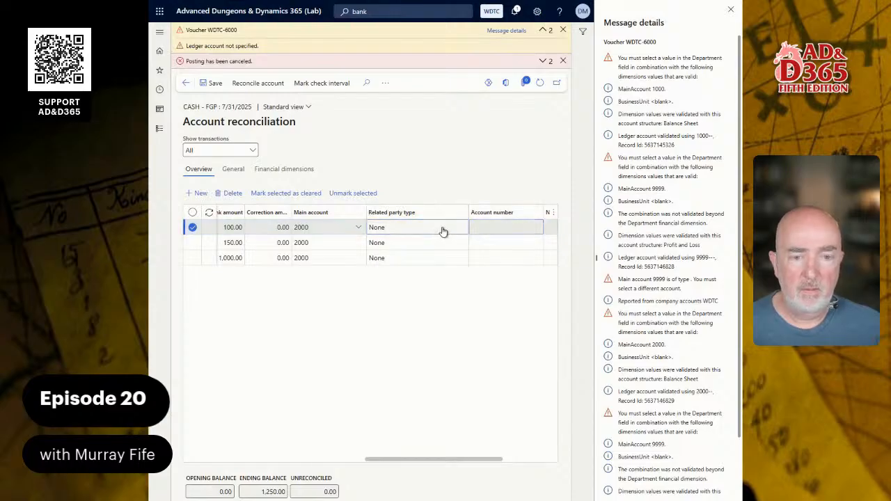
left_click(344, 231)
left_click(343, 242)
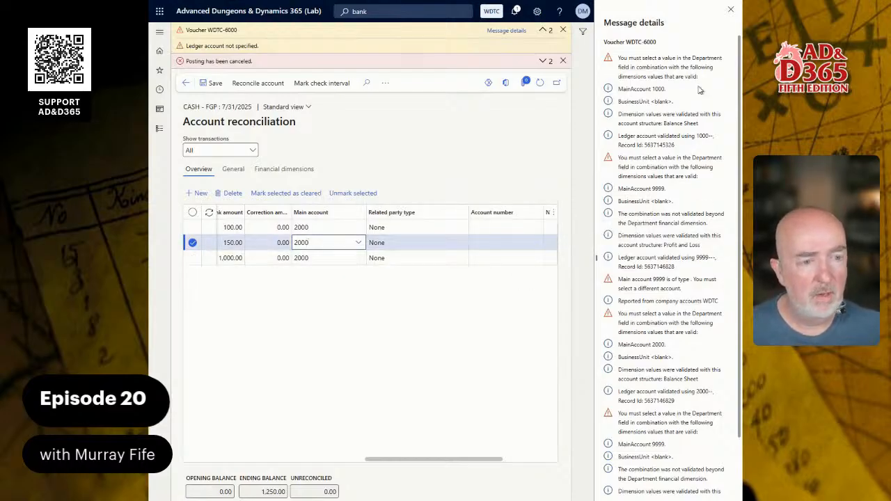
scroll(674, 142, "down", 1)
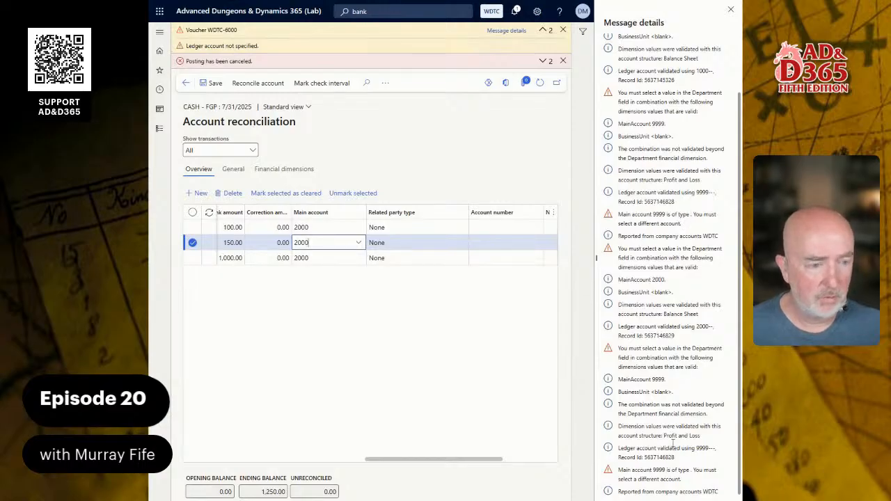
scroll(667, 185, "up", 1)
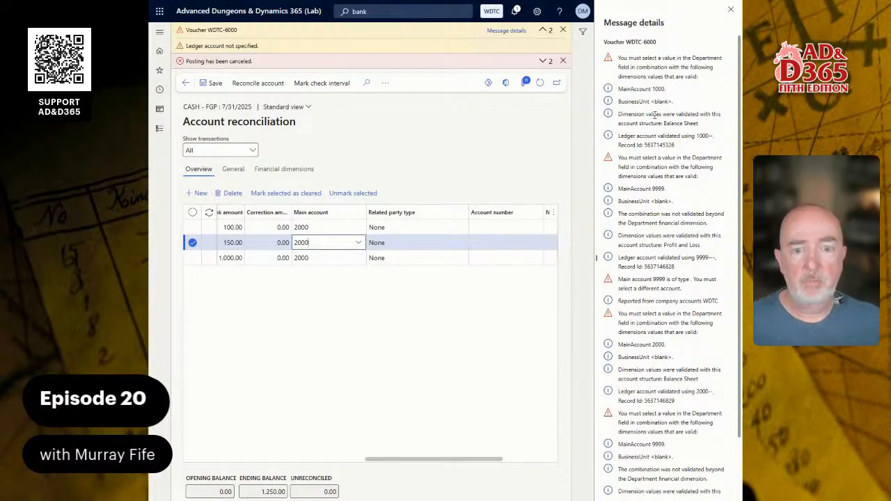
left_click(563, 30)
left_click(563, 30)
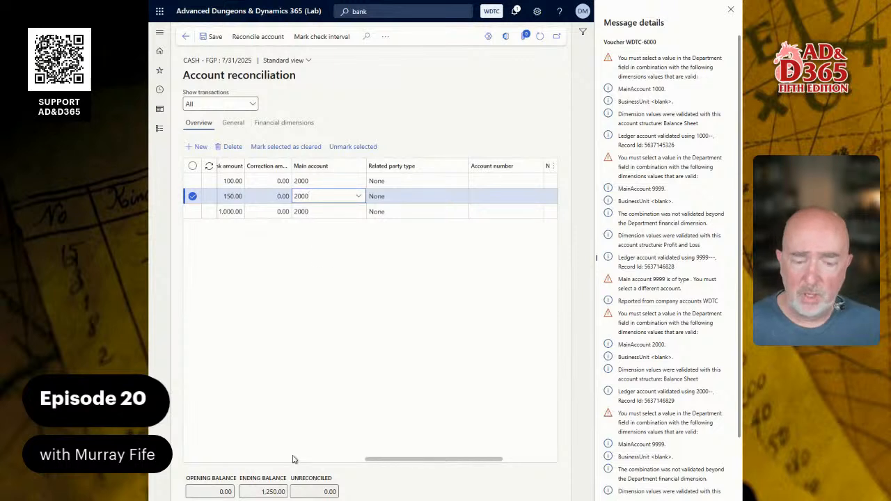
Set the 7/22/2025 transaction's default financial dimensions to BusinessUnit WTC and CostCenter 101 (Administration).
left_click_drag(370, 459, 170, 467)
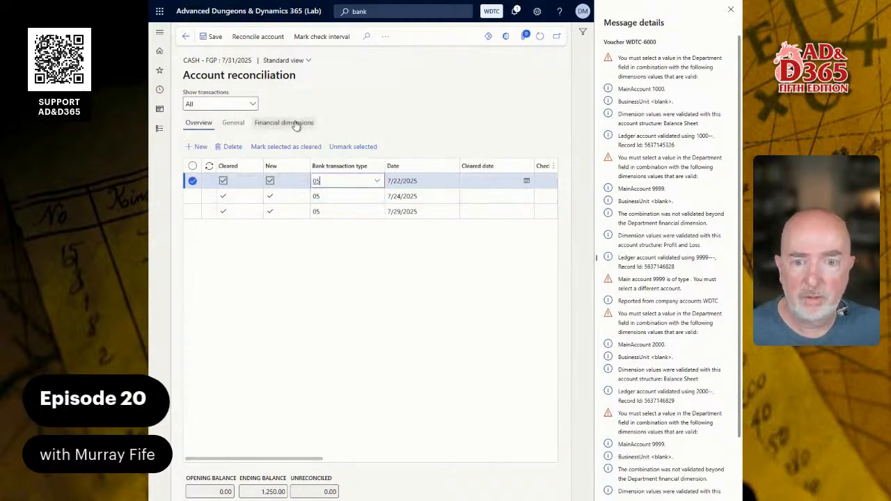
left_click(305, 124)
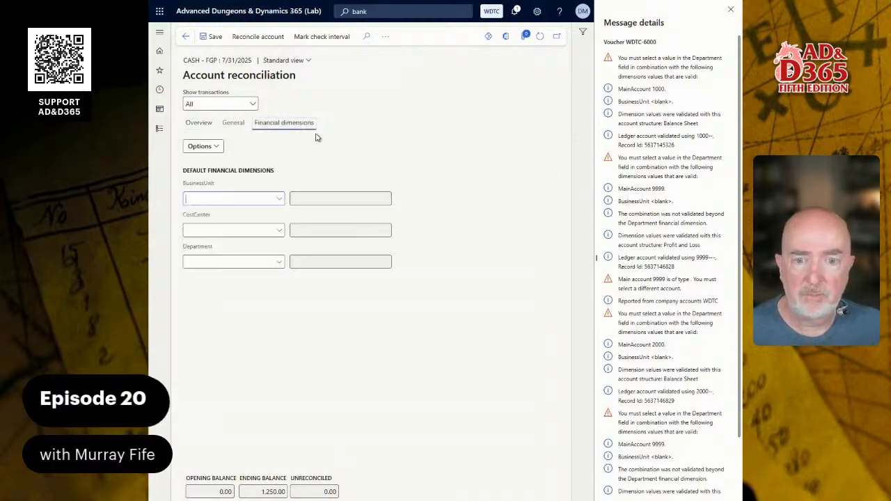
left_click(280, 199)
left_click(230, 256)
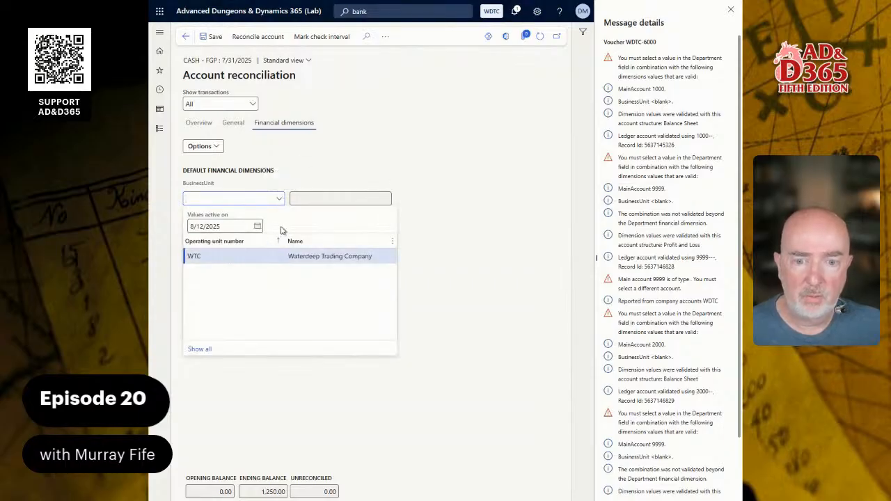
left_click(279, 232)
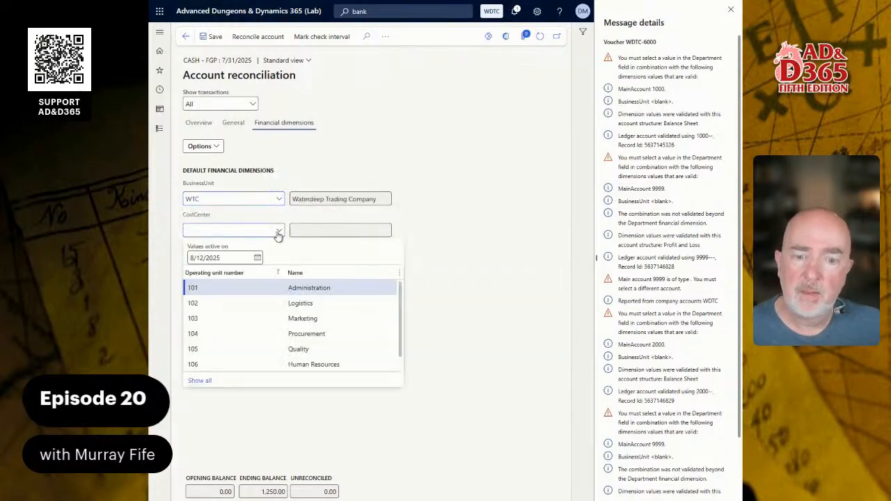
left_click(290, 286)
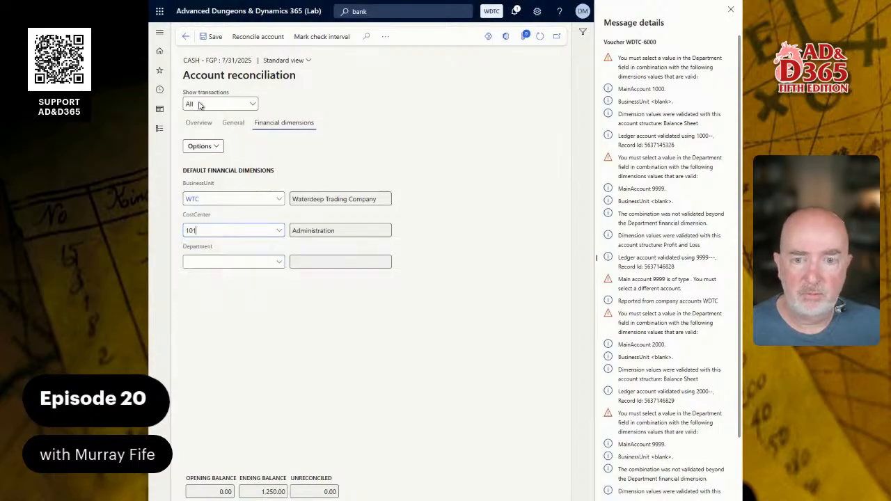
Try to reconcile the account with the first transaction's dimensions filled in and examine the new message details.
left_click(282, 36)
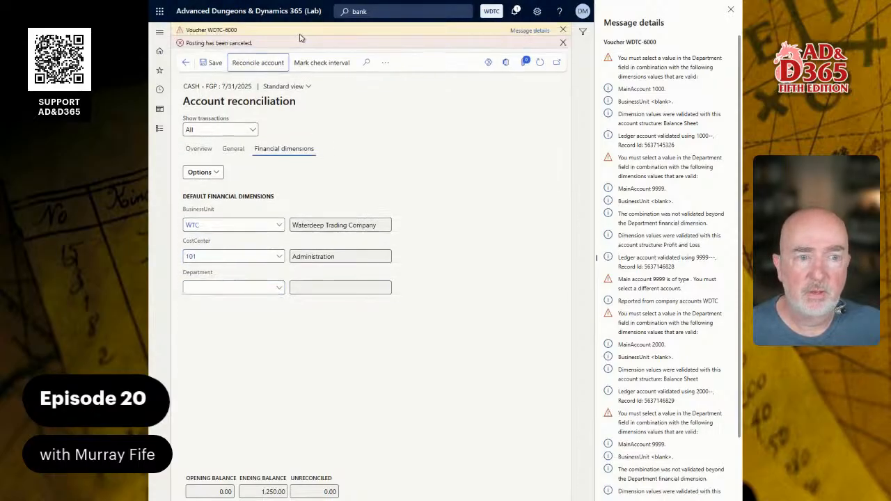
left_click(540, 32)
scroll(699, 252, "down", 2)
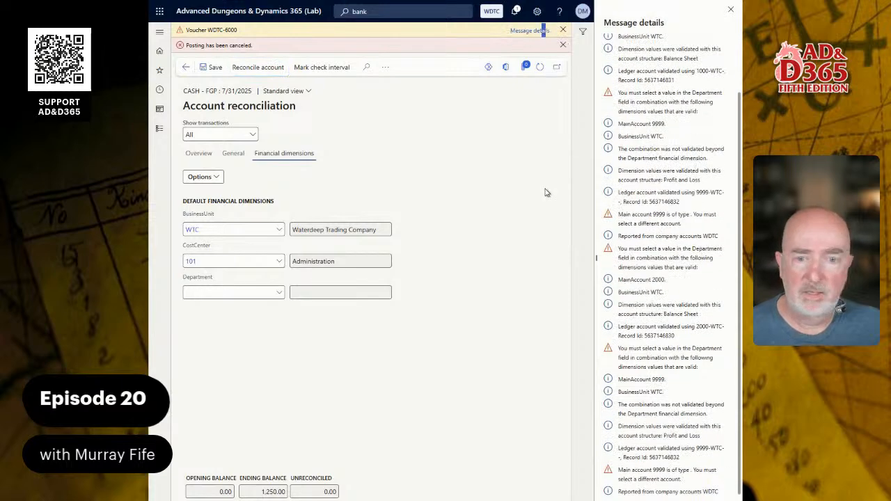
Set the 7/24/2025 transaction's default financial dimensions to BusinessUnit WTC and CostCenter 101.
left_click(198, 154)
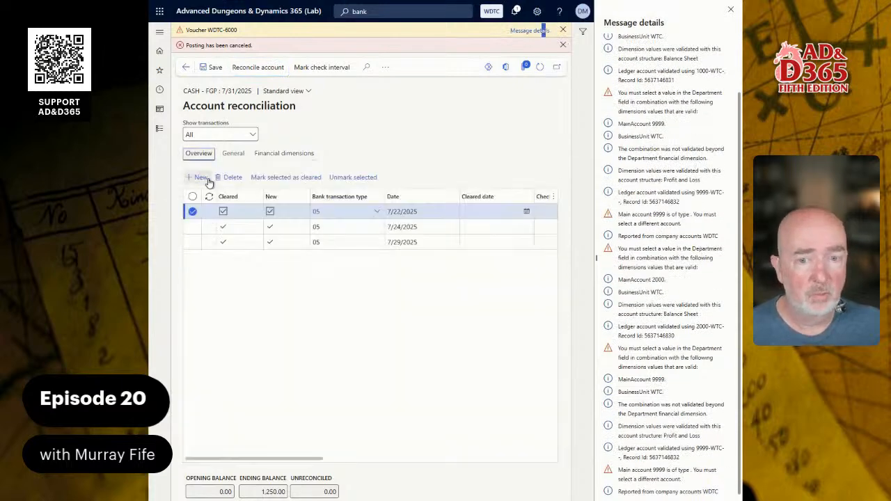
left_click(239, 226)
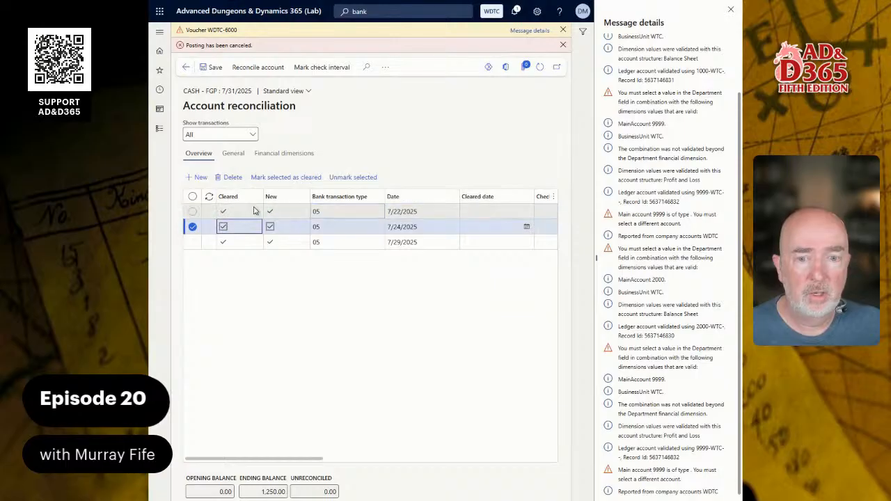
left_click(278, 153)
left_click(279, 231)
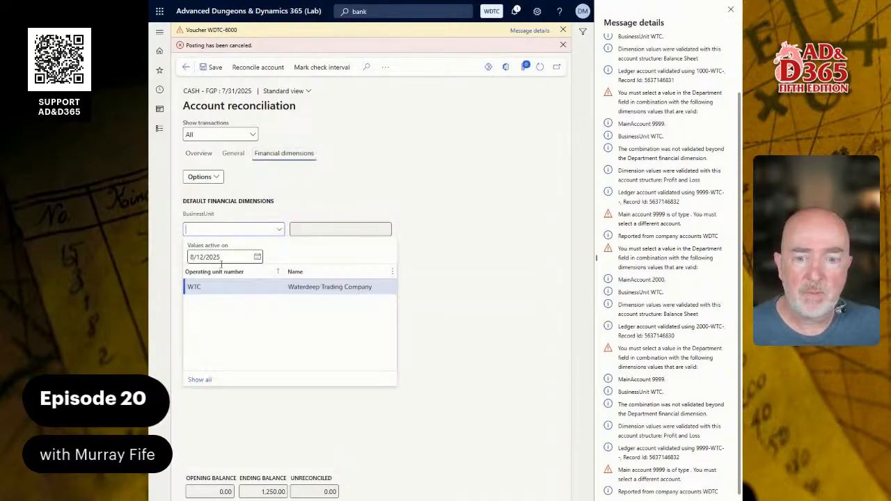
left_click(191, 286)
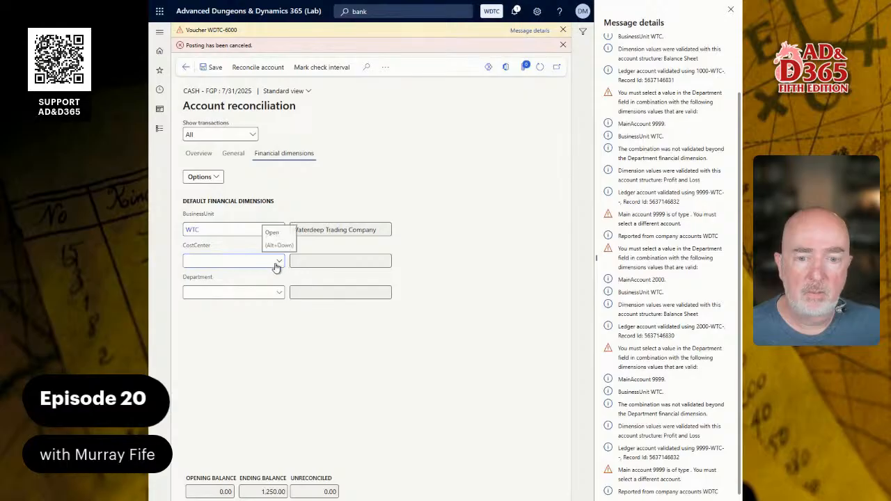
left_click(276, 266)
left_click(212, 315)
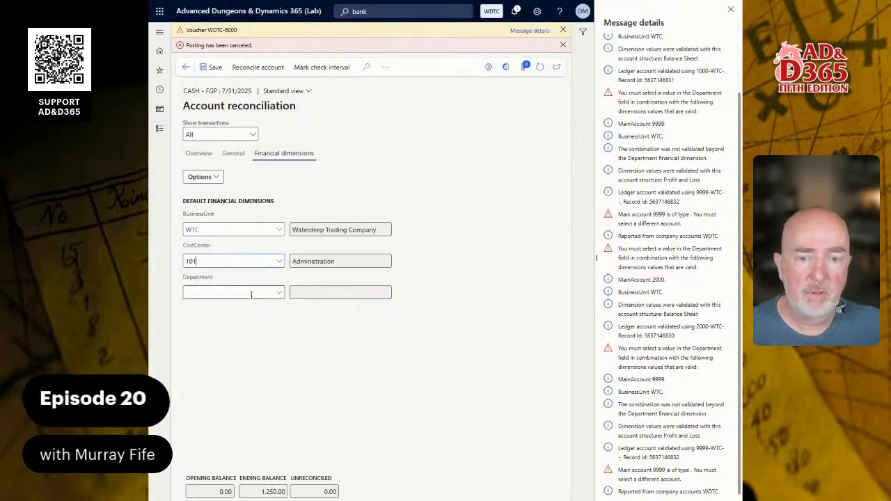
Set the default Department dimension to 201 (Finance) on the 7/24/2025 and 7/22/2025 transactions of the CASH - FGP statement.
left_click(278, 292)
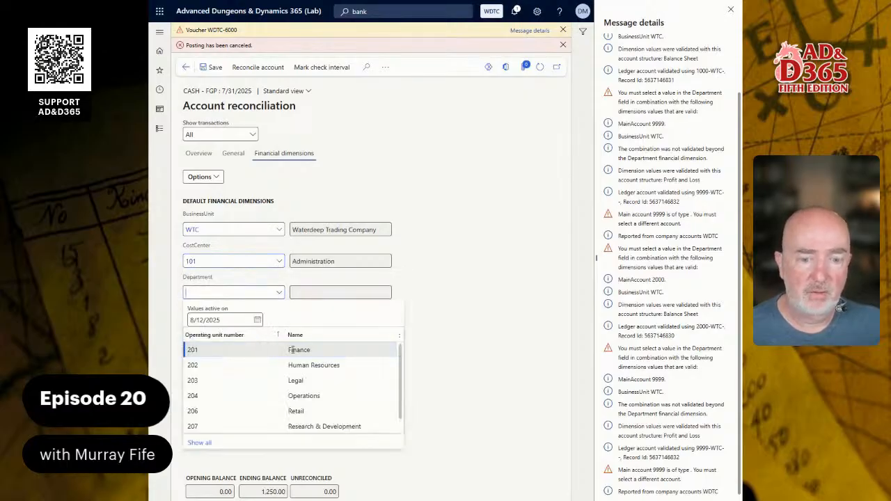
left_click(285, 351)
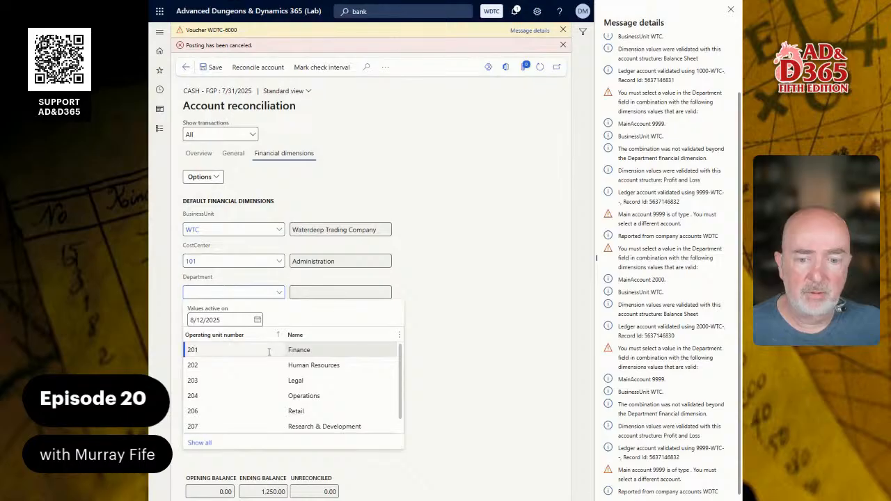
left_click(186, 68)
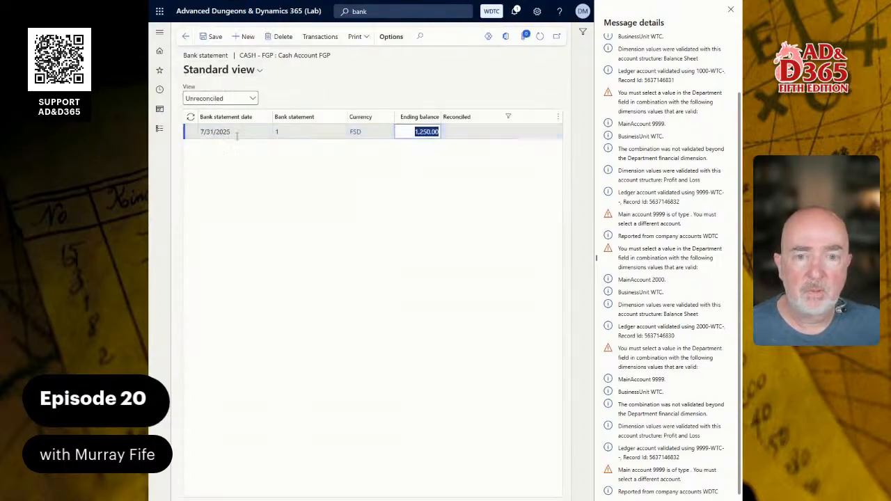
left_click(328, 40)
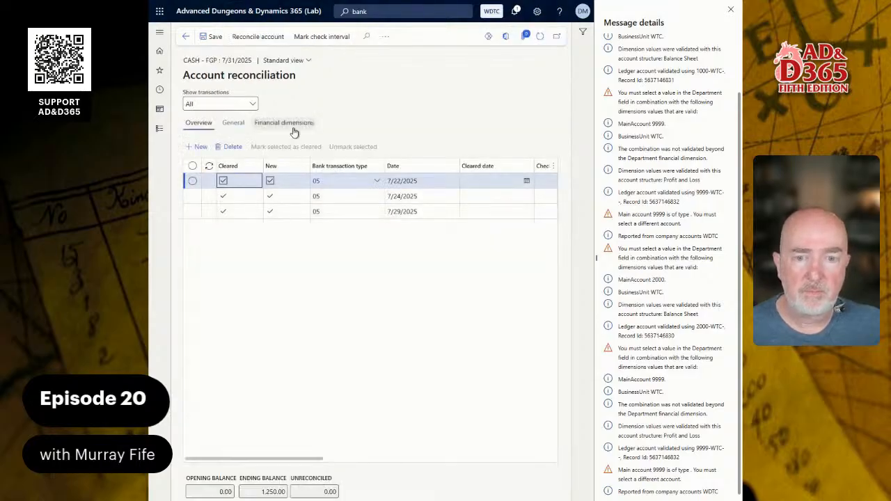
left_click(292, 124)
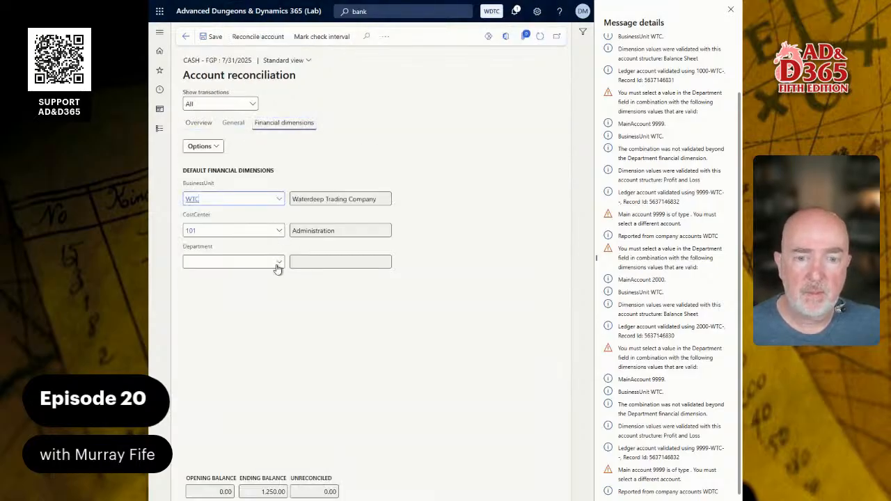
left_click(277, 265)
left_click(230, 319)
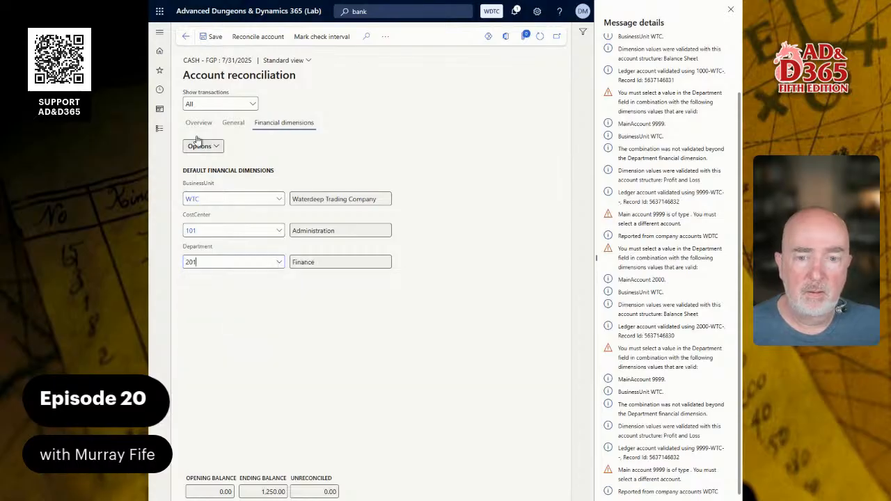
Set the 7/29/2025 transaction's default financial dimensions to BusinessUnit WTC, CostCenter 101 (Administration) and Department 201 (Finance).
left_click(203, 123)
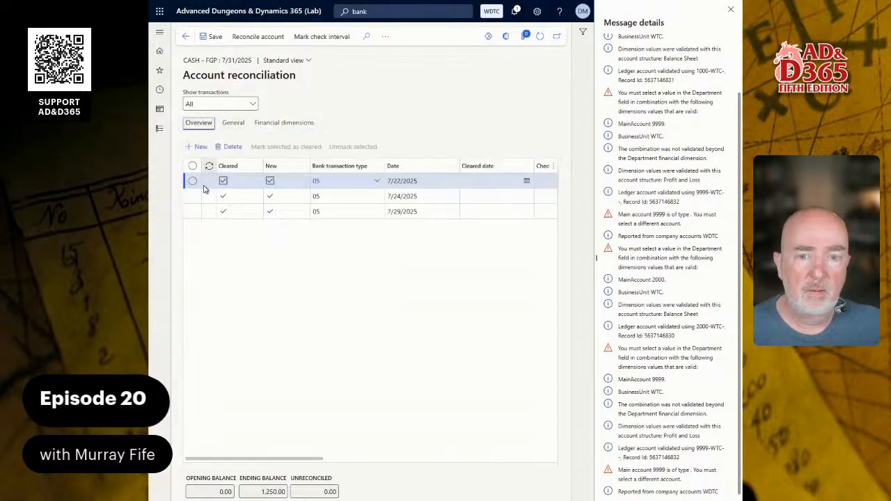
left_click(230, 211)
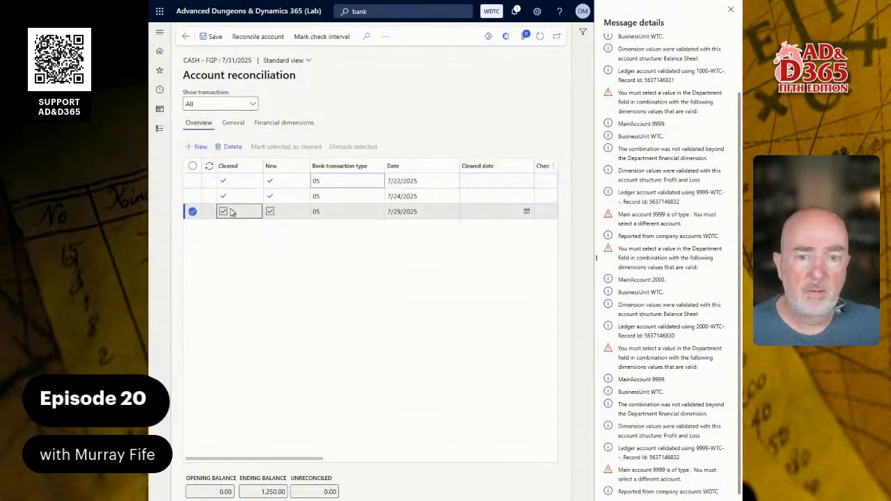
left_click(280, 122)
left_click(279, 201)
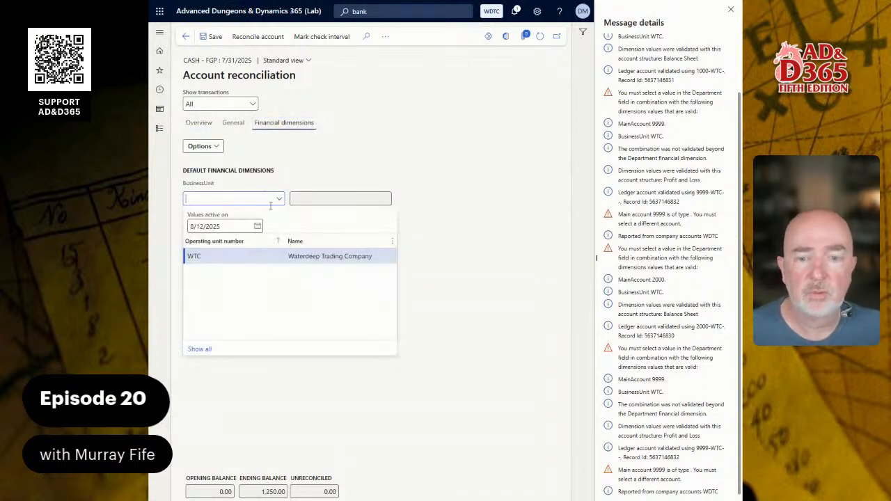
left_click(273, 254)
left_click(280, 232)
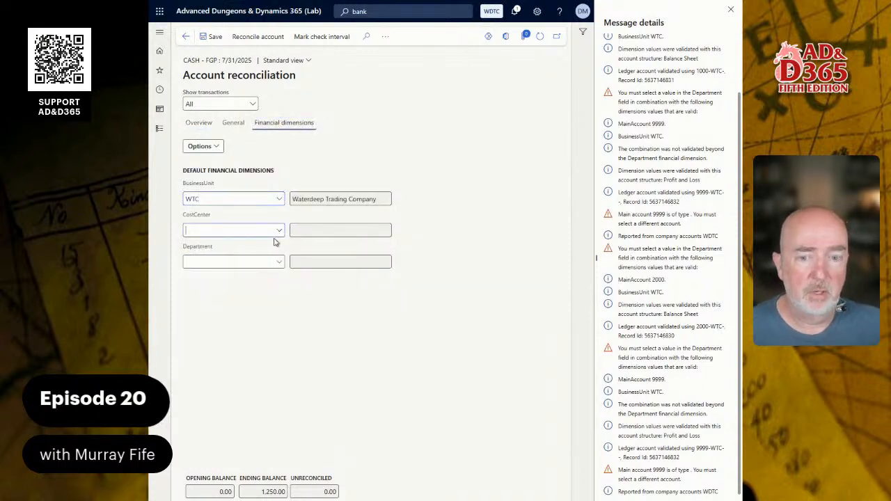
left_click(264, 284)
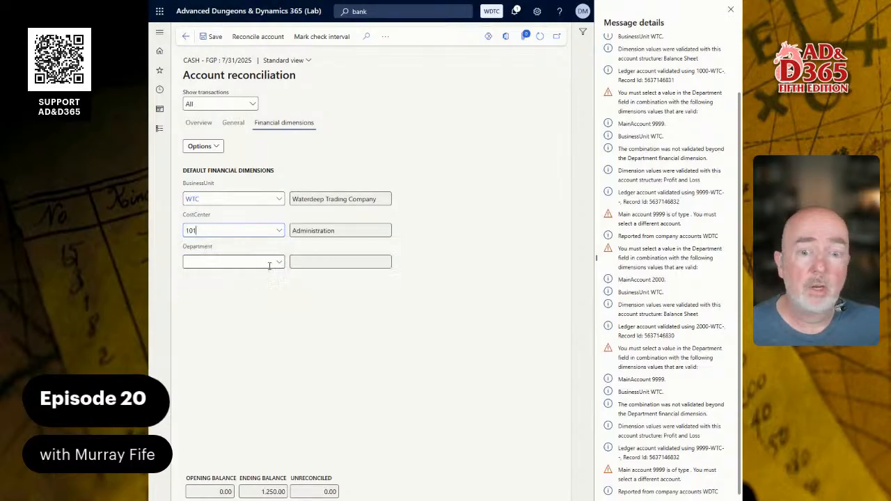
left_click(275, 265)
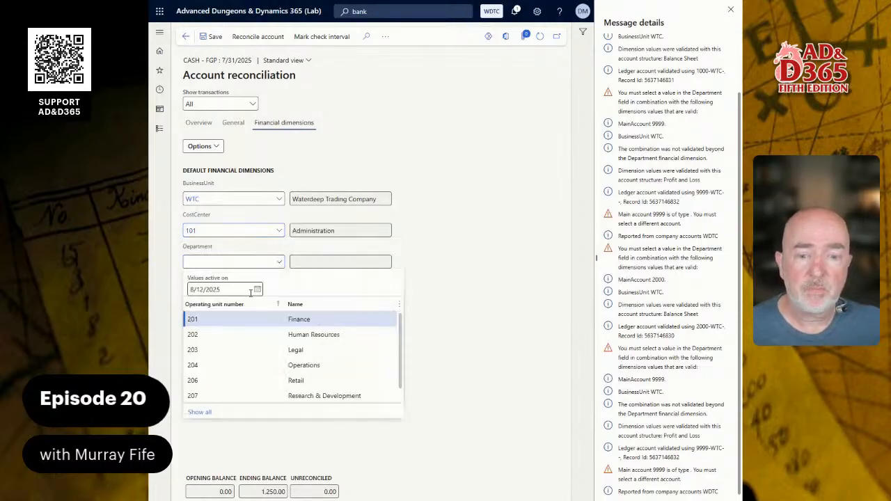
key("Return")
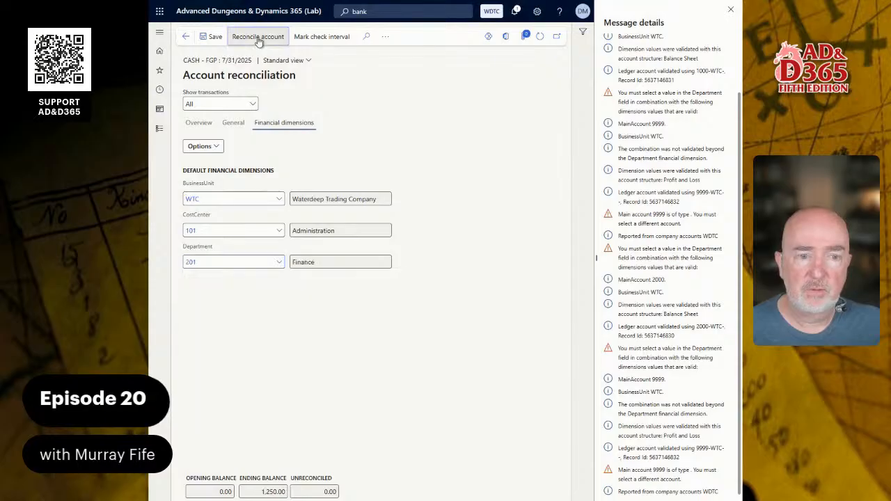
Reconcile the CASH - FGP account for 7/31/2025, close the message details and return to the transaction overview.
left_click(269, 40)
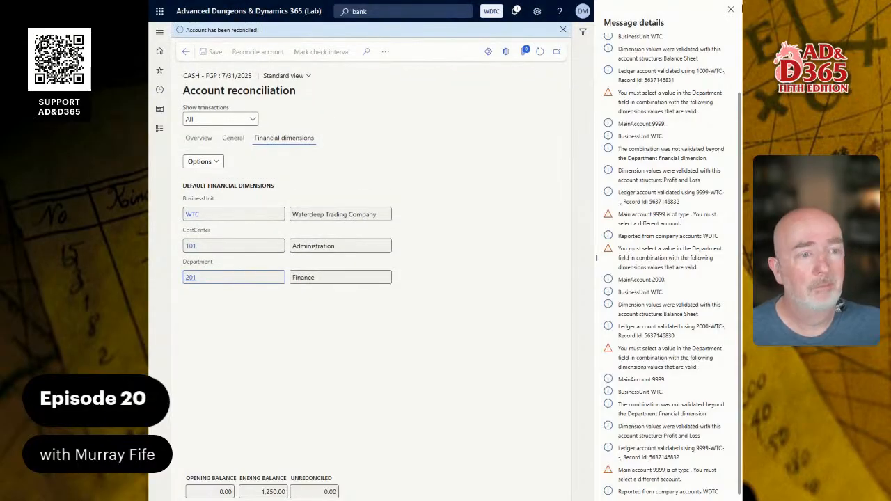
left_click(731, 11)
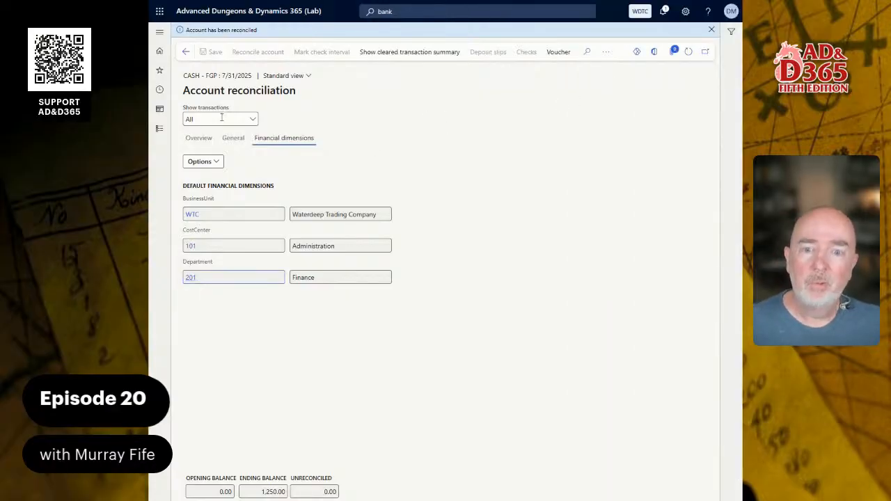
left_click(202, 140)
left_click(318, 199)
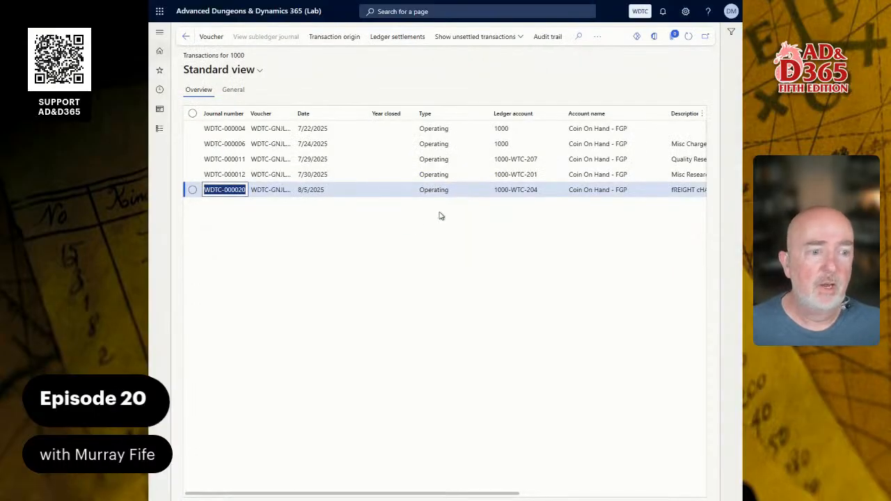
Review the transaction amounts of main account 1000 and list the reconciled bank statements of CASH - FGP.
left_click_drag(454, 494, 639, 494)
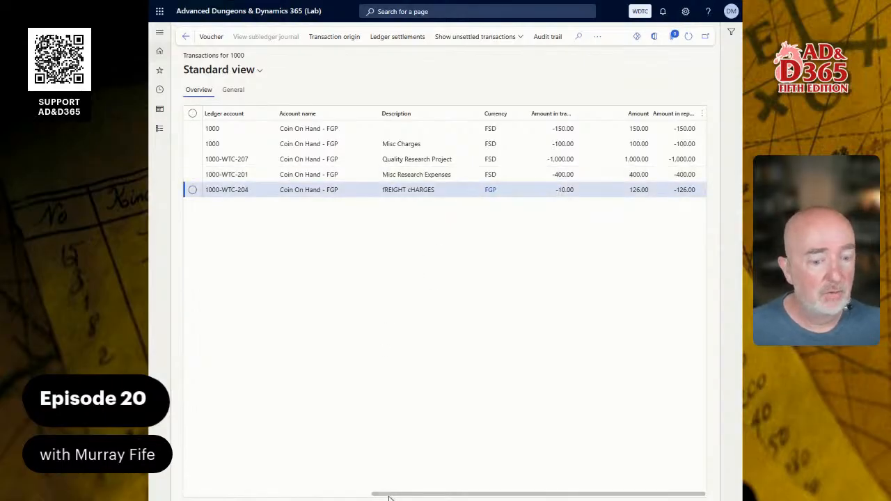
left_click_drag(390, 497, 203, 497)
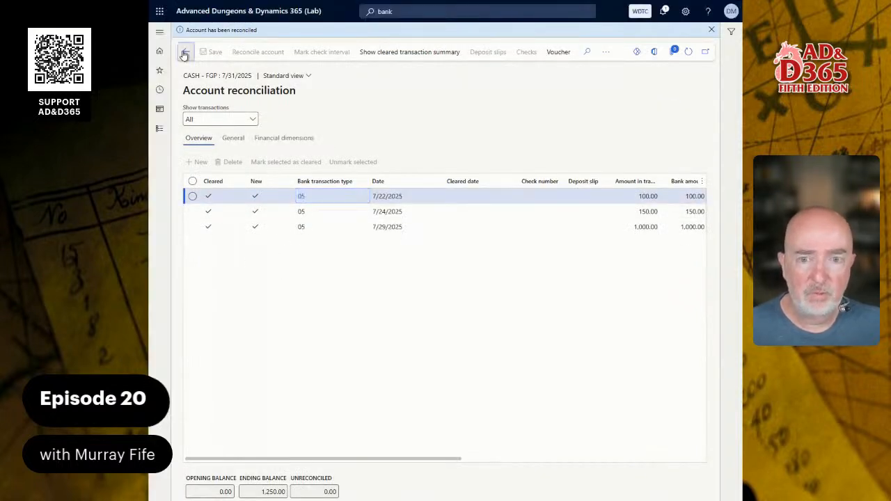
left_click(186, 51)
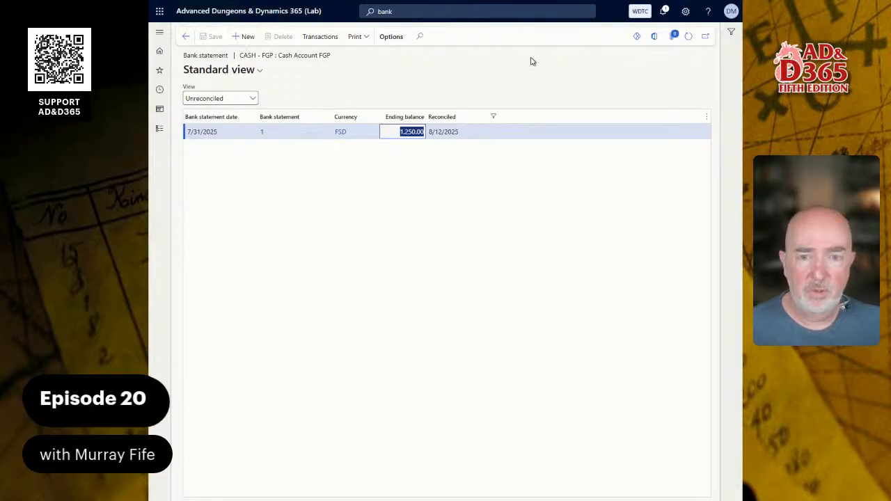
left_click(688, 37)
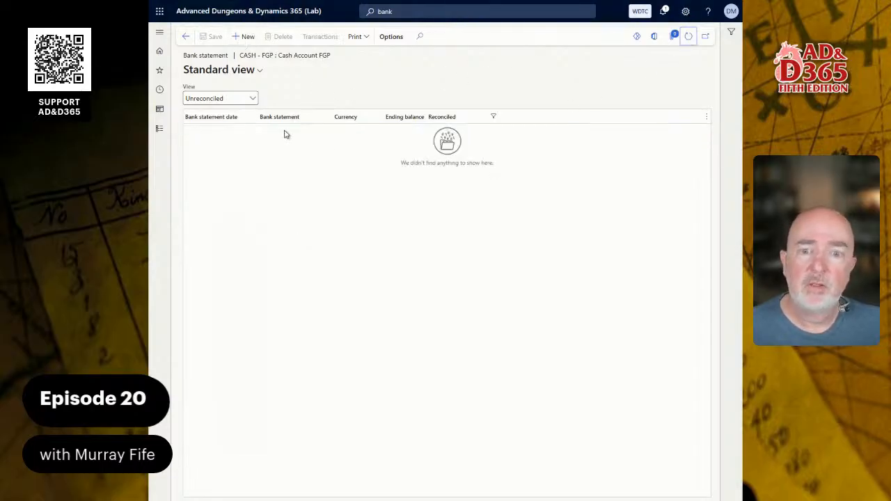
left_click(254, 99)
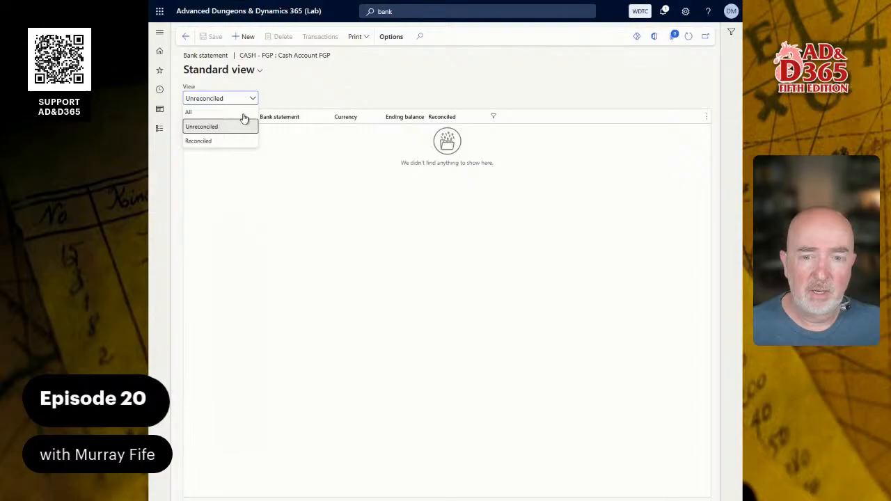
left_click(202, 141)
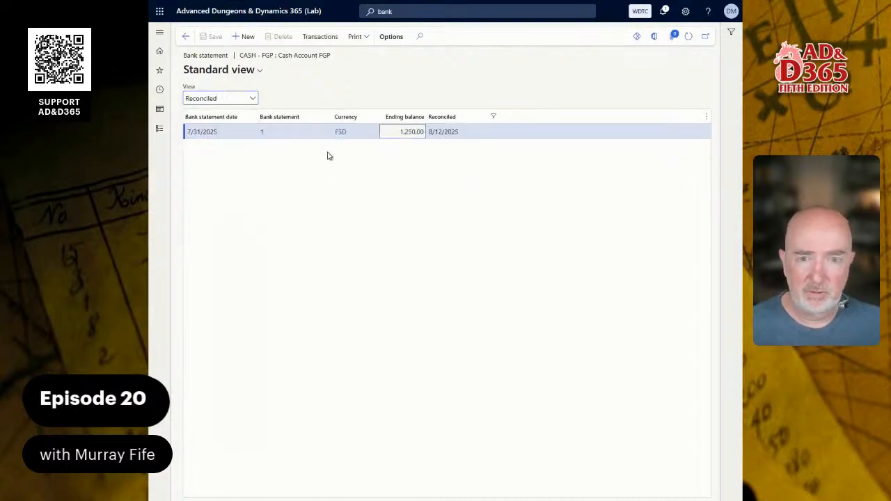
Add a new bank statement dated 8/31/2025 for CASH - FGP.
left_click(245, 37)
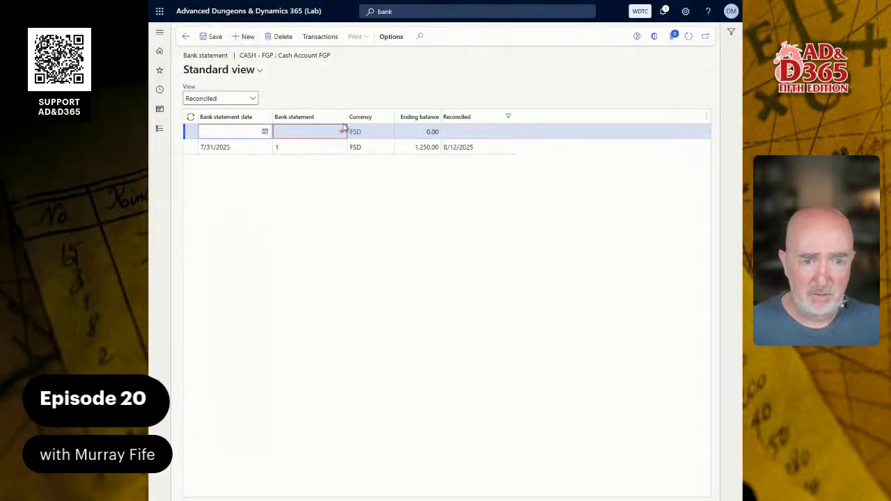
left_click(317, 132)
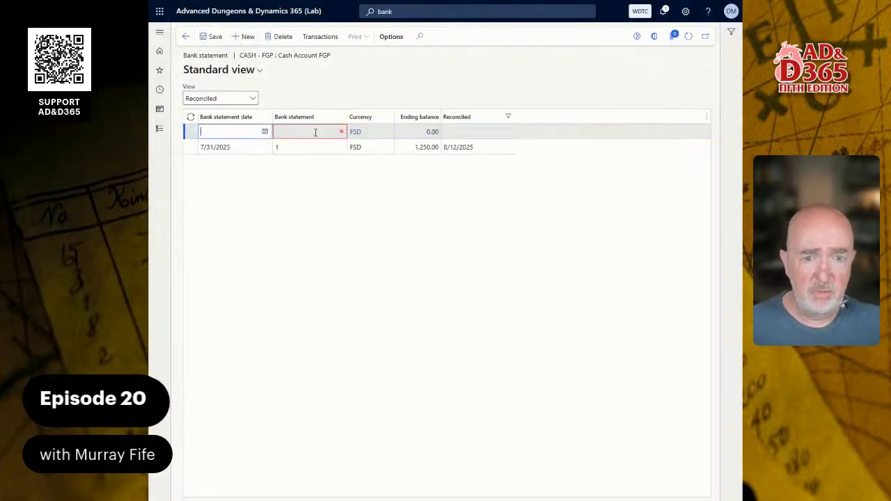
left_click(266, 132)
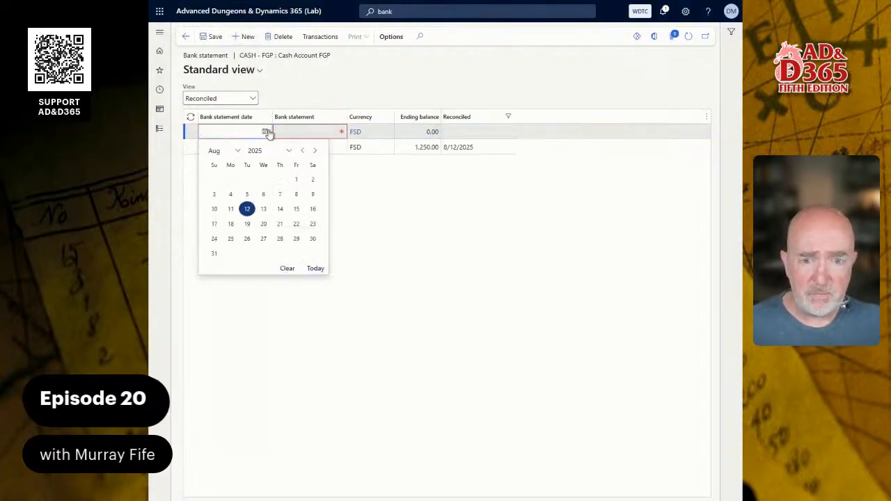
left_click(214, 254)
left_click(328, 129)
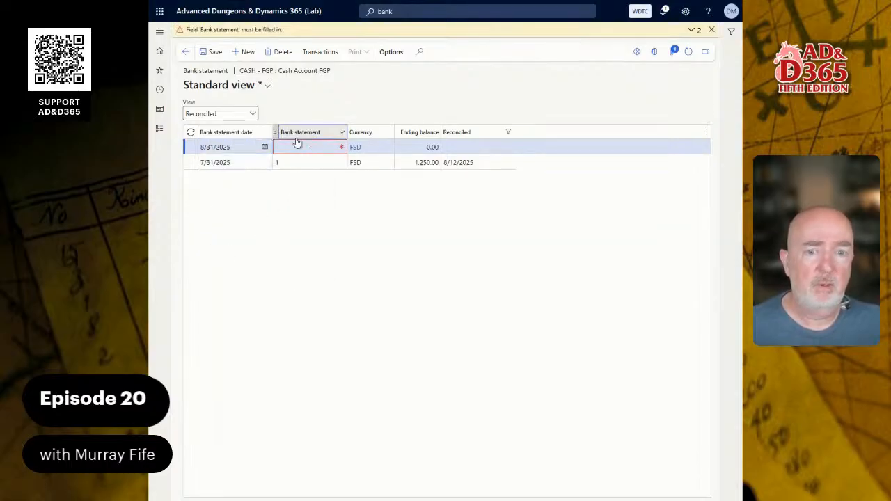
left_click(298, 145)
left_click(295, 151)
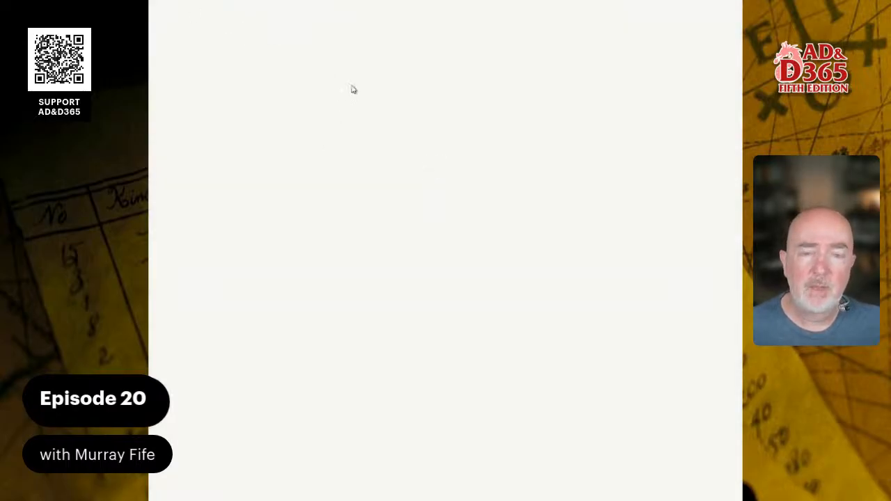
Refresh the blank browser page and give the 8/31/2025 bank statement number 2 and an ending balance of 1,660.00.
right_click(345, 95)
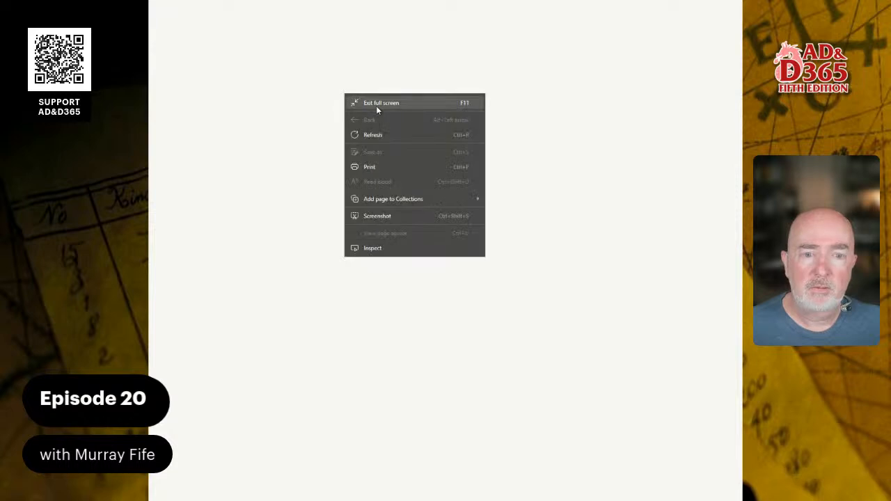
left_click(378, 136)
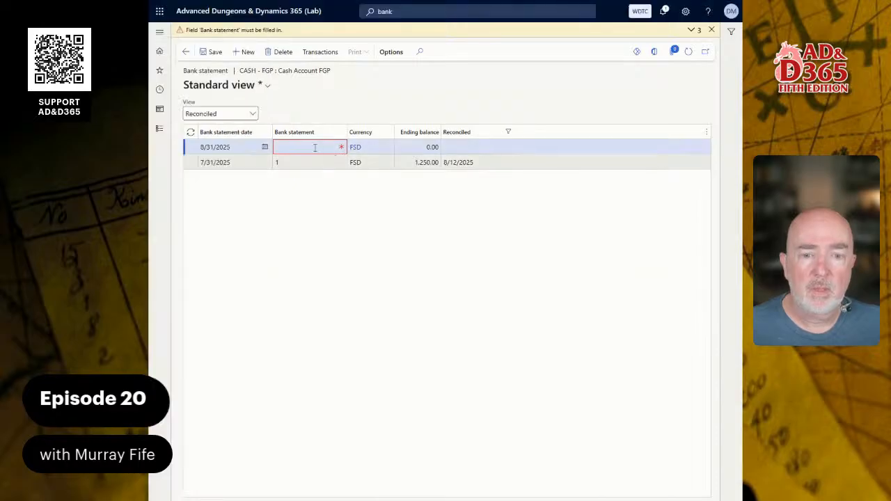
left_click(315, 148)
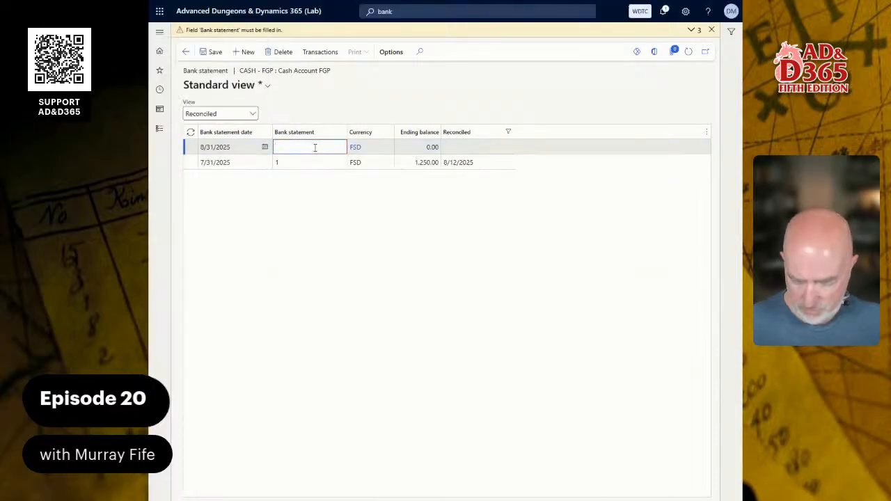
type("2")
key("Tab")
key("Tab")
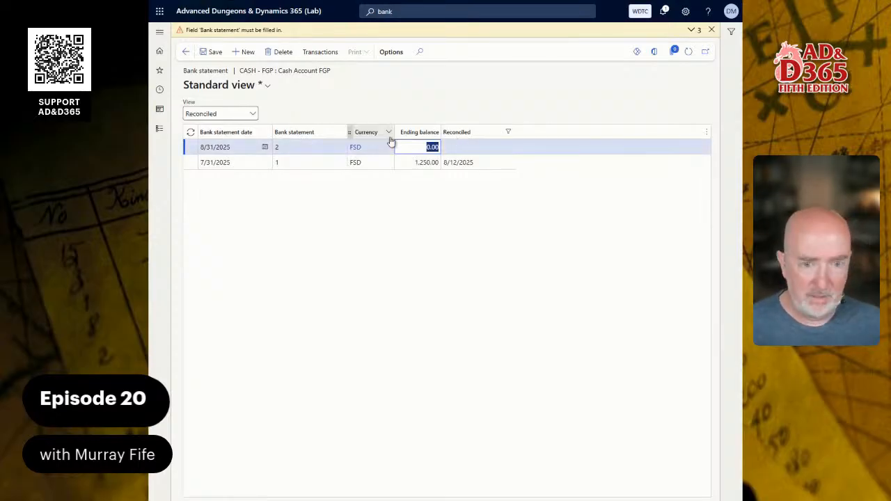
type("1660")
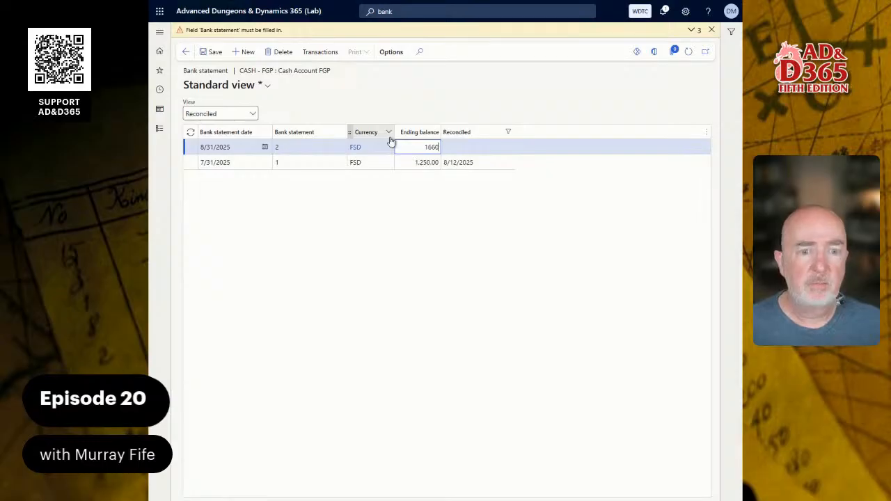
key("Tab")
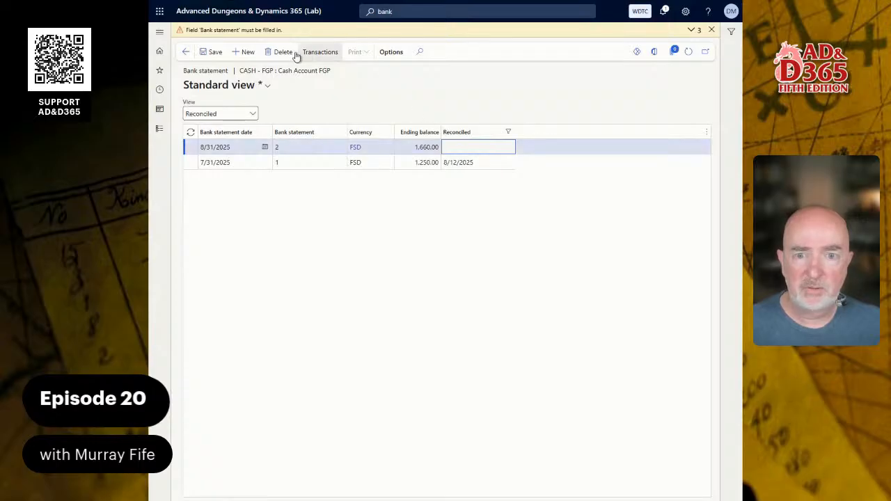
Open the transactions of the 8/31/2025 statement and add a line with bank transaction type 05, date 8/30/2025 and amount 100.00.
left_click(327, 53)
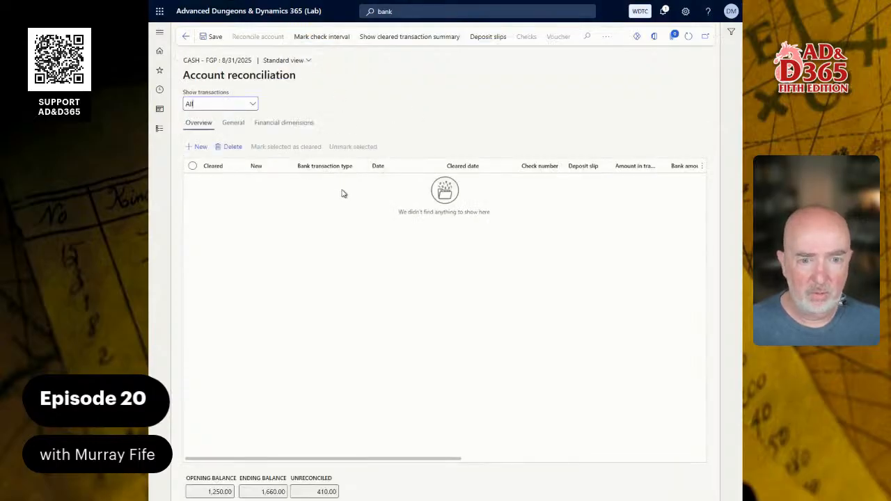
left_click(198, 146)
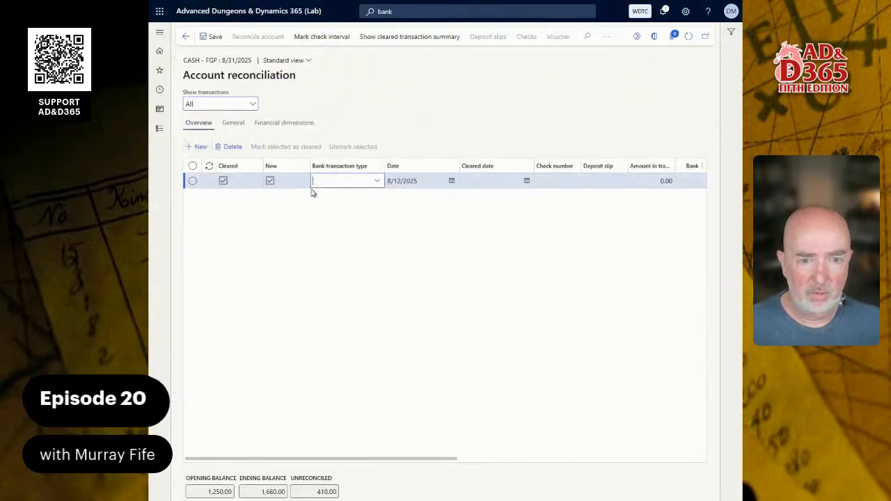
left_click(377, 181)
left_click(387, 274)
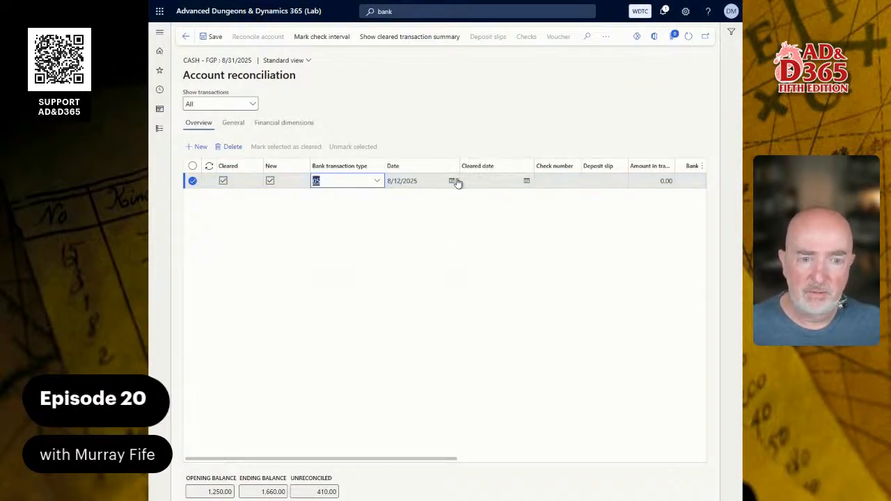
right_click(452, 180)
left_click(419, 308)
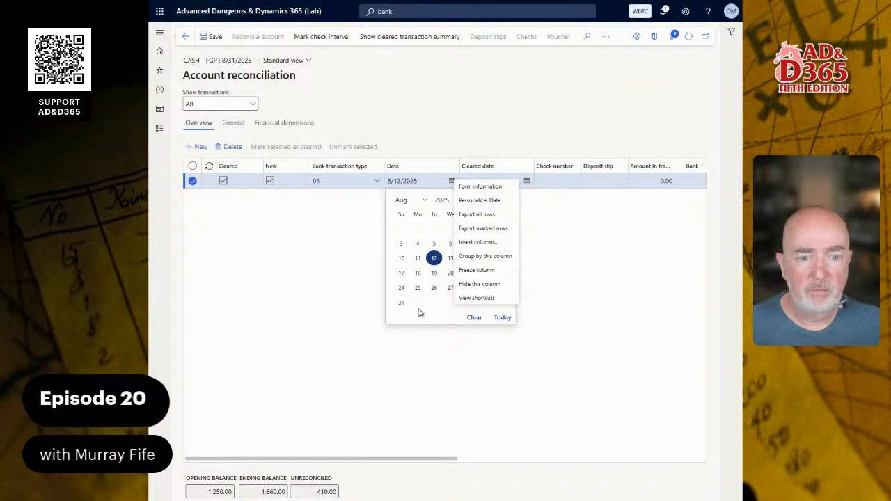
left_click(452, 181)
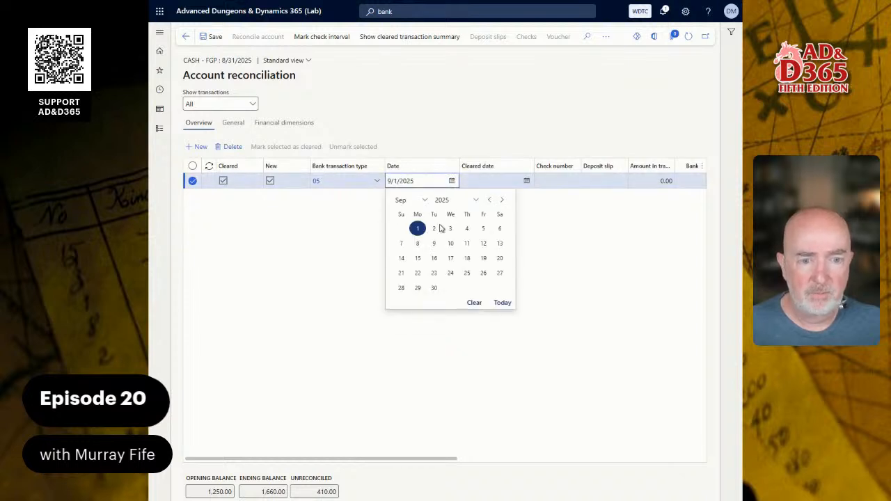
left_click(492, 200)
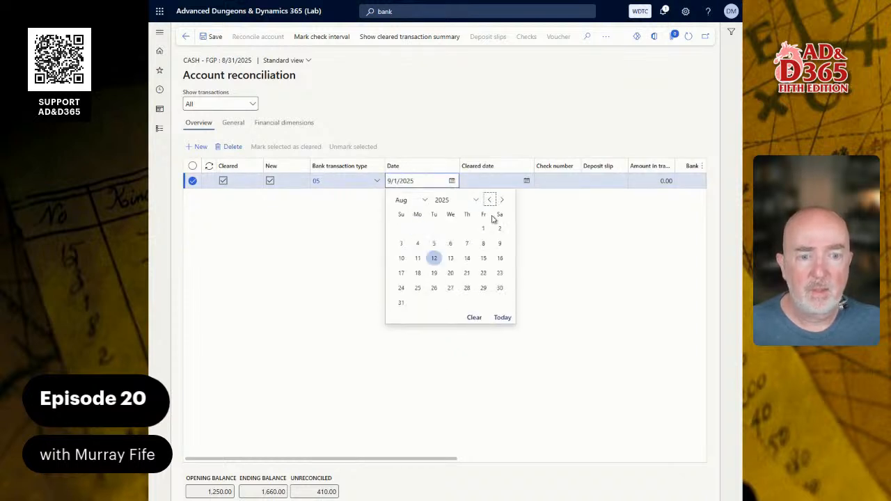
left_click(500, 288)
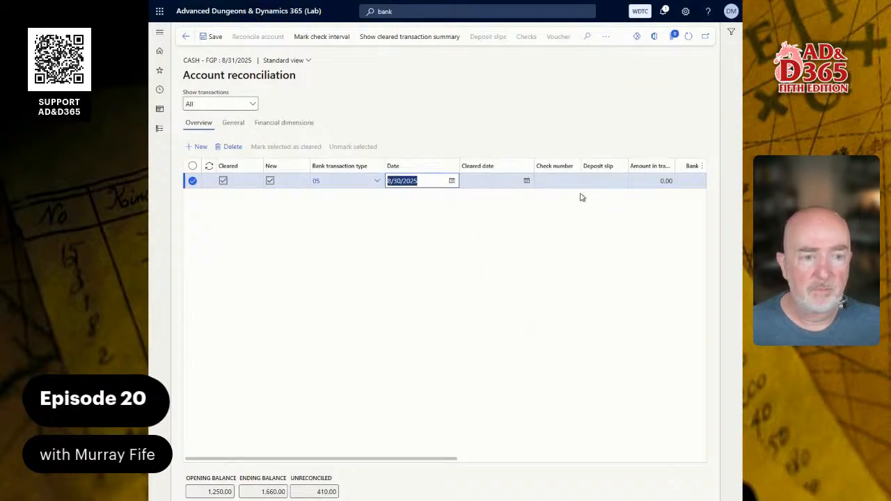
left_click(630, 182)
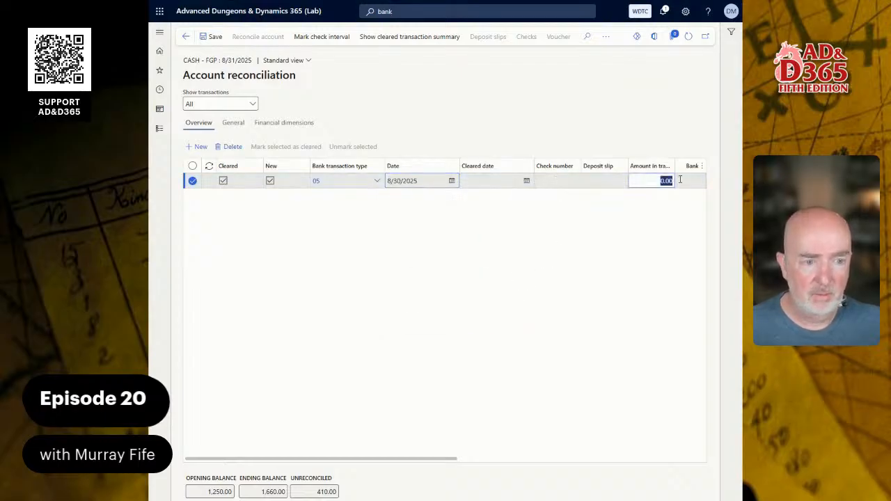
type("1")
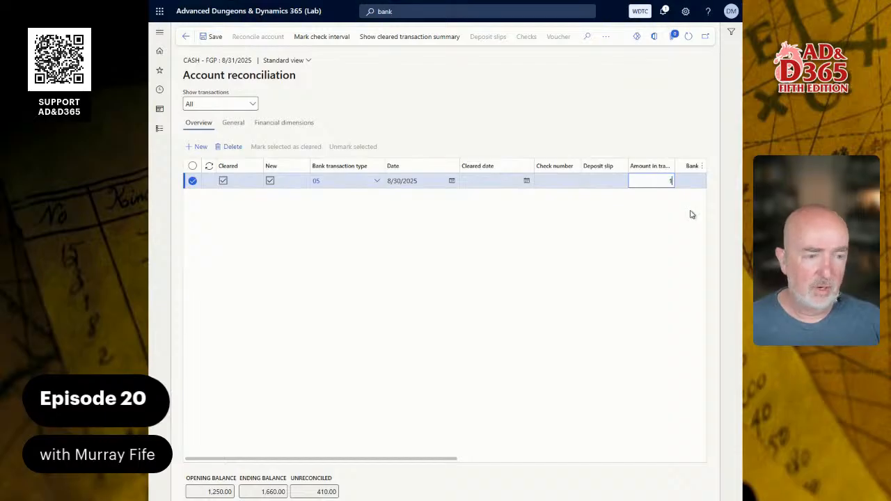
Add a second transaction line with bank transaction type 05 and date 8/5/2025.
key("Down")
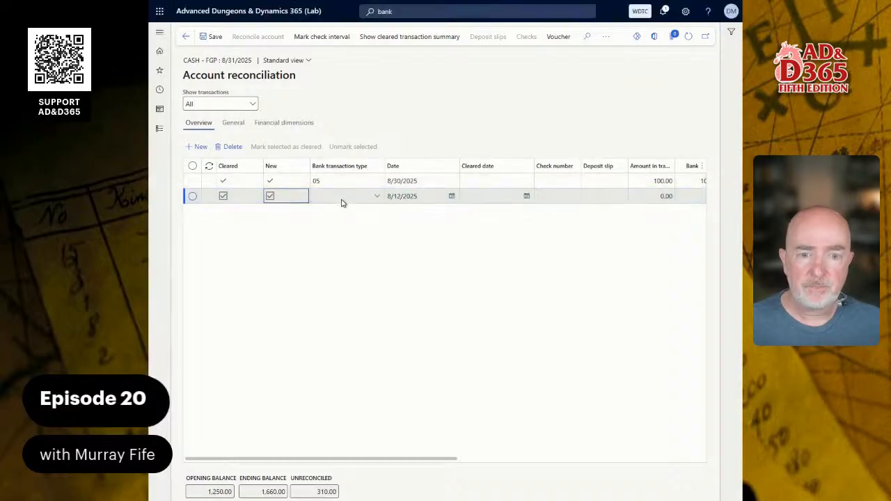
left_click(341, 197)
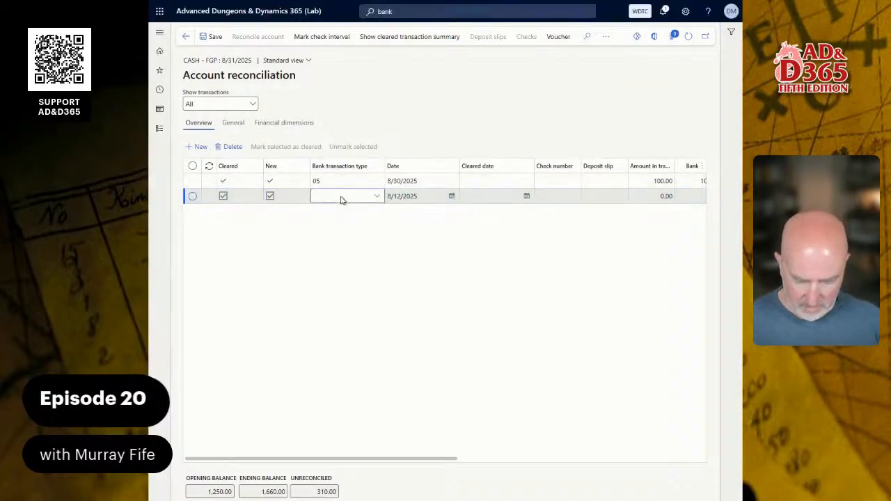
type("05")
key("Tab")
key("Tab")
key("shift+Tab")
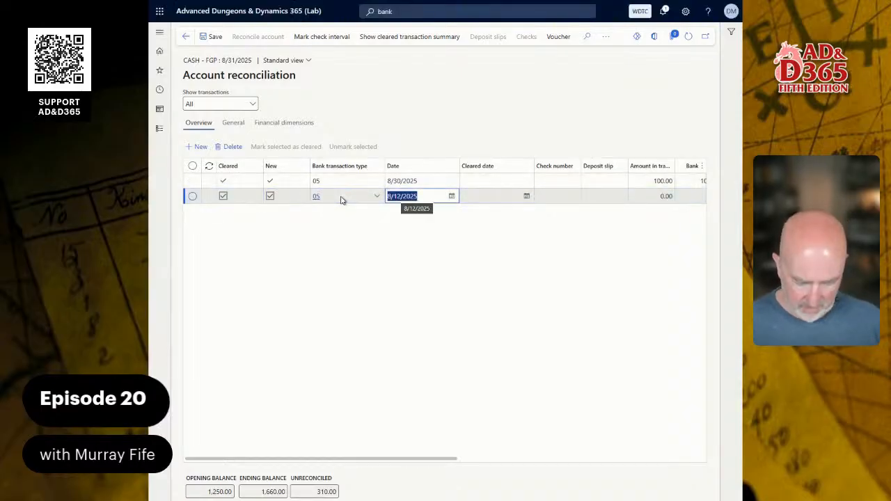
type("8")
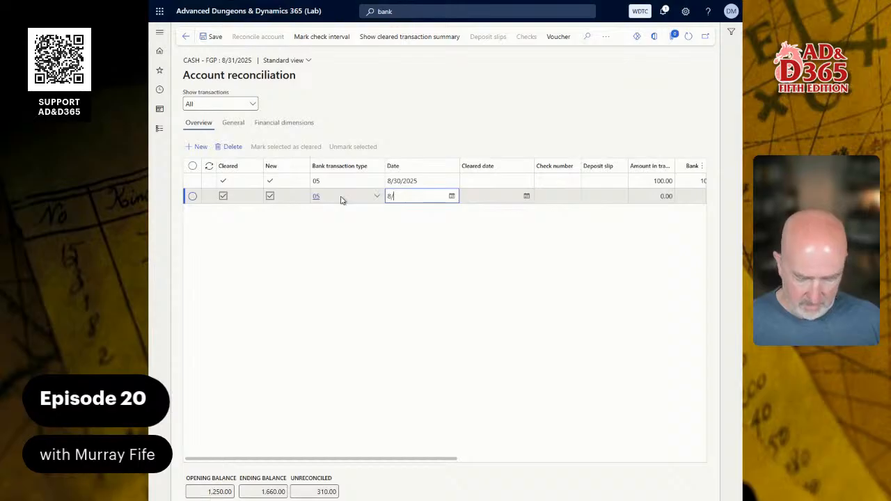
type("/5")
Delete the transaction line dated 8/30/2025 and set the amount of the 8/5/2025 line to 10.00.
key("Up")
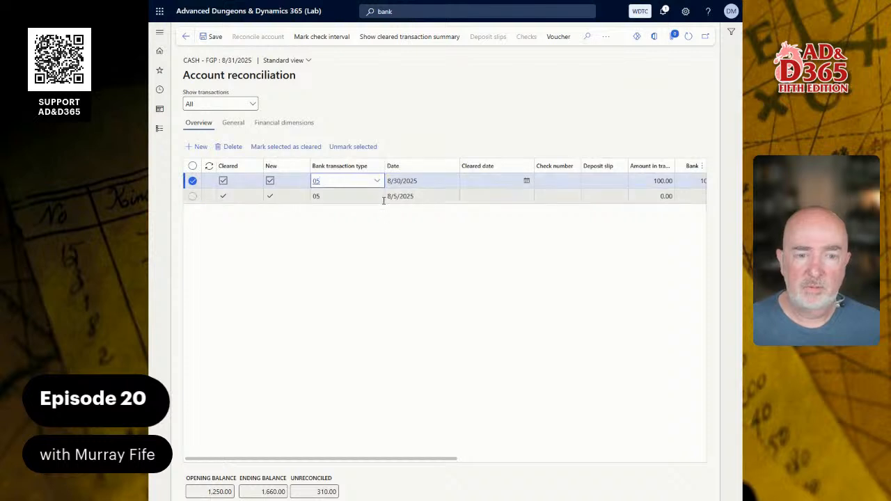
left_click(229, 147)
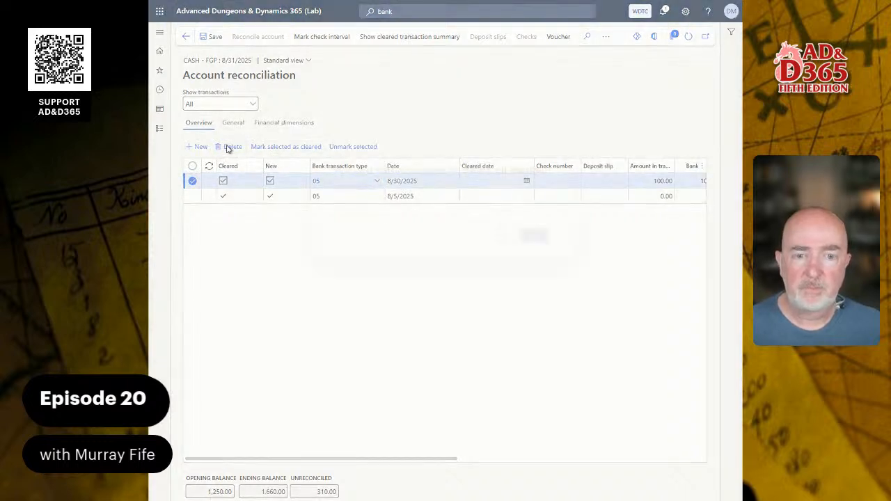
left_click(536, 234)
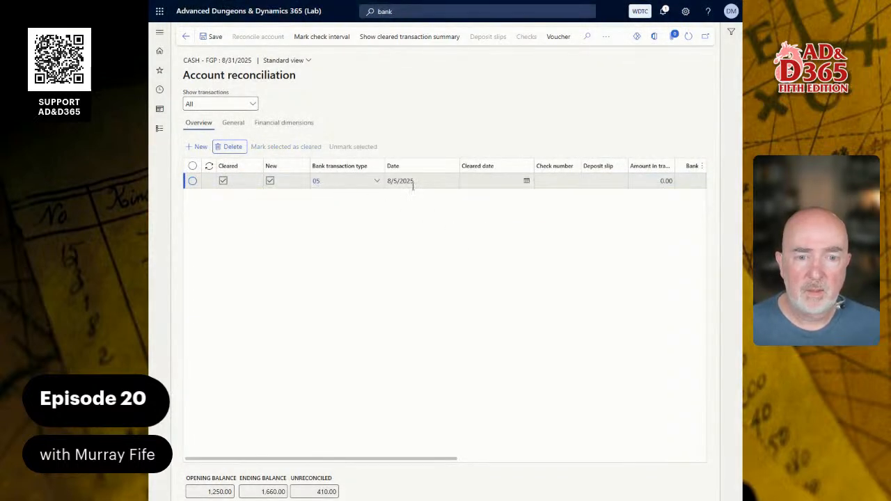
left_click(655, 181)
type("1")
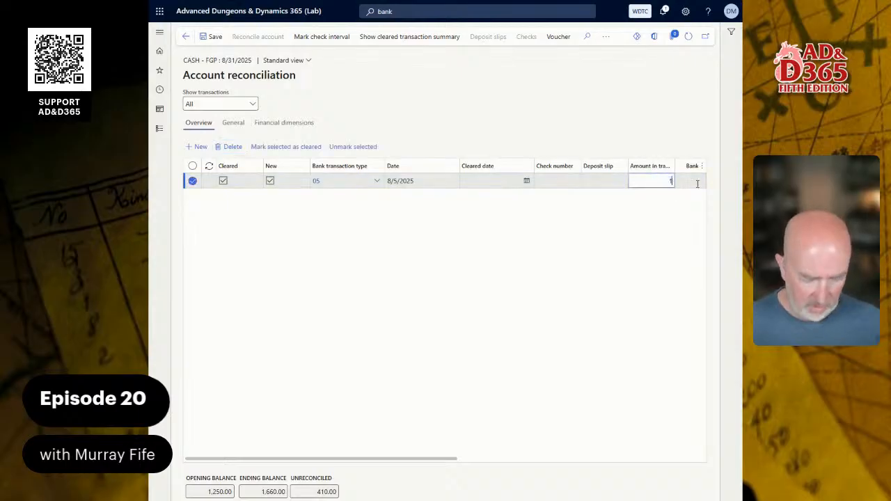
Add another transaction line with bank transaction type 05, date 7/30/2025 and amount 100.00.
key("Down")
key("Tab")
key("Tab")
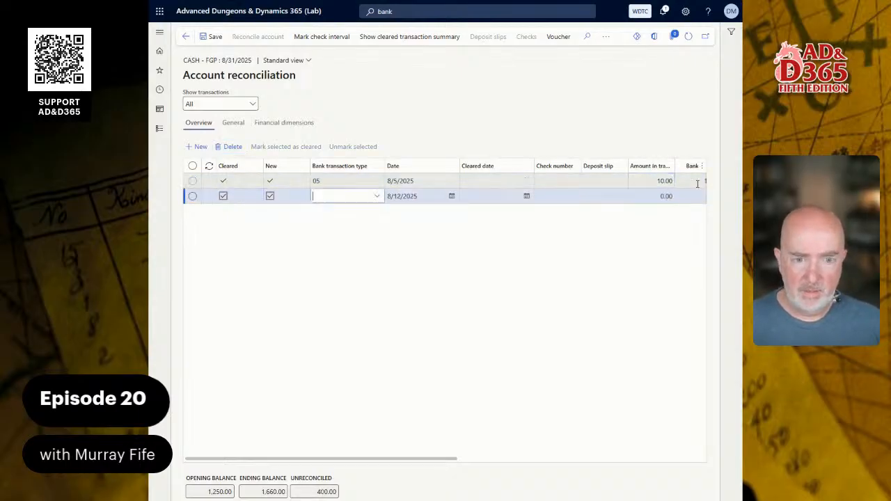
type("05")
key("Tab")
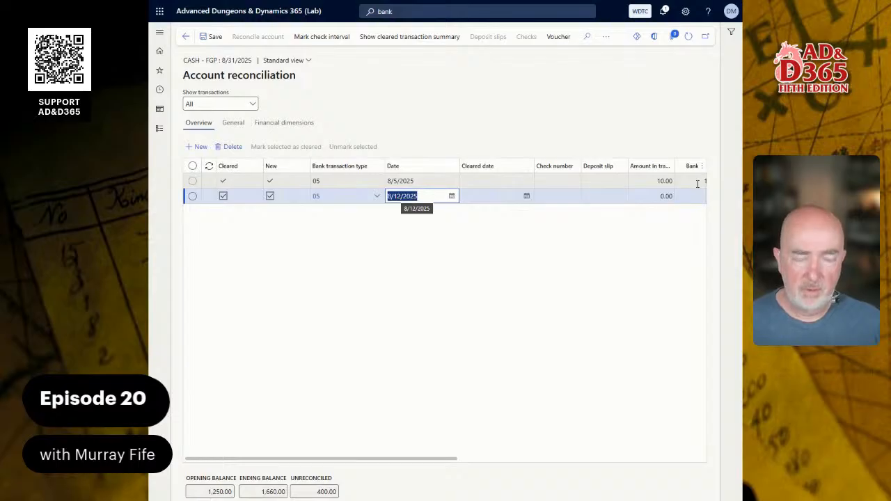
type("7/30")
key("Tab")
key("Tab")
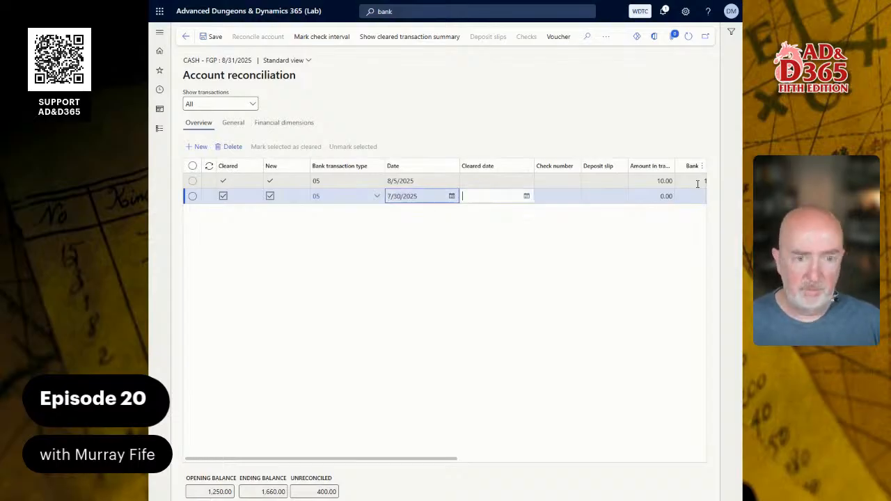
key("Tab")
key("Tab")
type("100")
key("Tab")
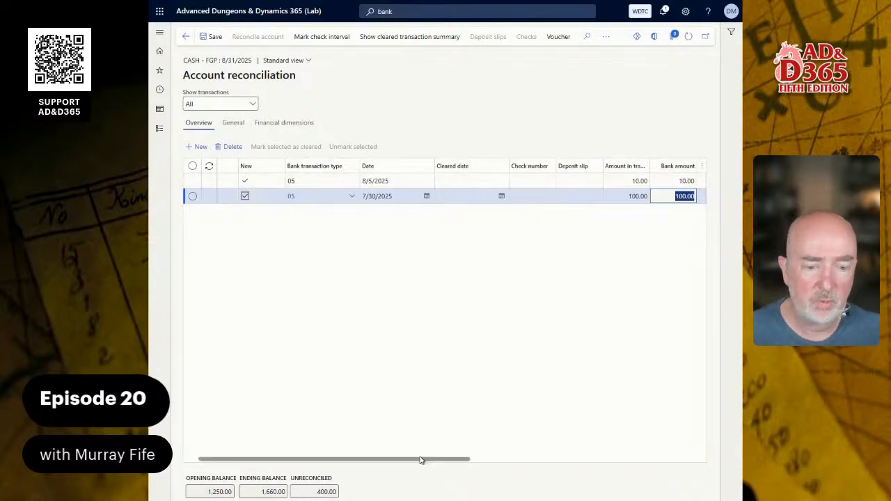
left_click_drag(418, 459, 334, 468)
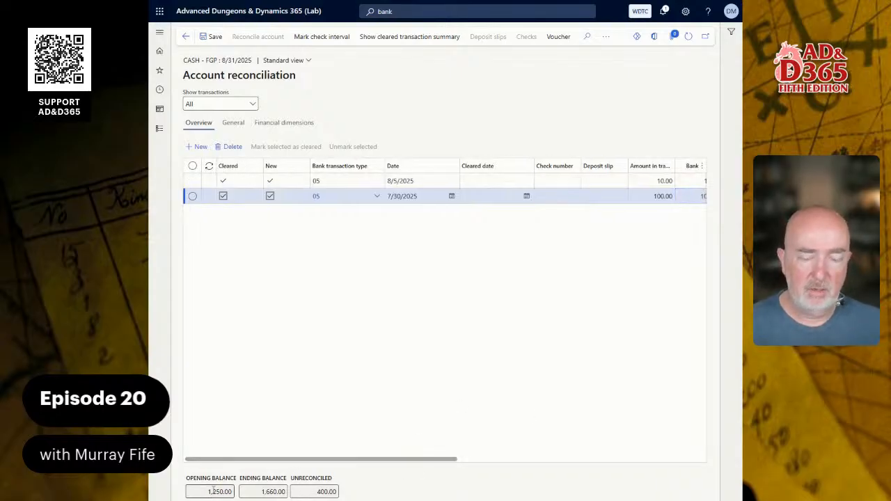
Review the general details of the 7/30/2025 line and the statement's balances, and return to the transaction overview.
left_click(239, 124)
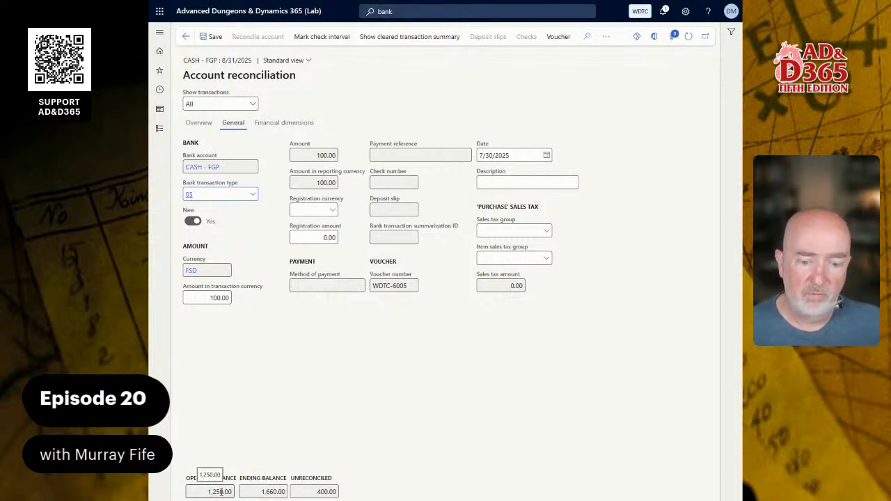
right_click(280, 492)
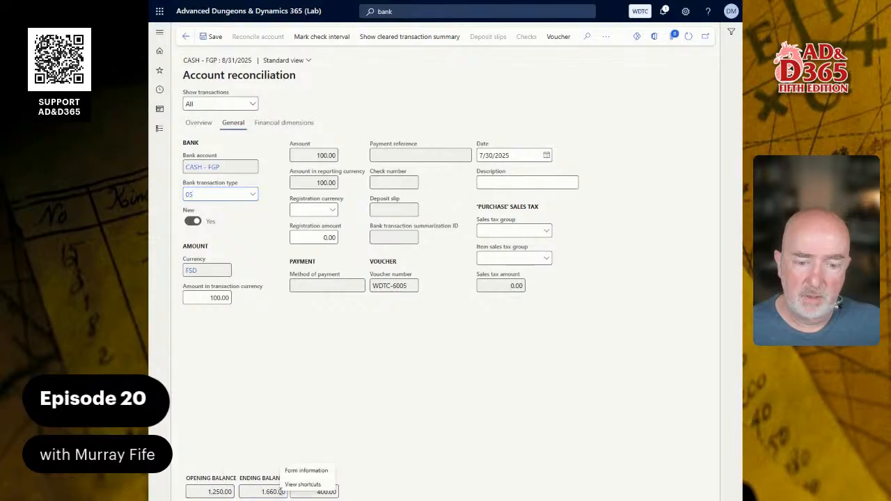
left_click(375, 493)
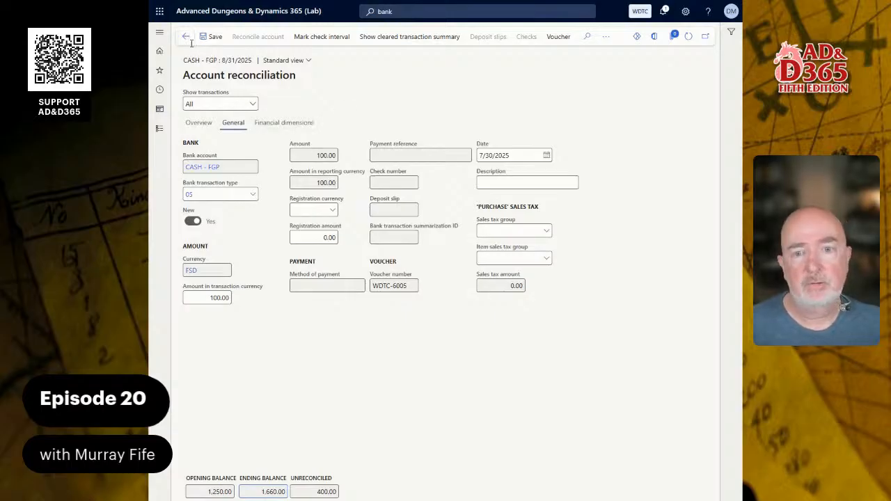
left_click(199, 123)
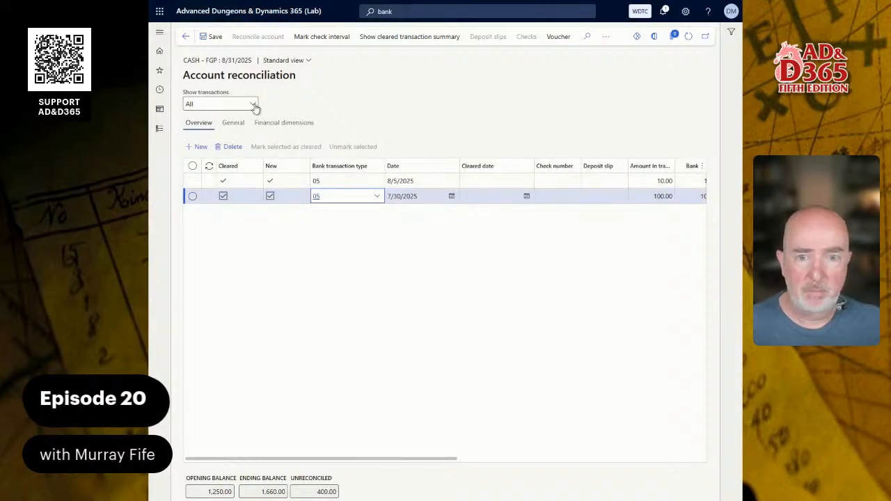
Return to the bank statement list and set the ending balance of the 8/31/2025 statement to 1,360.00.
left_click(186, 37)
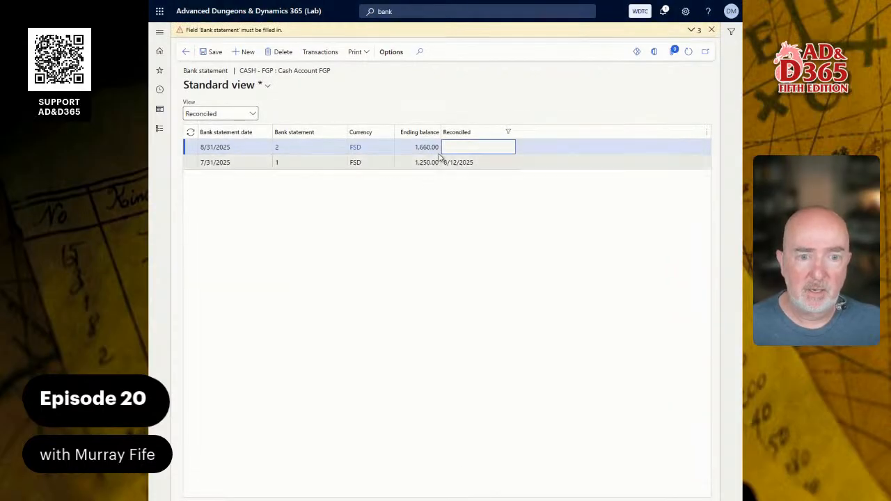
left_click(411, 147)
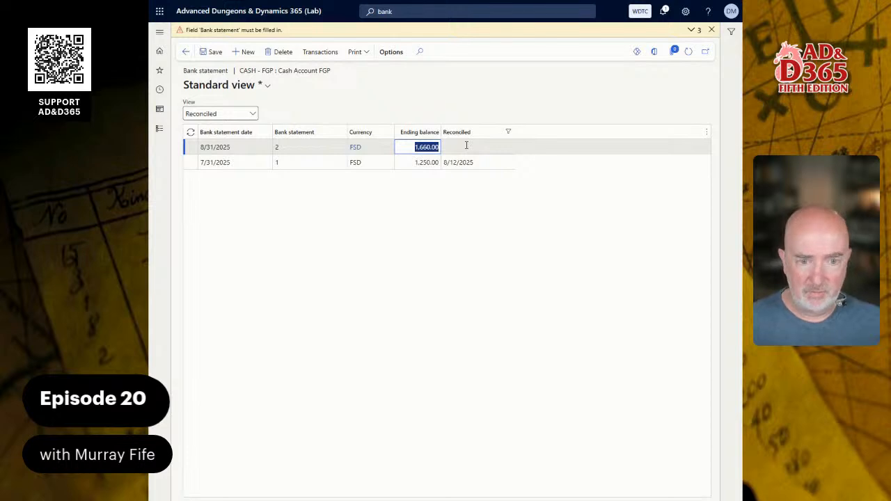
type("1,")
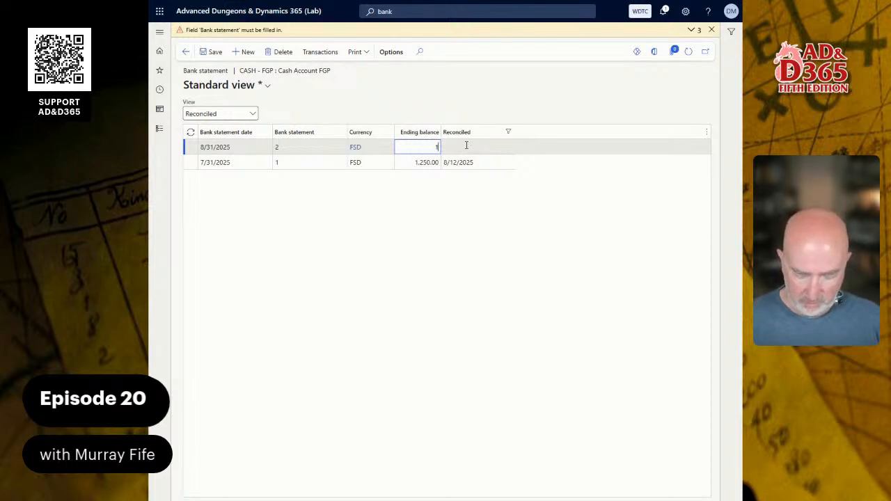
type("360")
key("Tab")
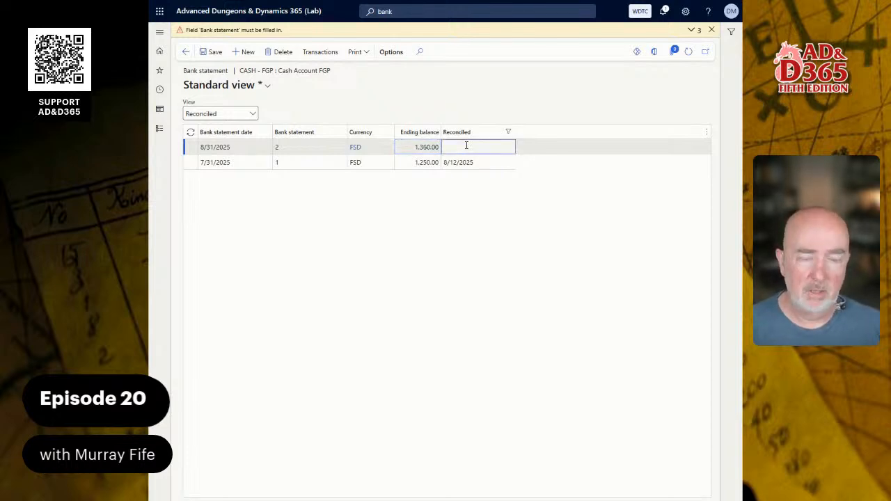
Try to reconcile the CASH - FGP account for 8/31/2025, dismiss the messages and return to the bank statement list.
left_click(321, 53)
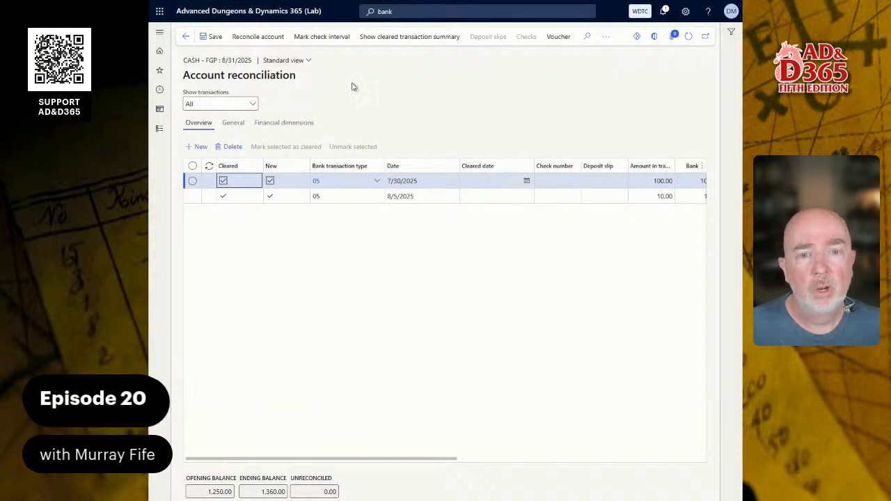
left_click(272, 36)
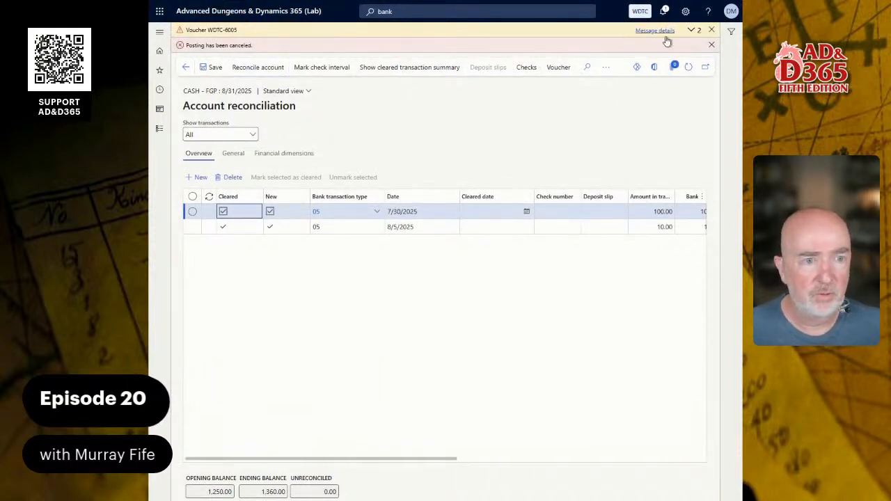
left_click(712, 30)
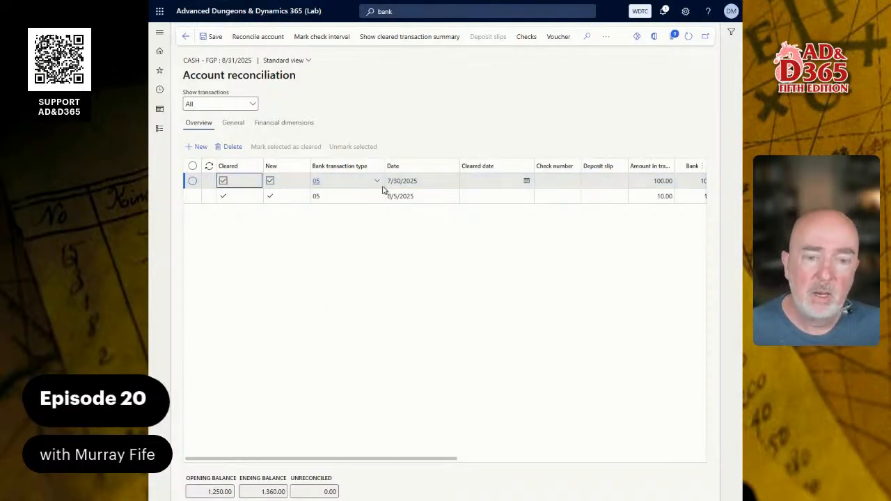
left_click(209, 37)
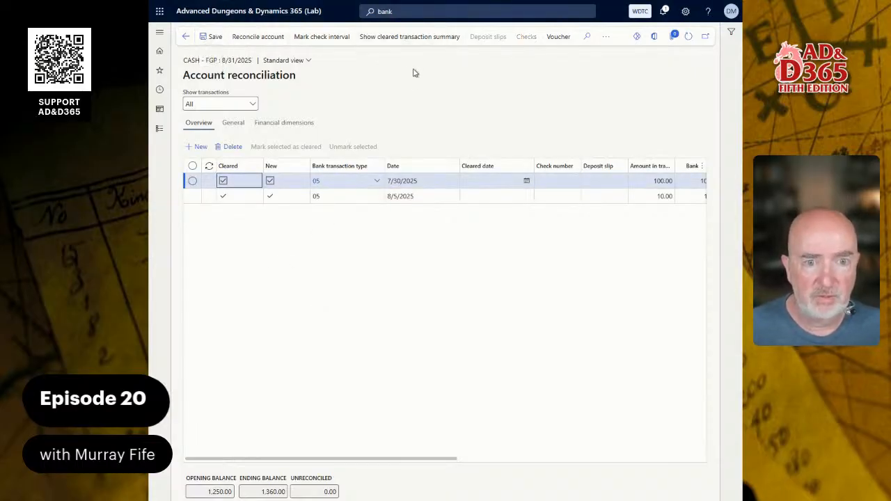
left_click(185, 36)
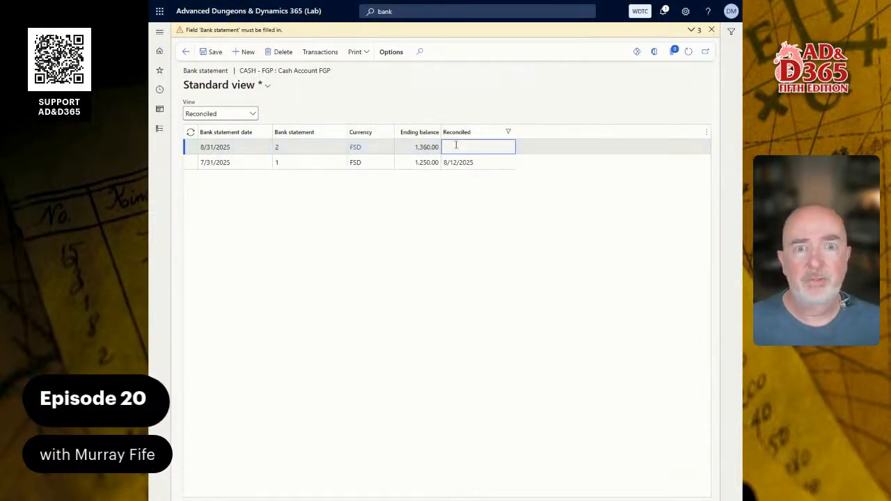
Switch to the Word guide and read on from the bank reconciliation exercise to the Viewing Bank Account Statistics section.
mouse_move(292, 2)
mouse_move(160, 59)
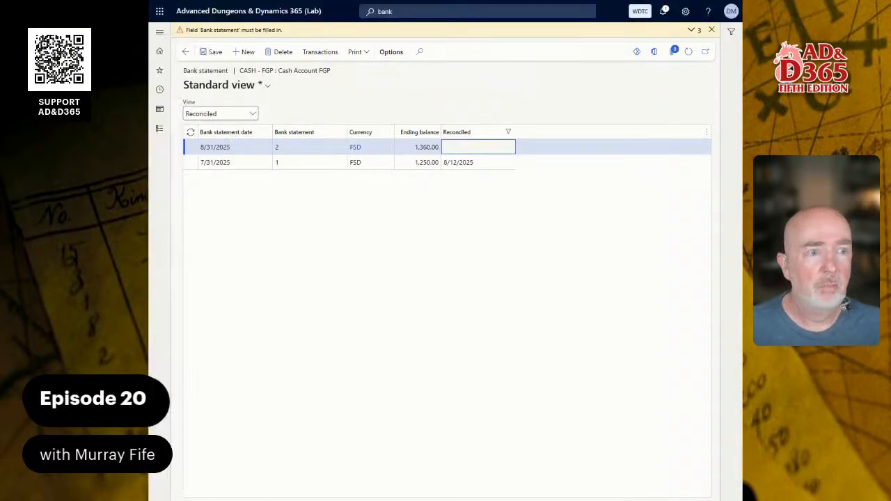
key("alt+Tab")
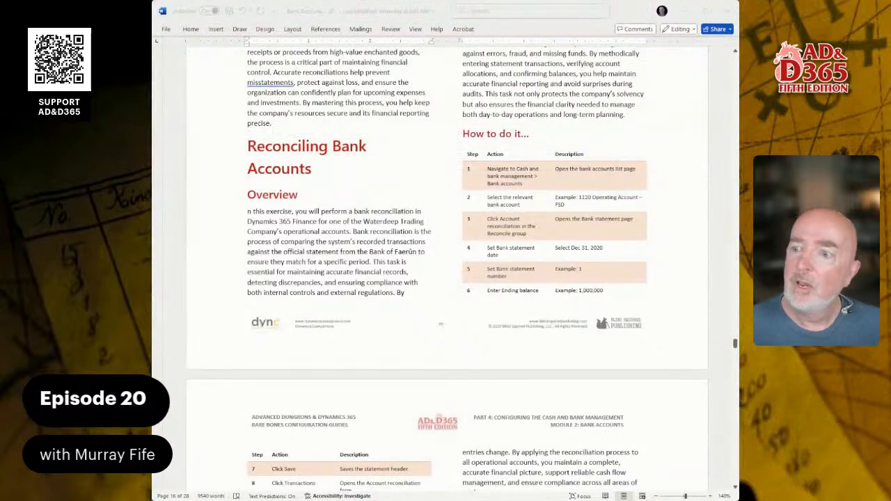
scroll(445, 264, "down", 10)
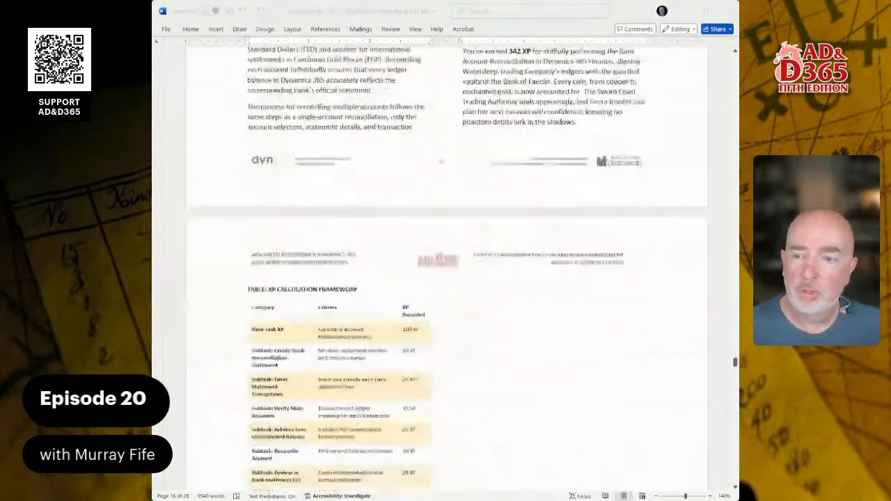
scroll(447, 270, "down", 10)
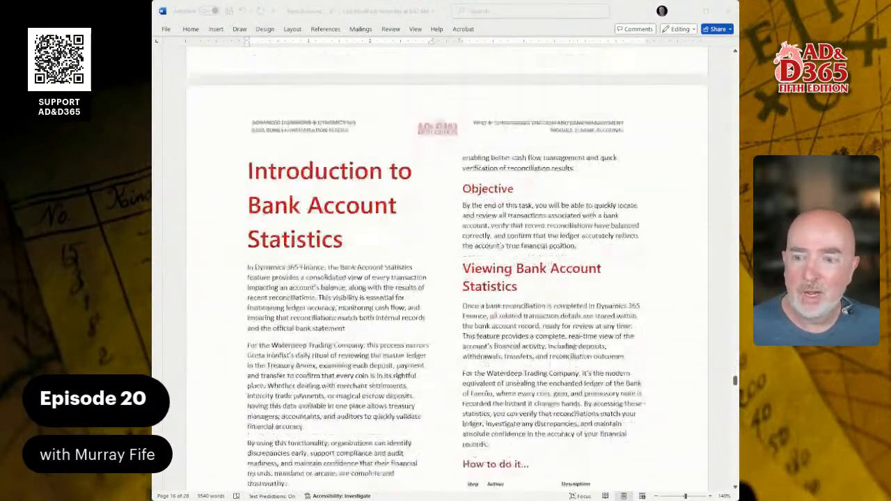
scroll(446, 271, "down", 4)
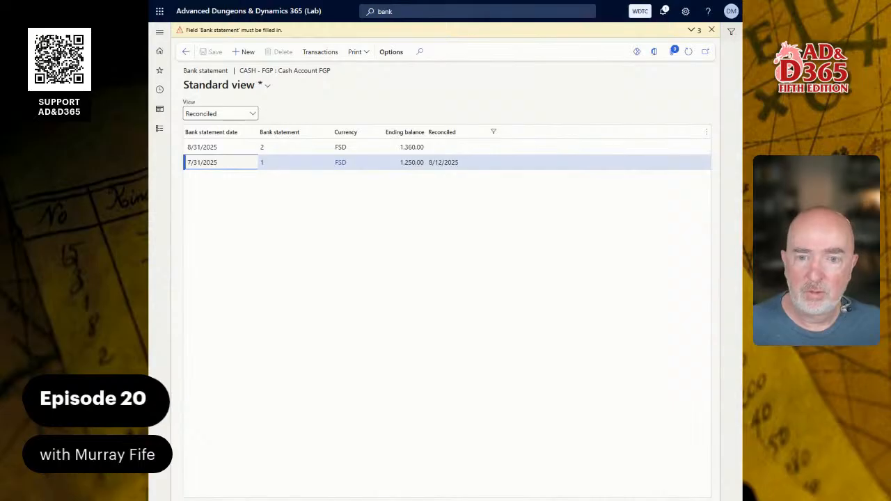
Return to the CASH - FGP bank account in Dynamics 365, open its bank transactions and review their amounts and reconciled status.
left_click(186, 51)
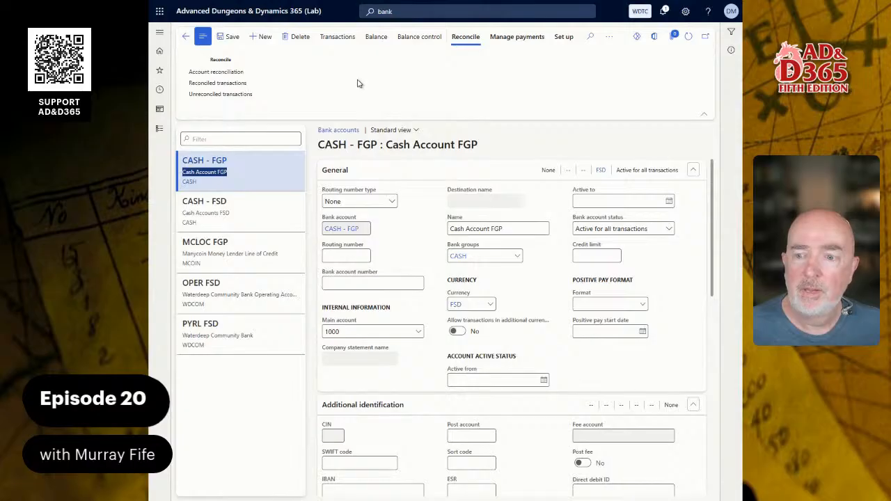
left_click(348, 41)
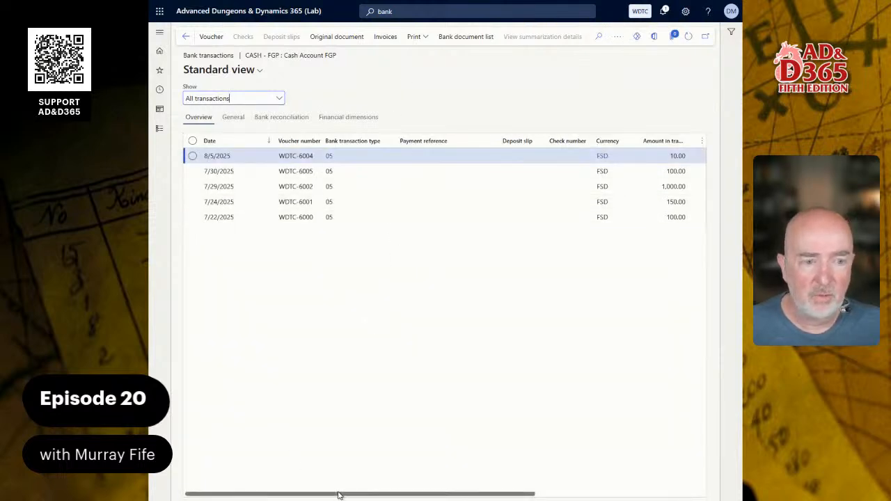
left_click_drag(340, 493, 513, 494)
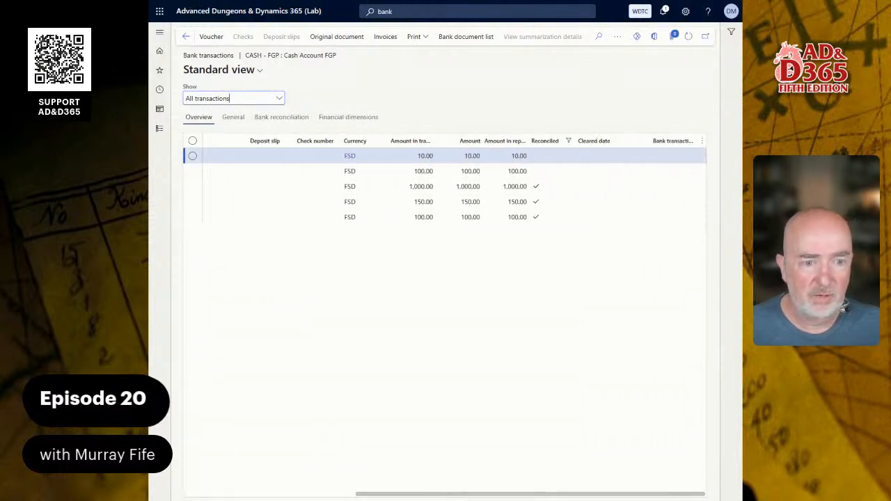
left_click(535, 187)
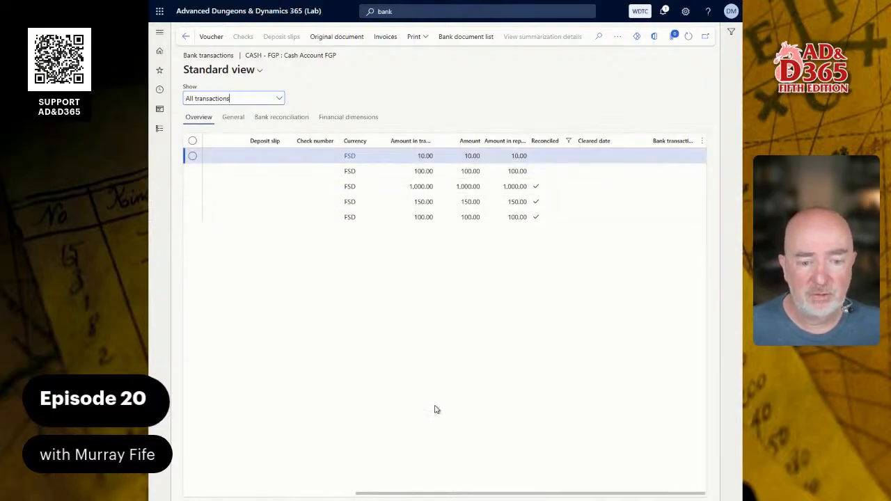
left_click_drag(395, 495, 437, 498)
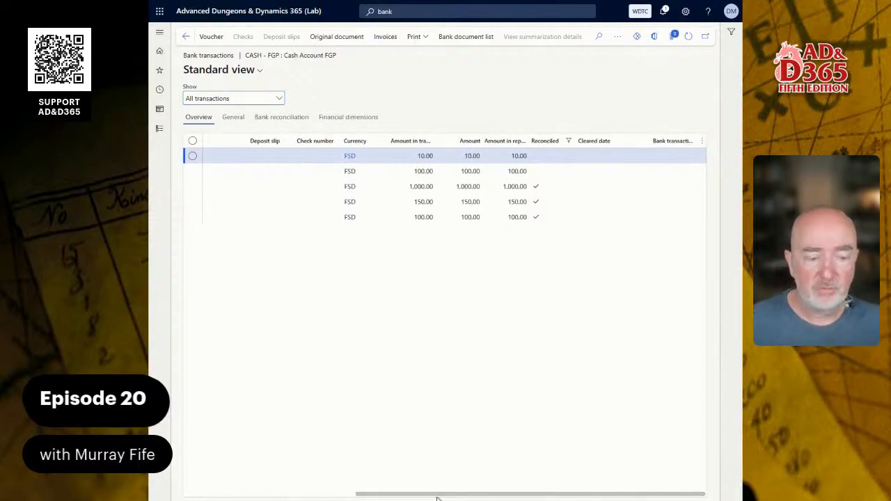
left_click_drag(438, 499, 209, 494)
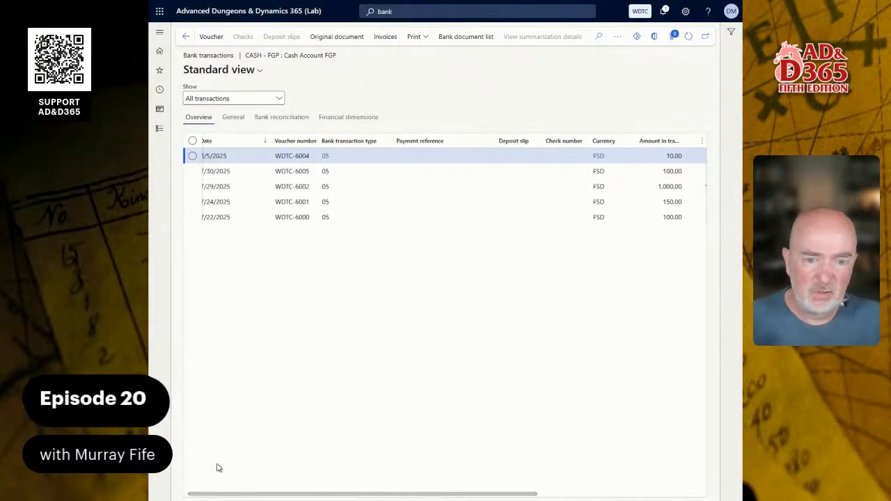